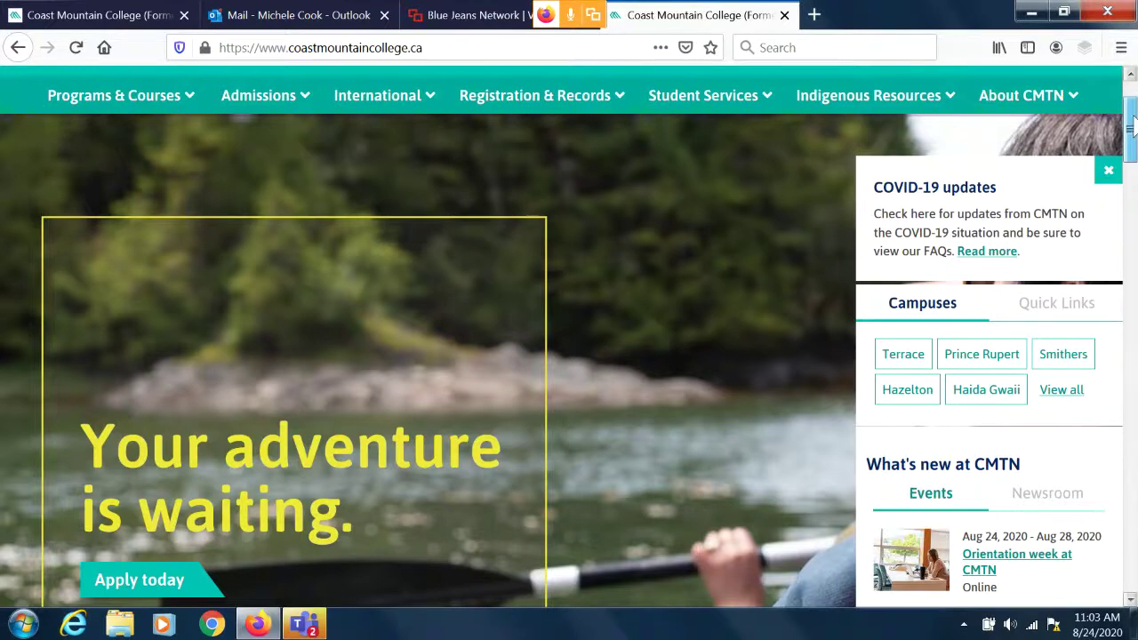
Go to the Coast Mountain College Library page under Student Services.
{"action": "left_click_drag", "start_coordinate": [1130, 127], "coordinate": [1131, 96]}
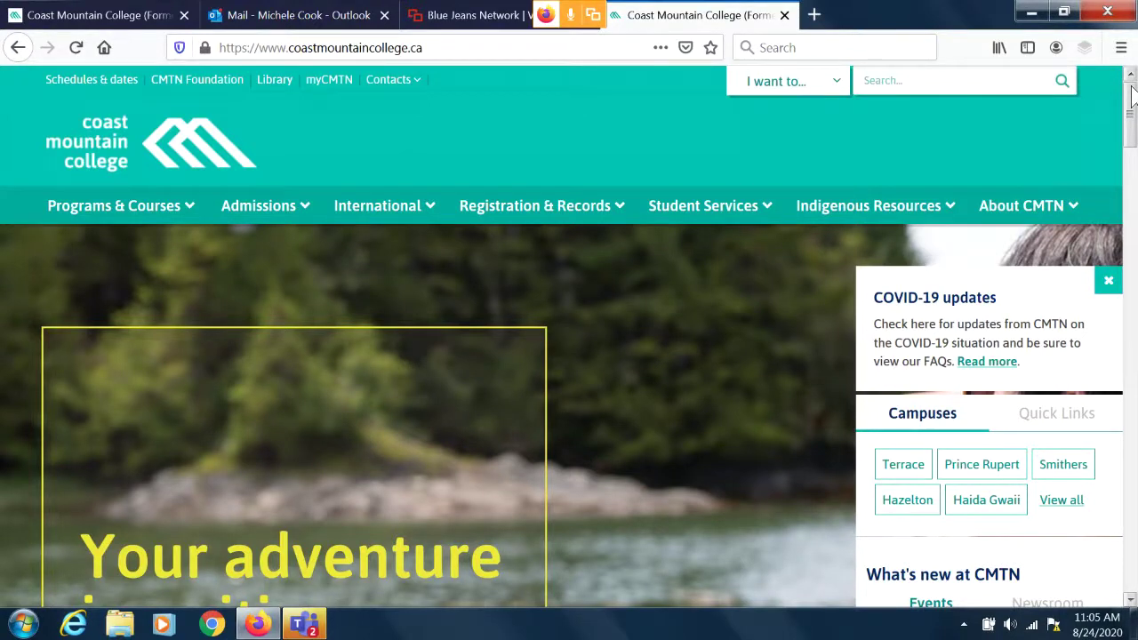
{"action": "mouse_move", "coordinate": [389, 79]}
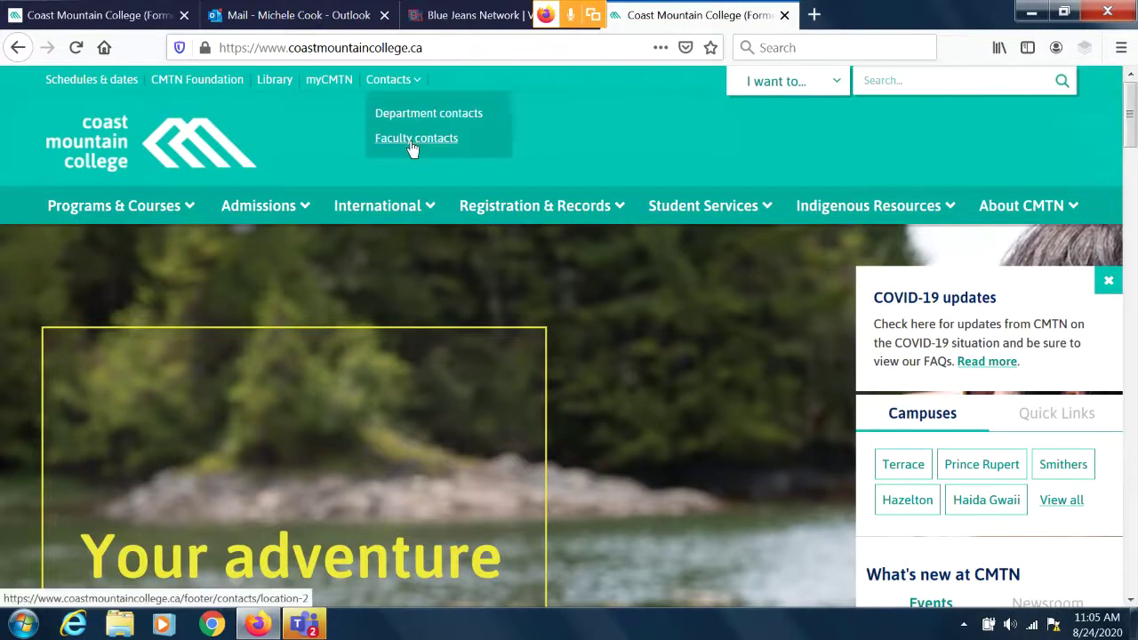
{"action": "mouse_move", "coordinate": [201, 210]}
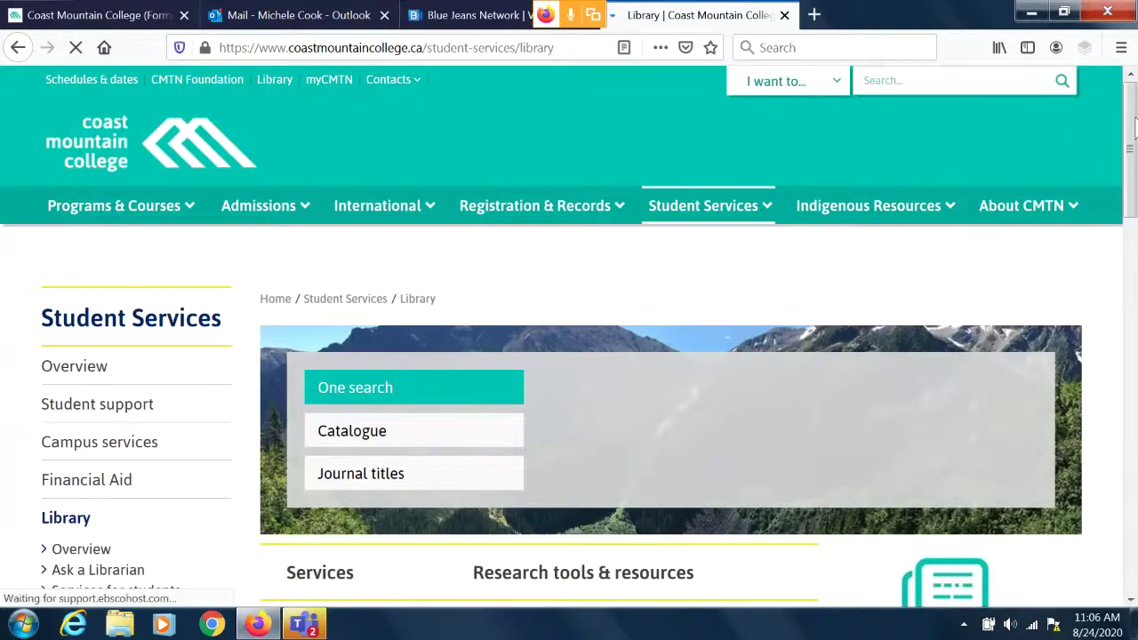
{"action": "mouse_move", "coordinate": [1132, 125]}
{"action": "left_mouse_down"}
{"action": "mouse_move", "coordinate": [1133, 223]}
{"action": "mouse_move", "coordinate": [1130, 128]}
{"action": "left_mouse_up"}
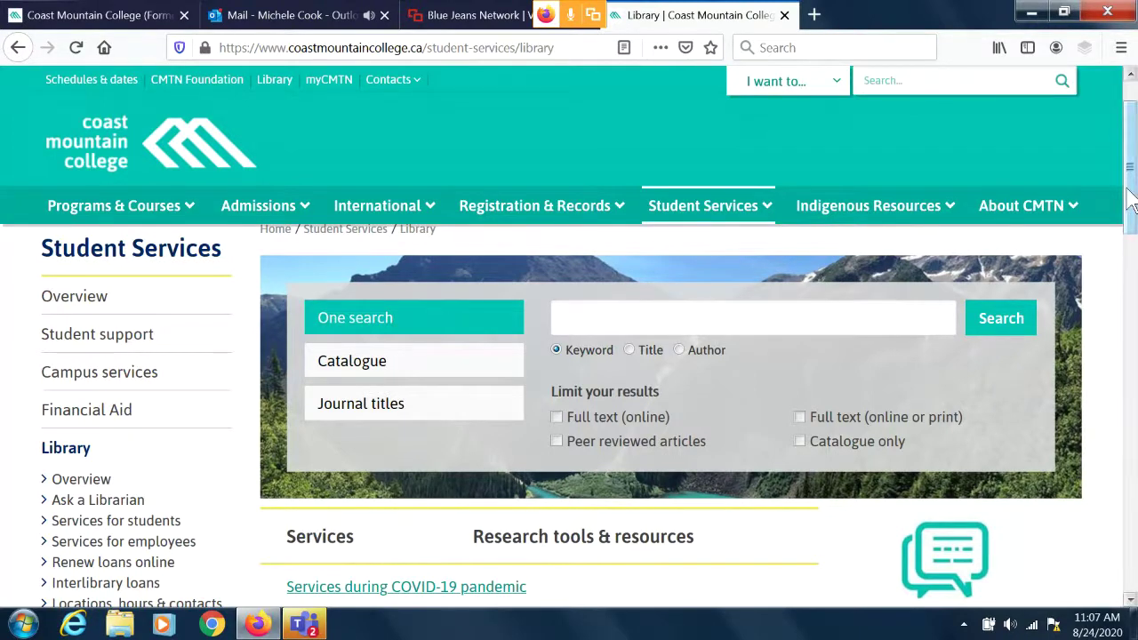
{"action": "scroll", "coordinate": [1129, 209], "scroll_direction": "down", "scroll_amount": 1}
{"action": "left_click_drag", "start_coordinate": [1129, 209], "coordinate": [1136, 281]}
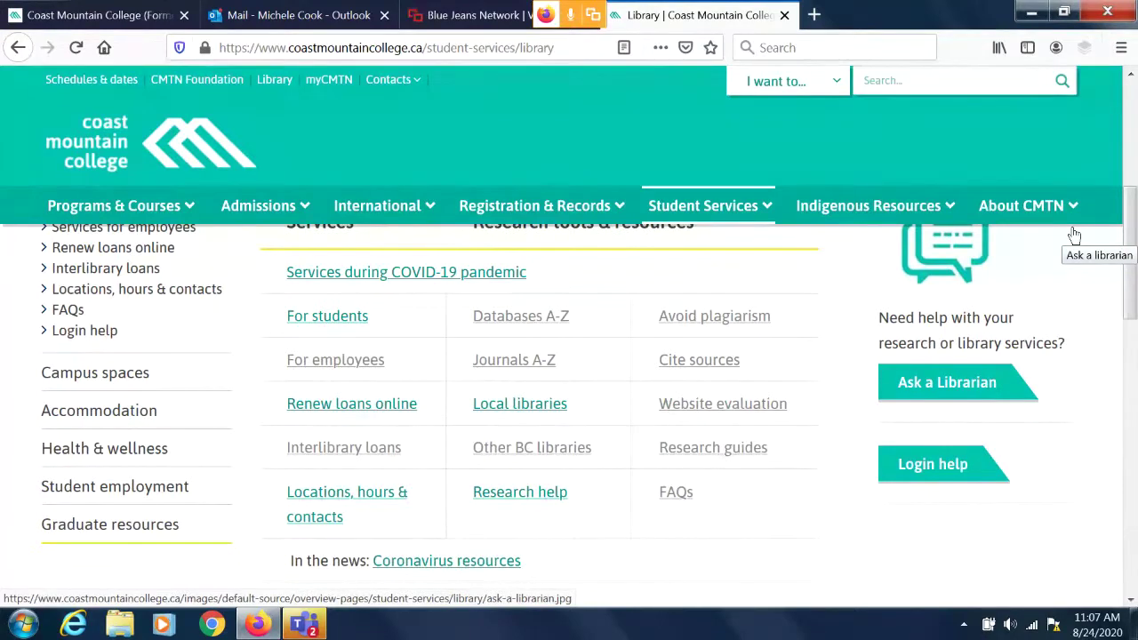
{"action": "left_click_drag", "start_coordinate": [1132, 211], "coordinate": [1132, 109]}
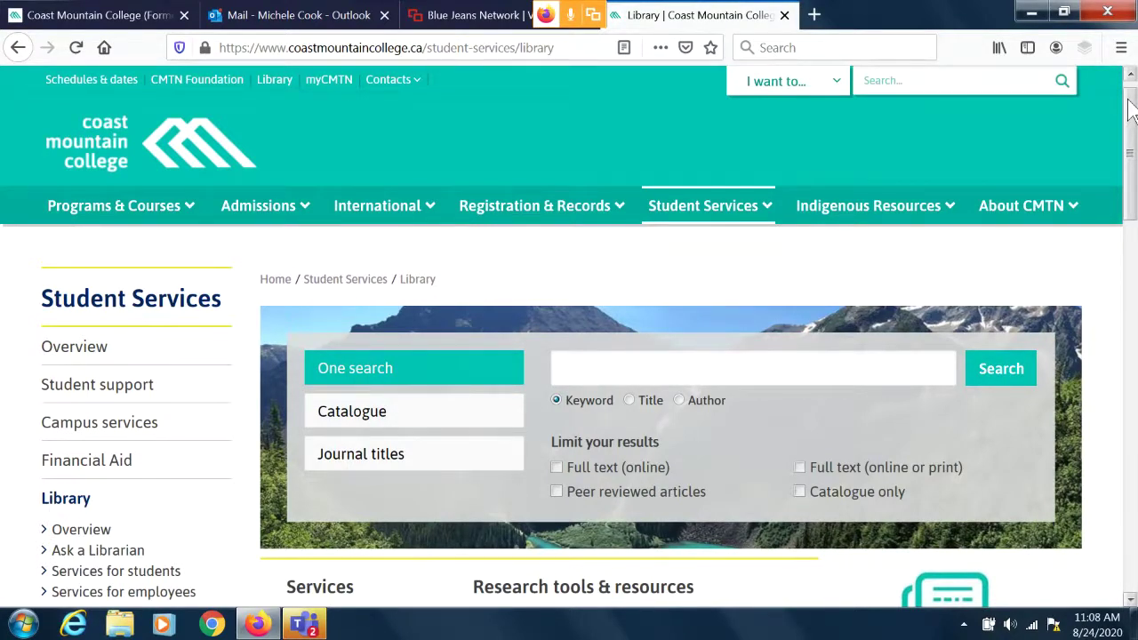
Enter the keywords 'hawaii anthropology' in the library One search box with Keyword selected.
{"action": "mouse_move", "coordinate": [724, 245]}
{"action": "left_click", "coordinate": [621, 365]}
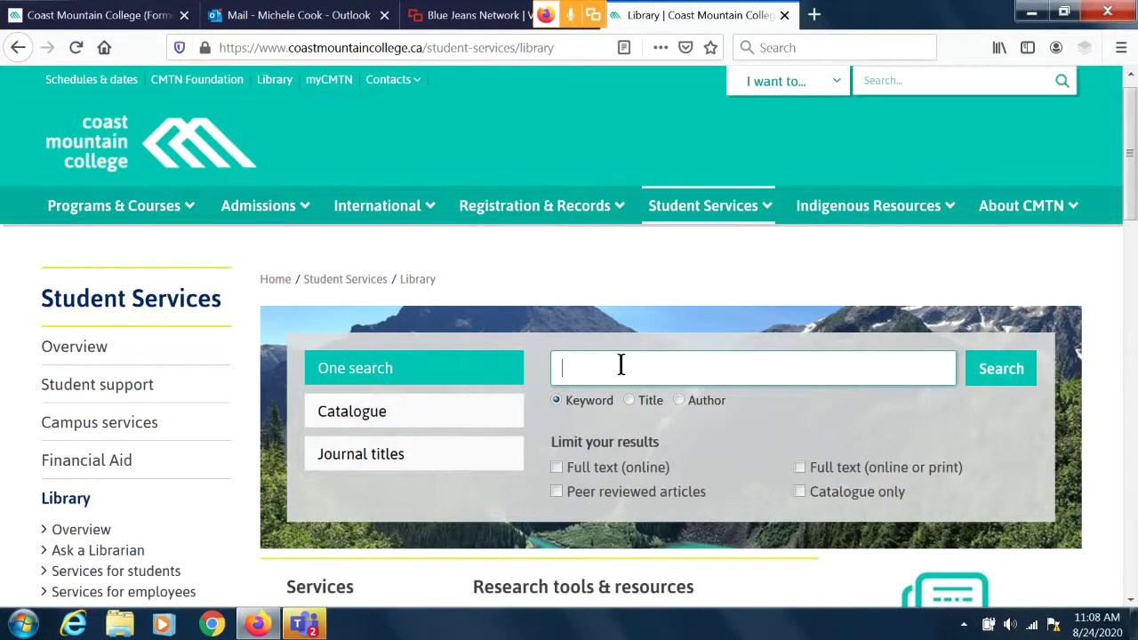
{"action": "left_click", "coordinate": [611, 367]}
{"action": "type", "text": "hawaii anthropology"}
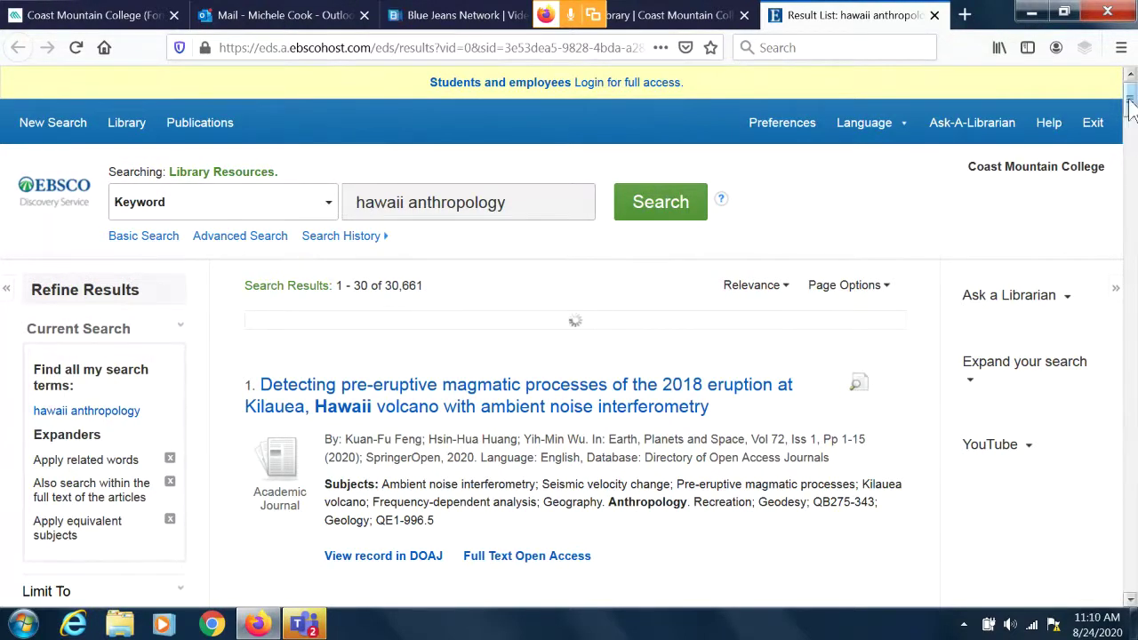
Scroll the hawaii anthropology results down to result 7, the 1994 Anahulu review.
{"action": "left_click_drag", "start_coordinate": [1131, 100], "coordinate": [1131, 122]}
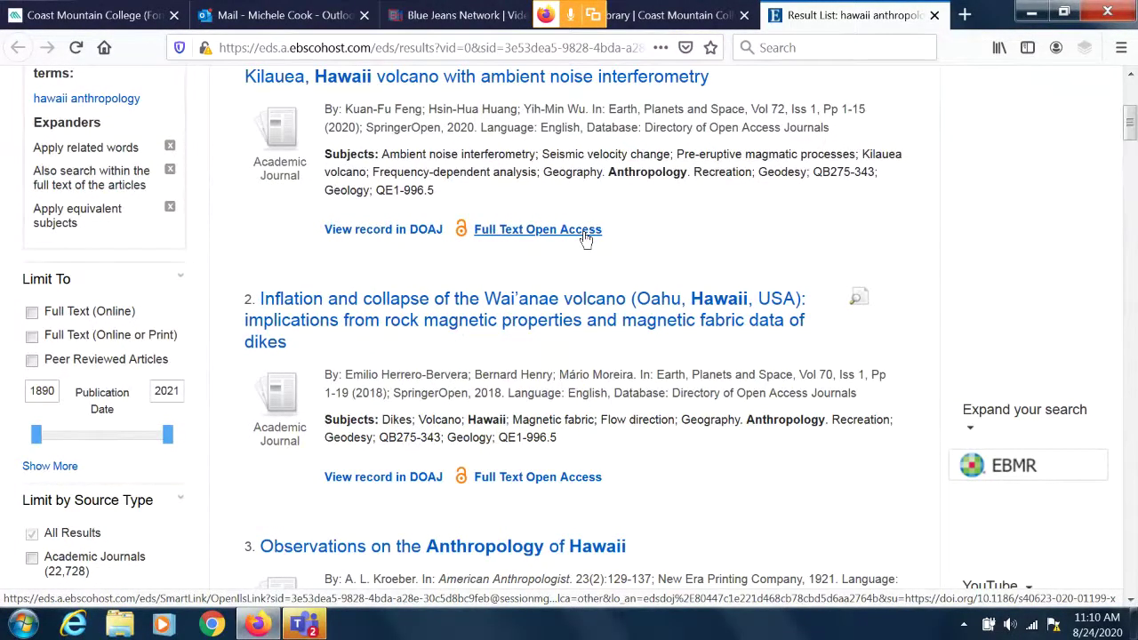
{"action": "scroll", "coordinate": [584, 239], "scroll_direction": "down", "scroll_amount": 1}
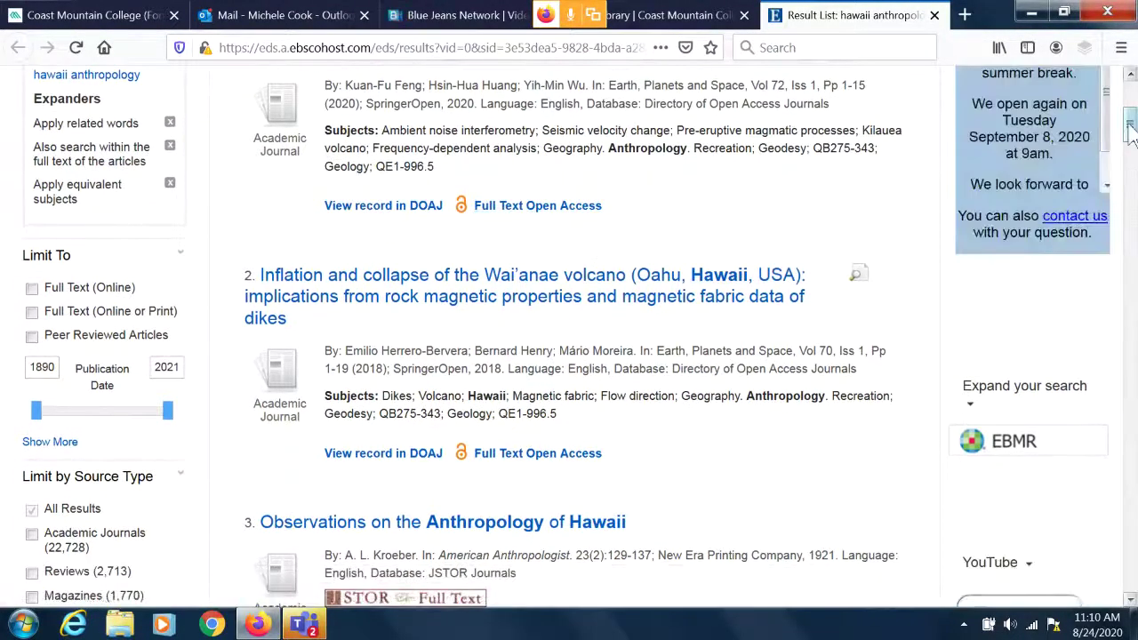
{"action": "left_click_drag", "start_coordinate": [1130, 127], "coordinate": [1127, 203]}
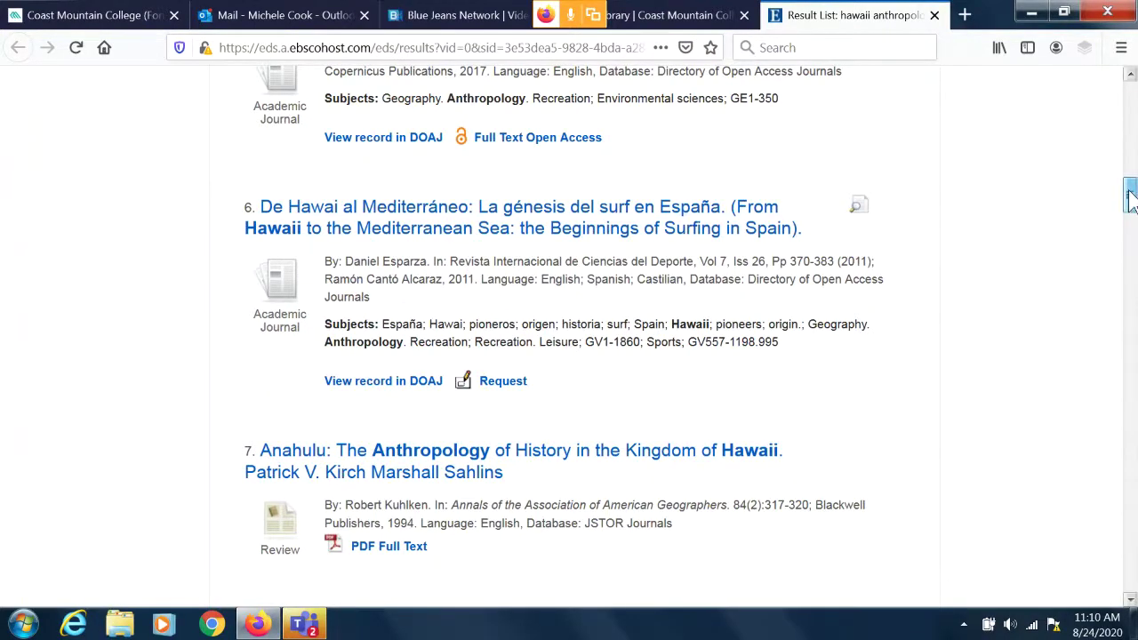
{"action": "left_click_drag", "start_coordinate": [1130, 200], "coordinate": [1130, 220]}
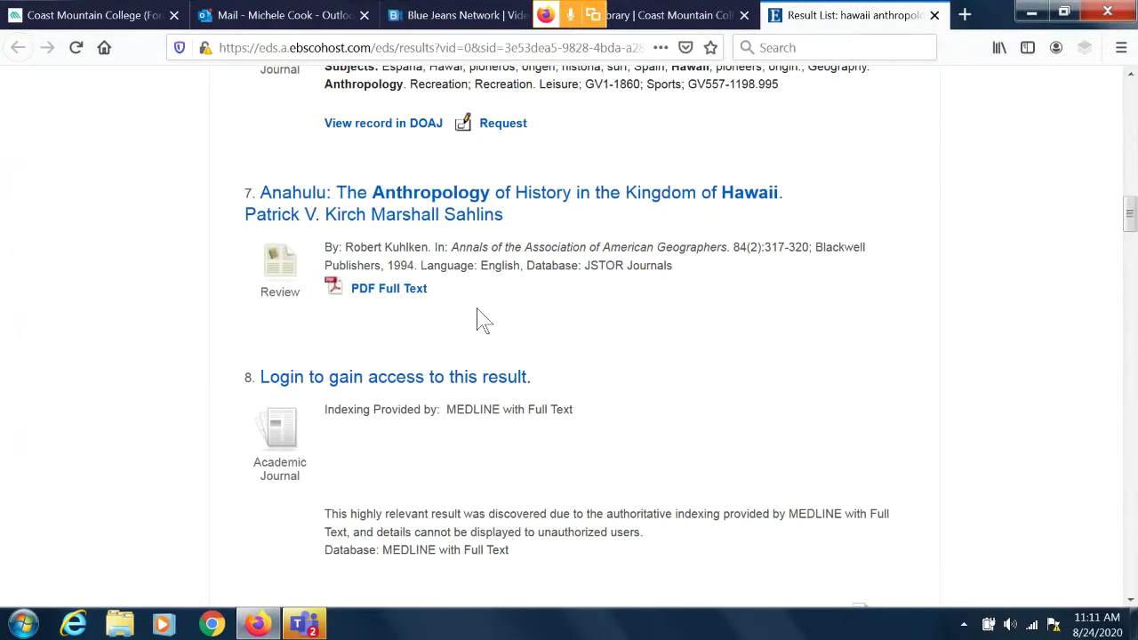
Request the Anahulu review's PDF full text and sign in on the off-campus login page.
{"action": "left_click", "coordinate": [403, 294]}
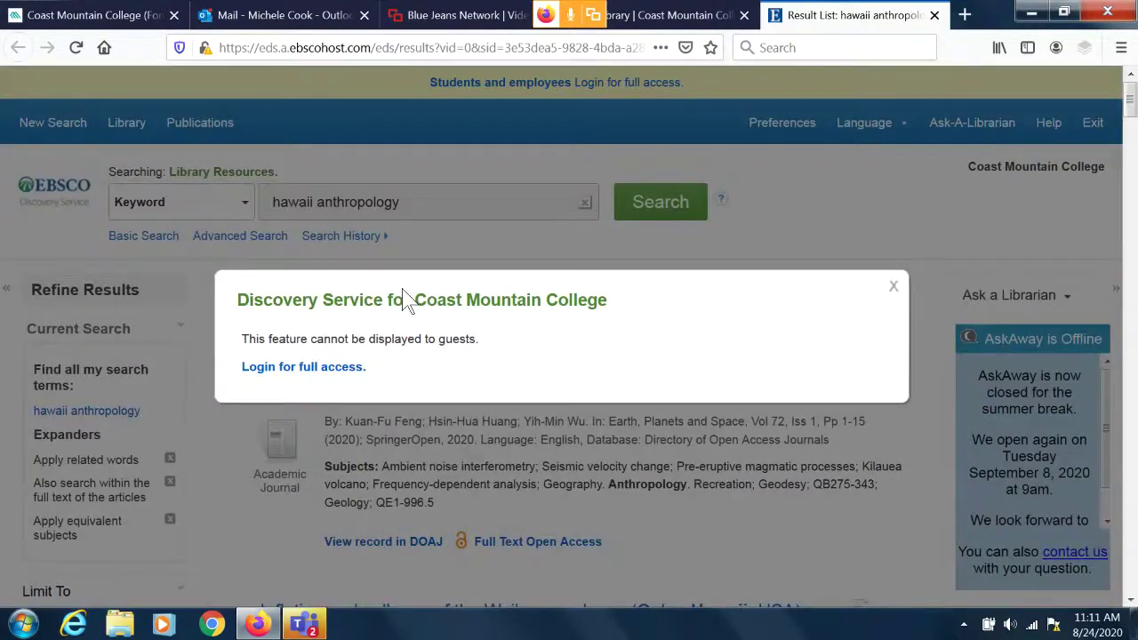
{"action": "left_click", "coordinate": [329, 375]}
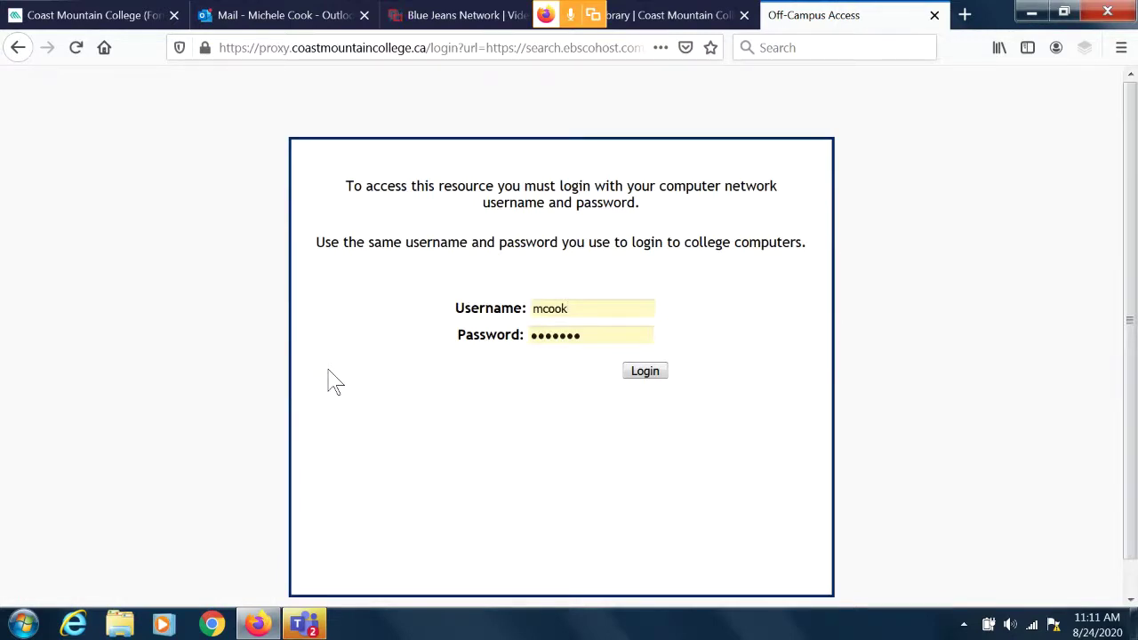
{"action": "left_click", "coordinate": [646, 376]}
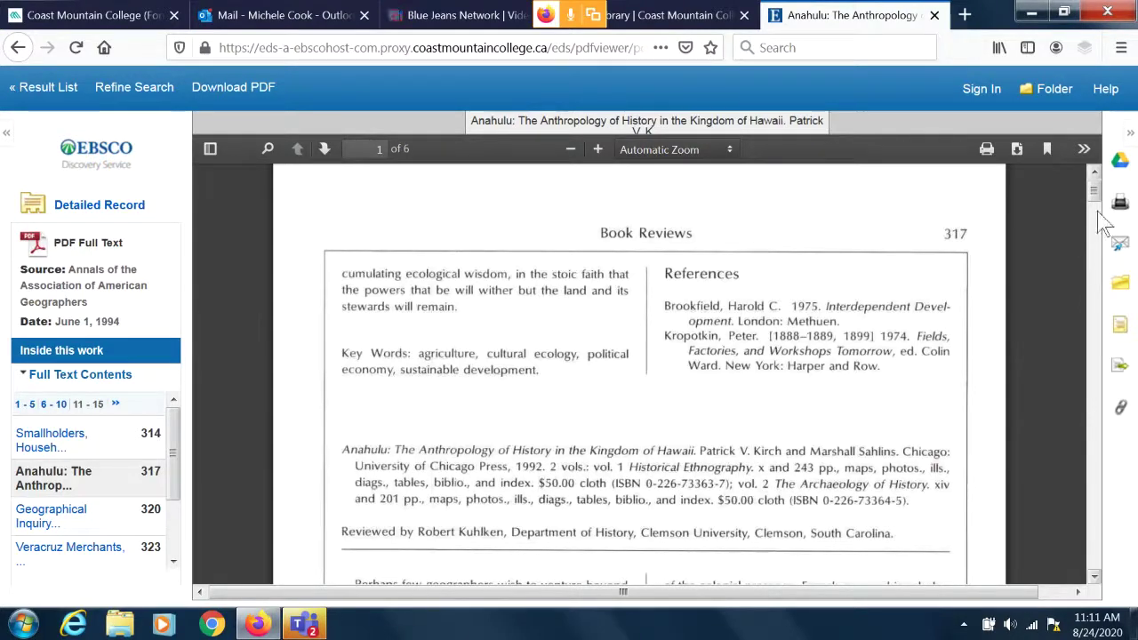
{"action": "scroll", "coordinate": [1102, 207], "scroll_direction": "down", "scroll_amount": 2}
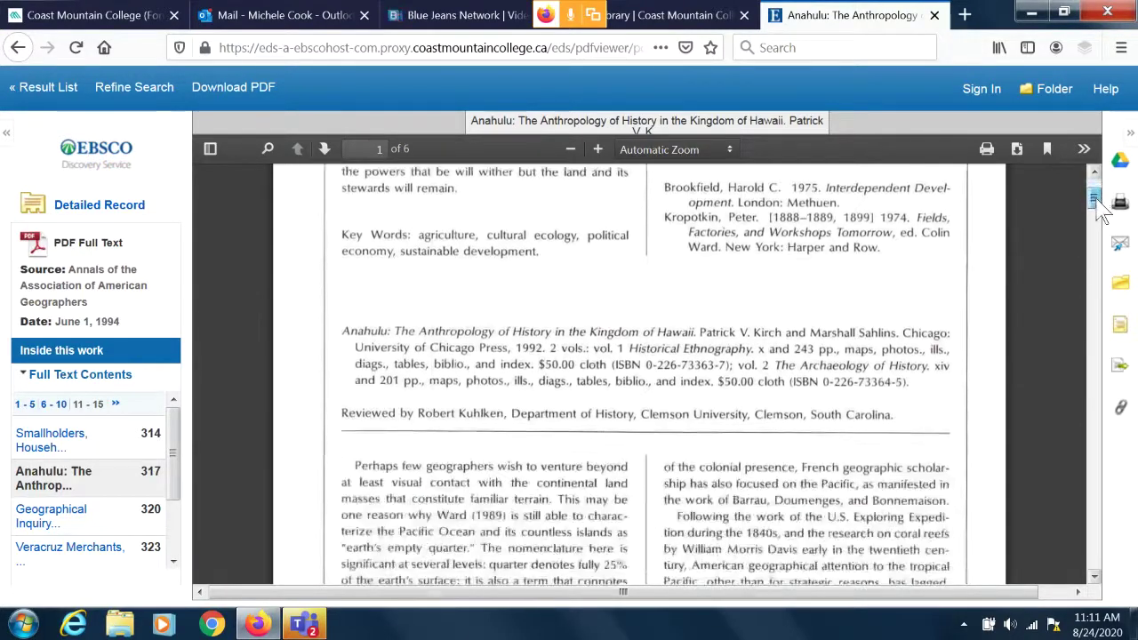
{"action": "scroll", "coordinate": [1103, 206], "scroll_direction": "down", "scroll_amount": 5}
{"action": "scroll", "coordinate": [1102, 201], "scroll_direction": "up", "scroll_amount": 8}
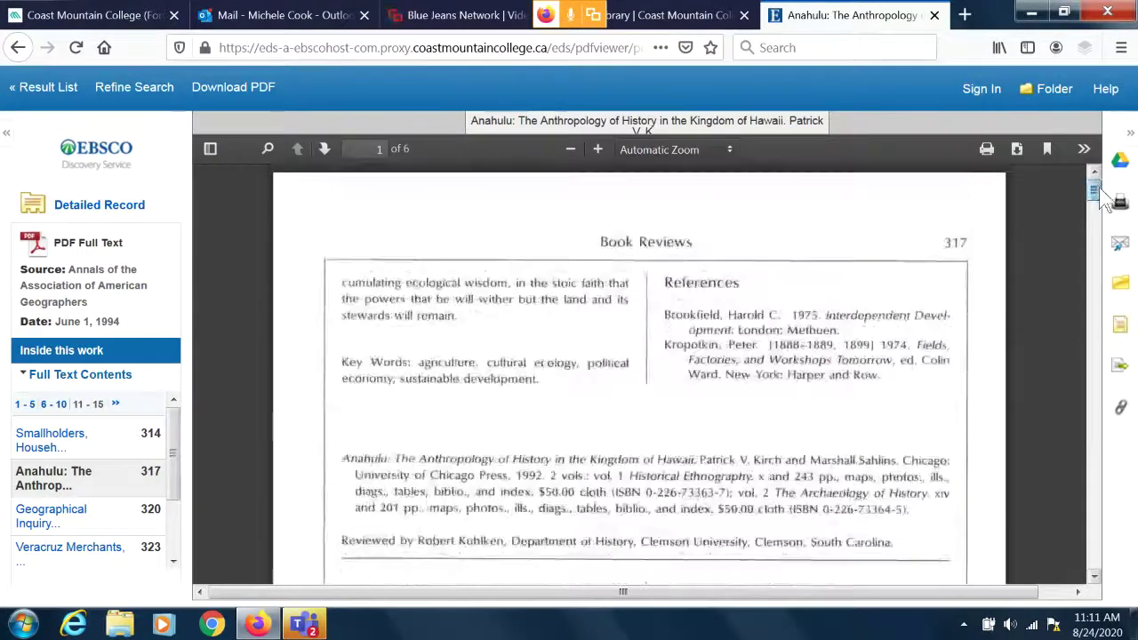
{"action": "scroll", "coordinate": [1102, 201], "scroll_direction": "down", "scroll_amount": 3}
{"action": "scroll", "coordinate": [1102, 200], "scroll_direction": "up", "scroll_amount": 3}
{"action": "scroll", "coordinate": [1102, 201], "scroll_direction": "down", "scroll_amount": 10}
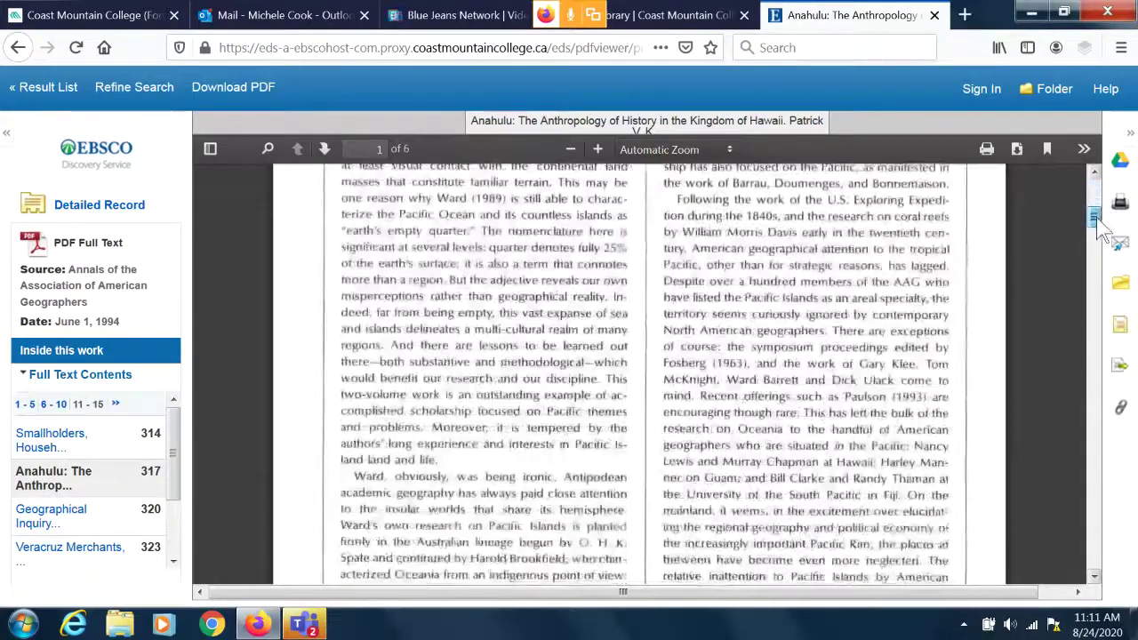
{"action": "scroll", "coordinate": [1102, 229], "scroll_direction": "down", "scroll_amount": 10}
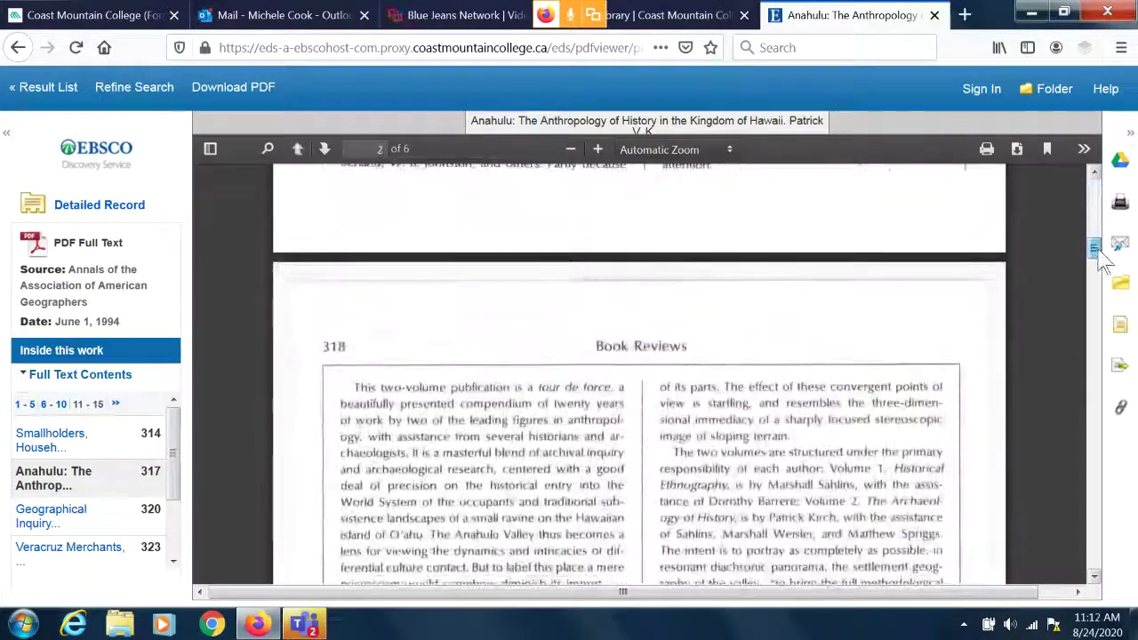
{"action": "left_click_drag", "start_coordinate": [1100, 257], "coordinate": [1112, 402]}
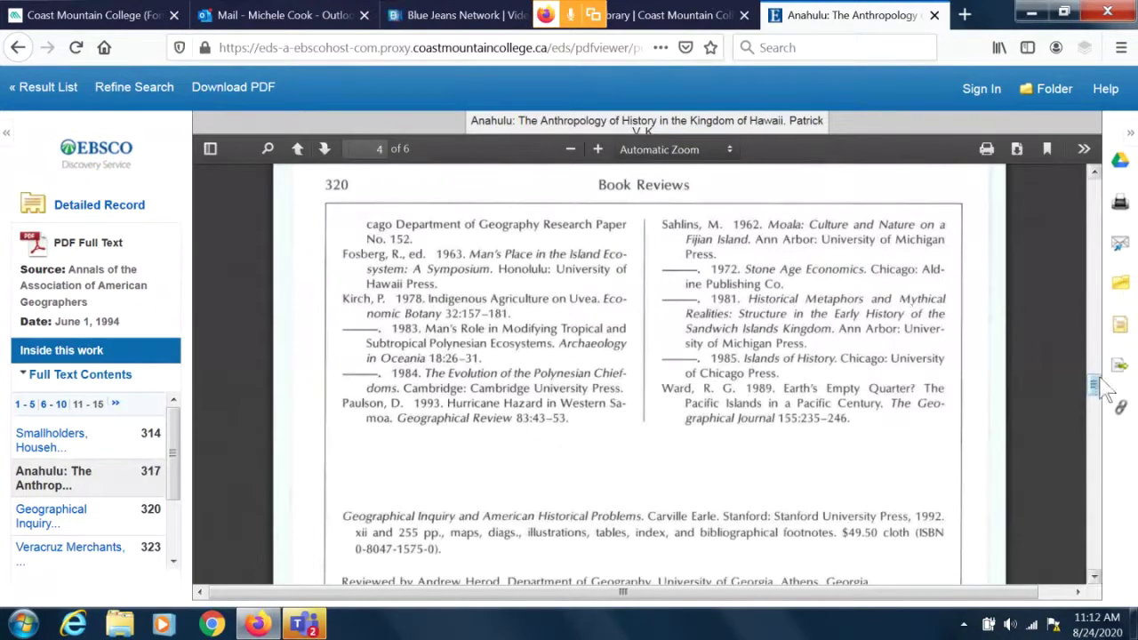
{"action": "left_click_drag", "start_coordinate": [1100, 377], "coordinate": [1102, 178]}
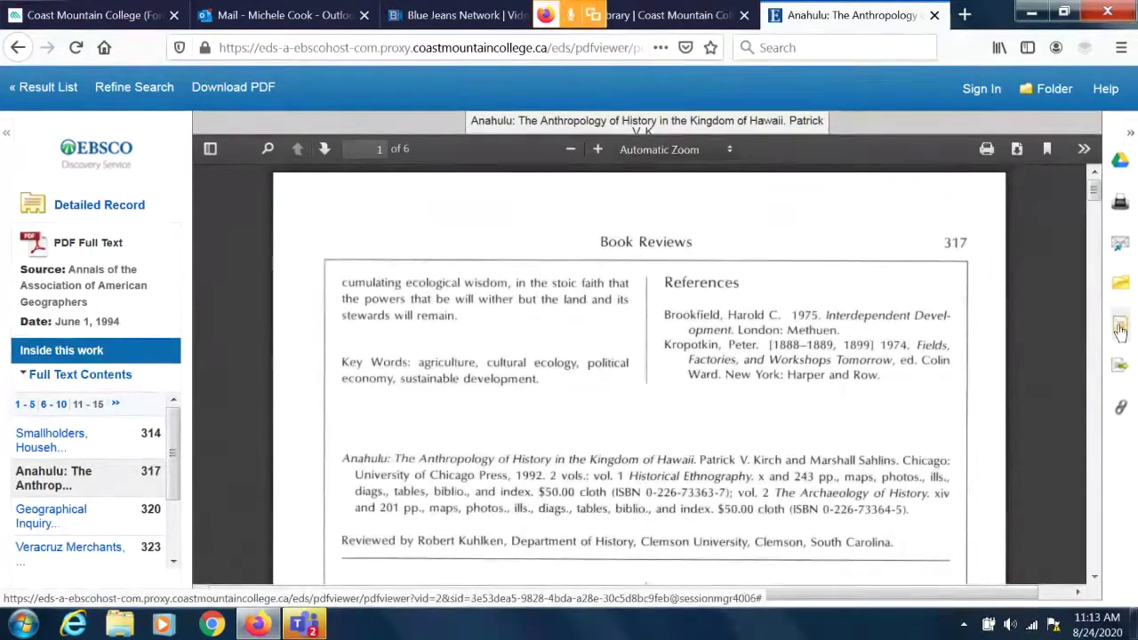
Show the Anahulu review's citation formats and highlight its full MLA Works Cited entry.
{"action": "left_click", "coordinate": [1120, 329]}
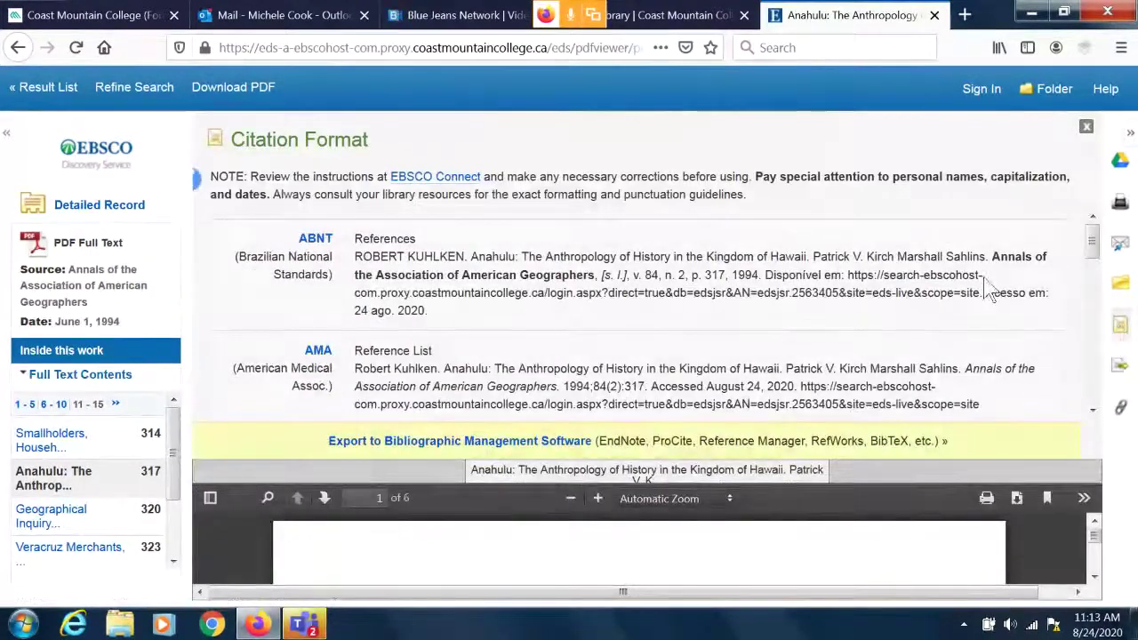
{"action": "scroll", "coordinate": [1107, 267], "scroll_direction": "down", "scroll_amount": 3}
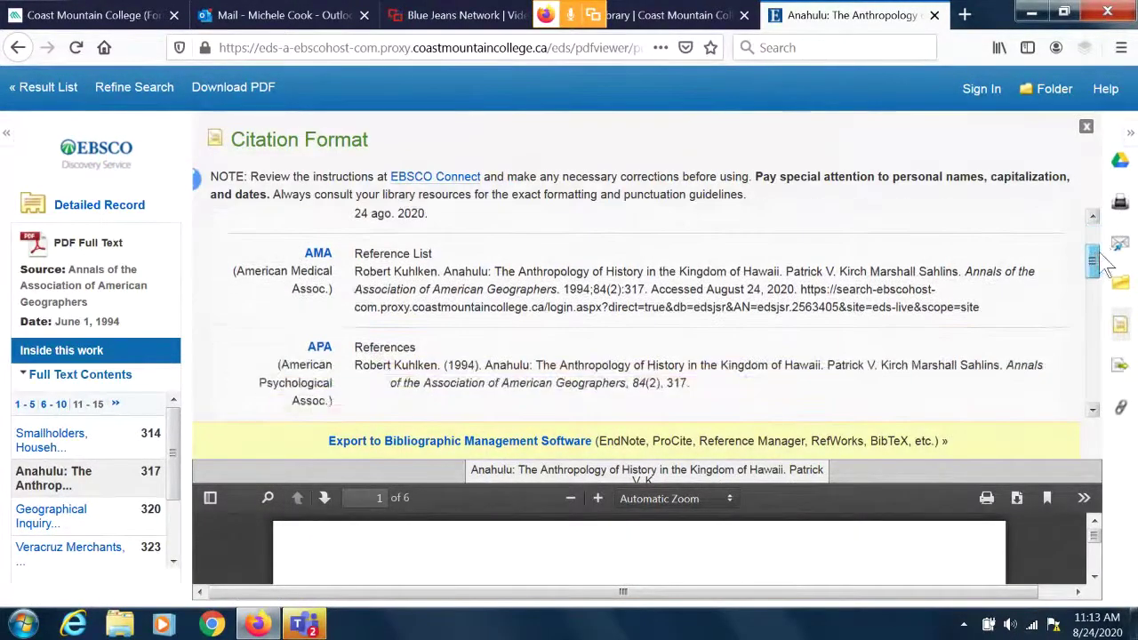
{"action": "scroll", "coordinate": [1107, 271], "scroll_direction": "down", "scroll_amount": 1}
{"action": "scroll", "coordinate": [1107, 271], "scroll_direction": "down", "scroll_amount": 5}
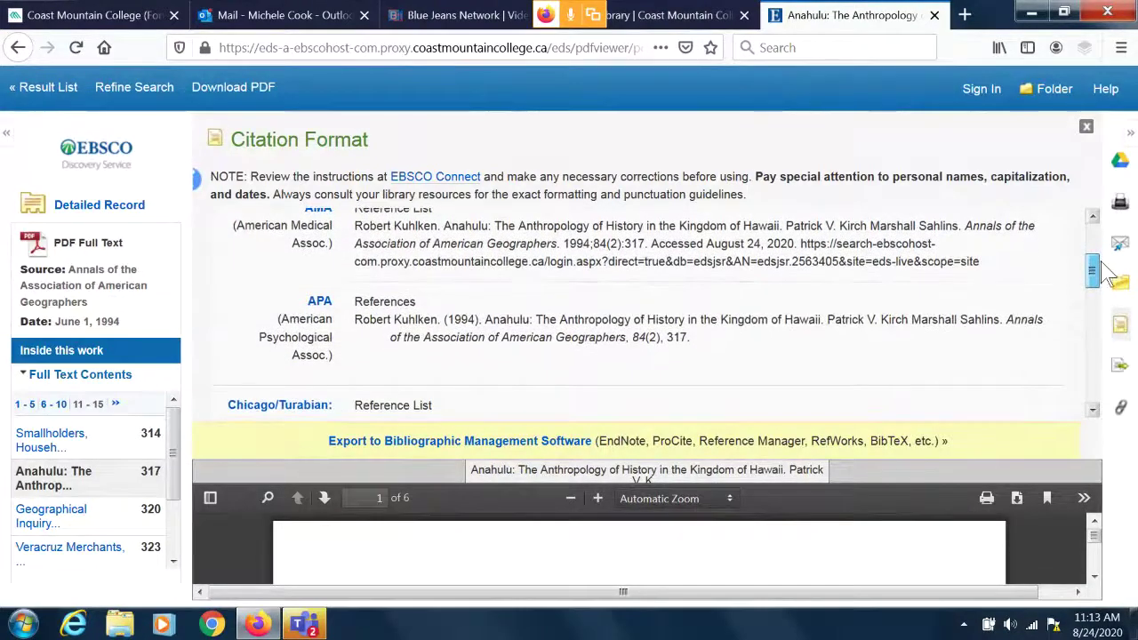
{"action": "left_click_drag", "start_coordinate": [1108, 305], "coordinate": [1109, 363]}
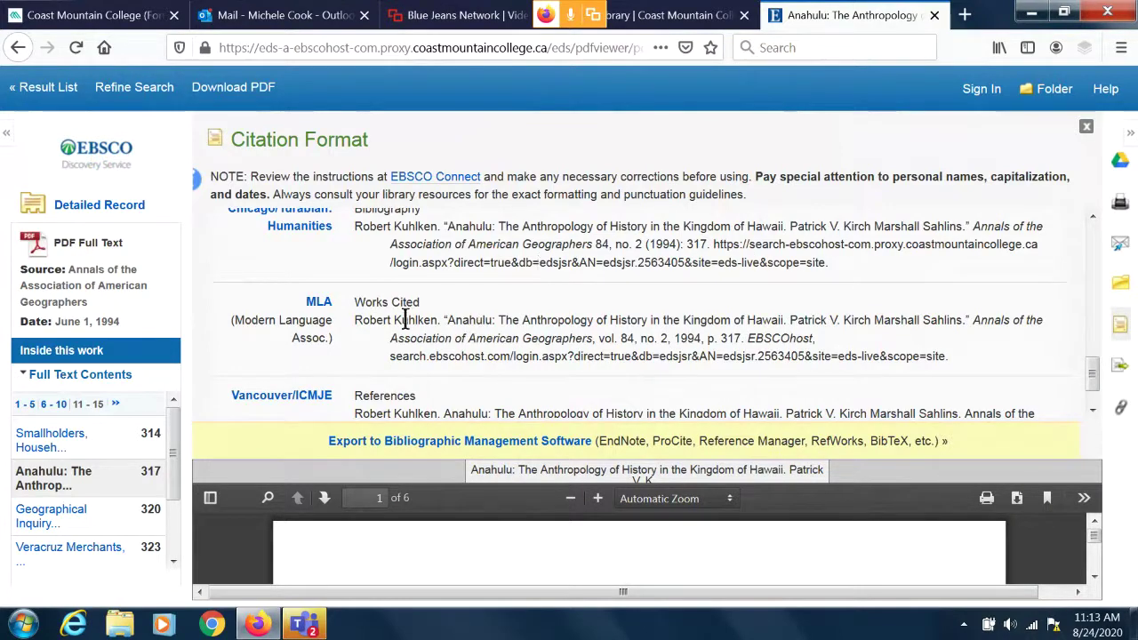
{"action": "left_click_drag", "start_coordinate": [355, 320], "coordinate": [1053, 369]}
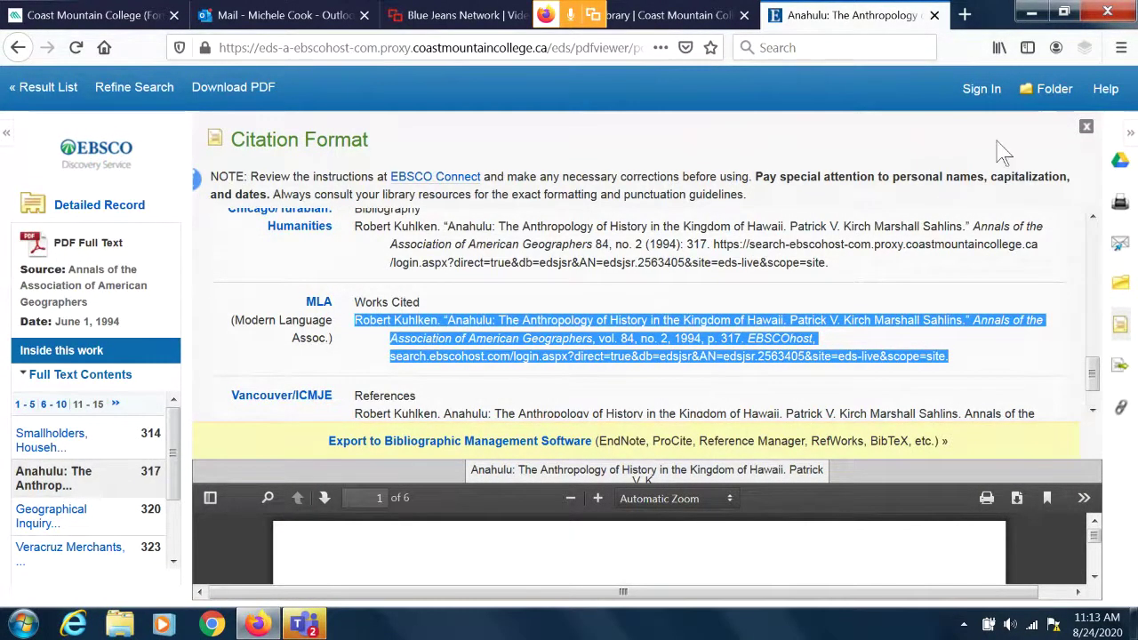
Close the citation panel, return to the result list, and scroll down to result 11.
{"action": "left_click", "coordinate": [1084, 130]}
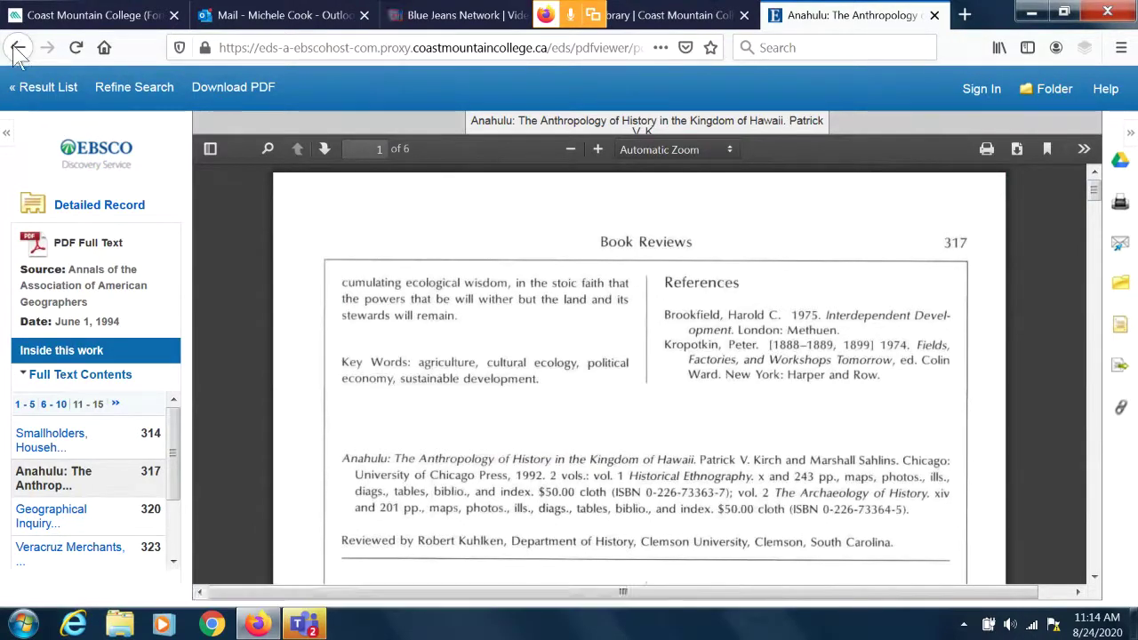
{"action": "left_click", "coordinate": [28, 89]}
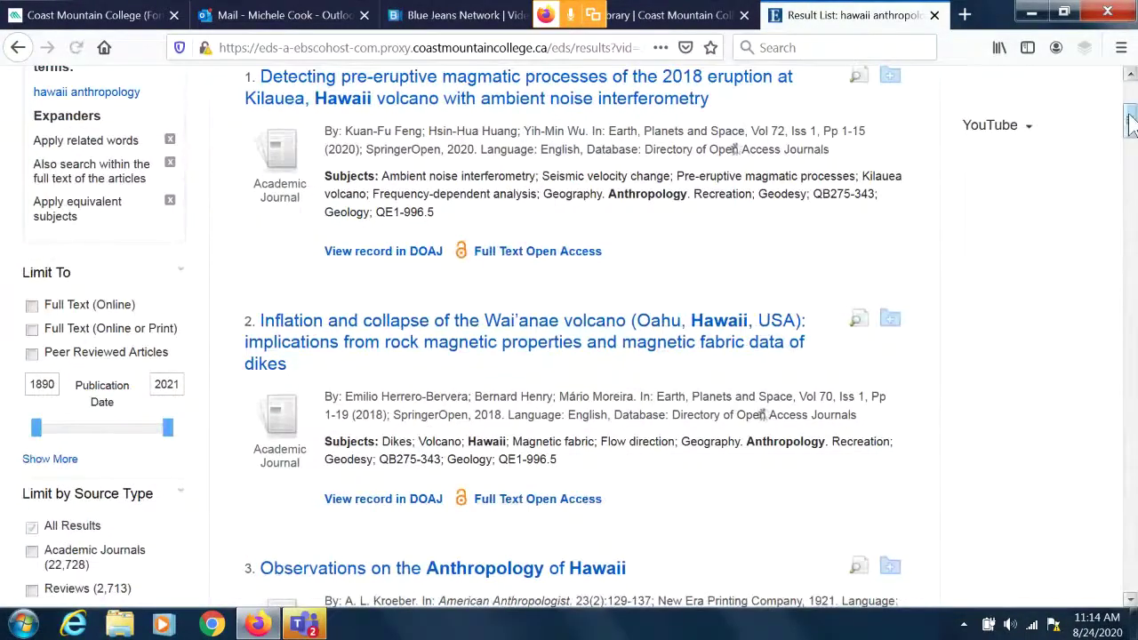
{"action": "left_click_drag", "start_coordinate": [1131, 124], "coordinate": [1131, 282]}
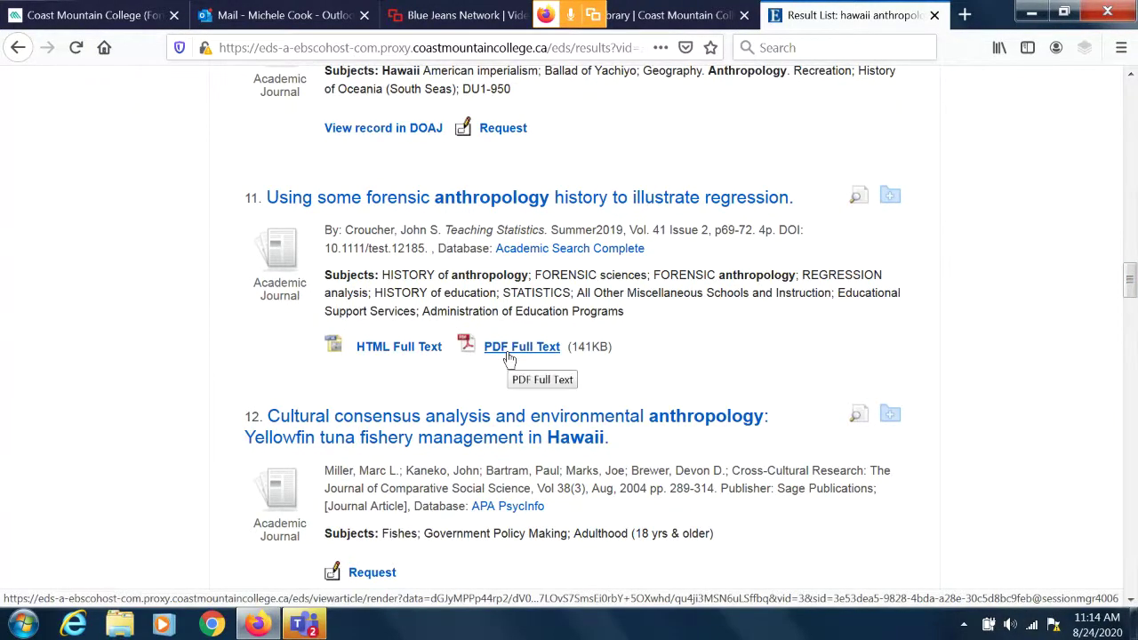
Open the HTML full text of the forensic anthropology regression article and scroll through it.
{"action": "left_click", "coordinate": [393, 352]}
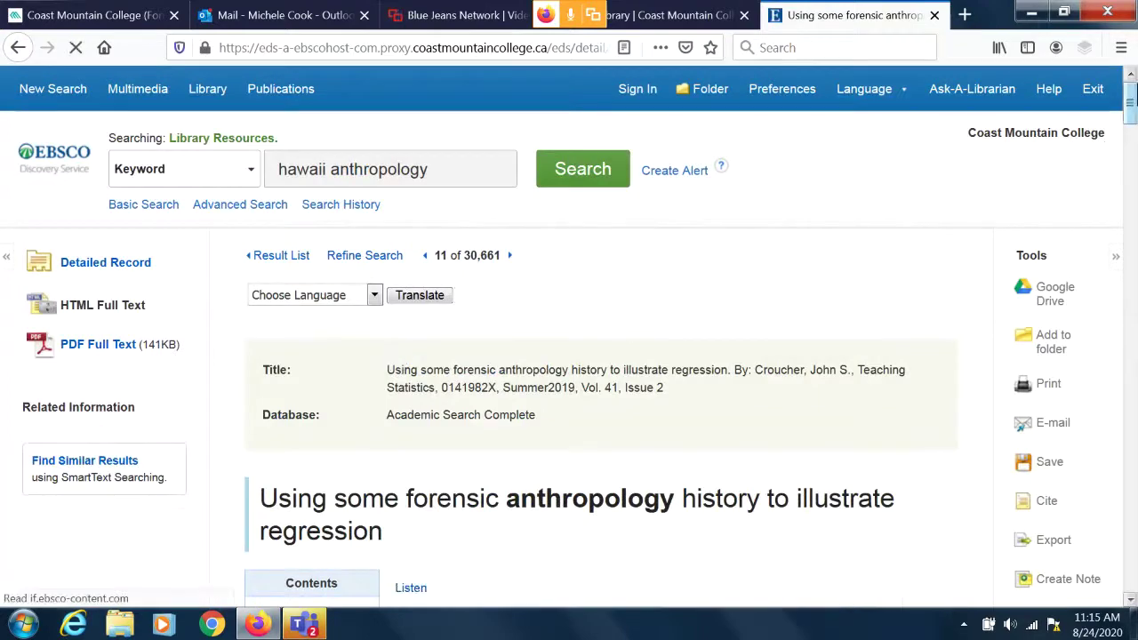
{"action": "scroll", "coordinate": [1130, 105], "scroll_direction": "down", "scroll_amount": 2}
{"action": "left_click_drag", "start_coordinate": [1130, 105], "coordinate": [1130, 127]}
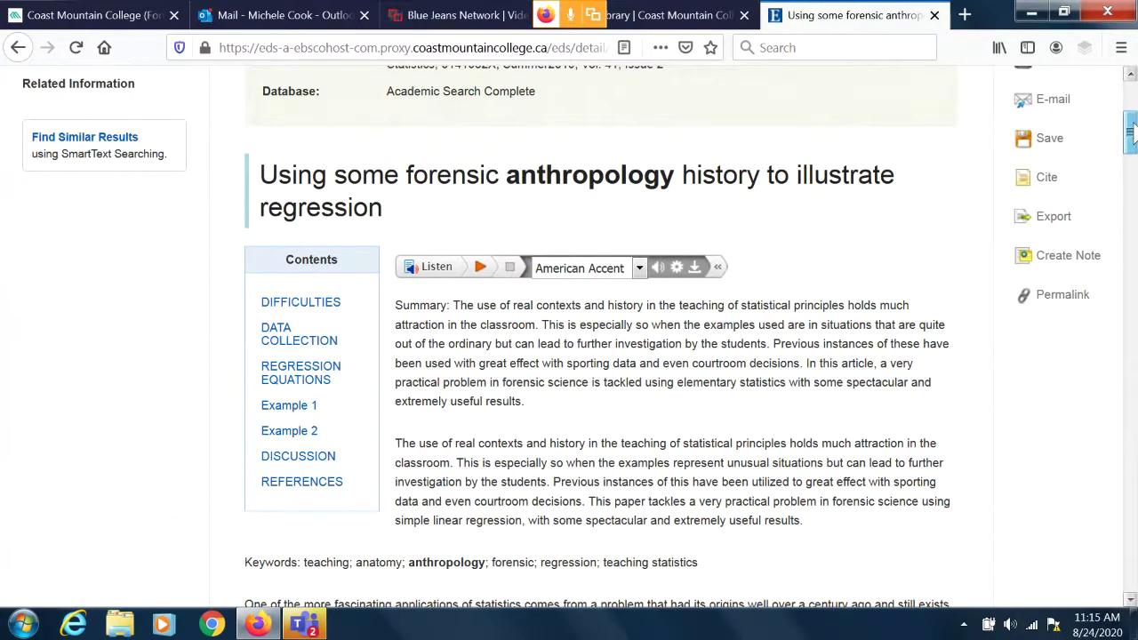
{"action": "mouse_move", "coordinate": [1132, 131]}
{"action": "left_mouse_down"}
{"action": "mouse_move", "coordinate": [1131, 384]}
{"action": "mouse_move", "coordinate": [1119, 105]}
{"action": "mouse_move", "coordinate": [1115, 124]}
{"action": "left_mouse_up"}
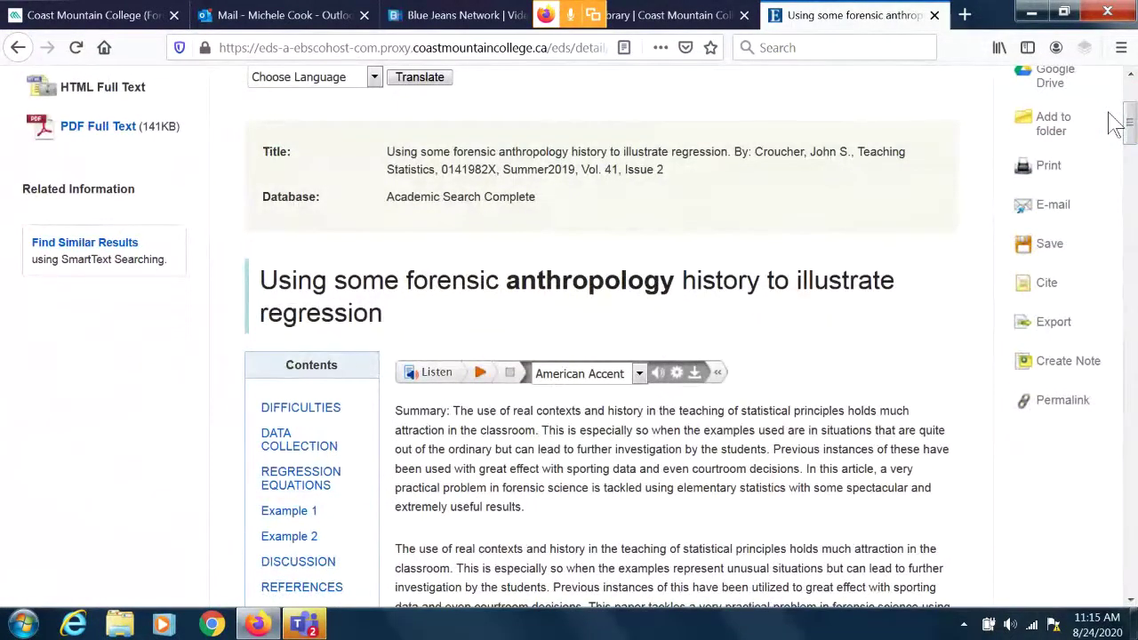
Check and dismiss the read-aloud accent choices, select then clear record text, and scroll back up.
{"action": "left_click", "coordinate": [645, 380]}
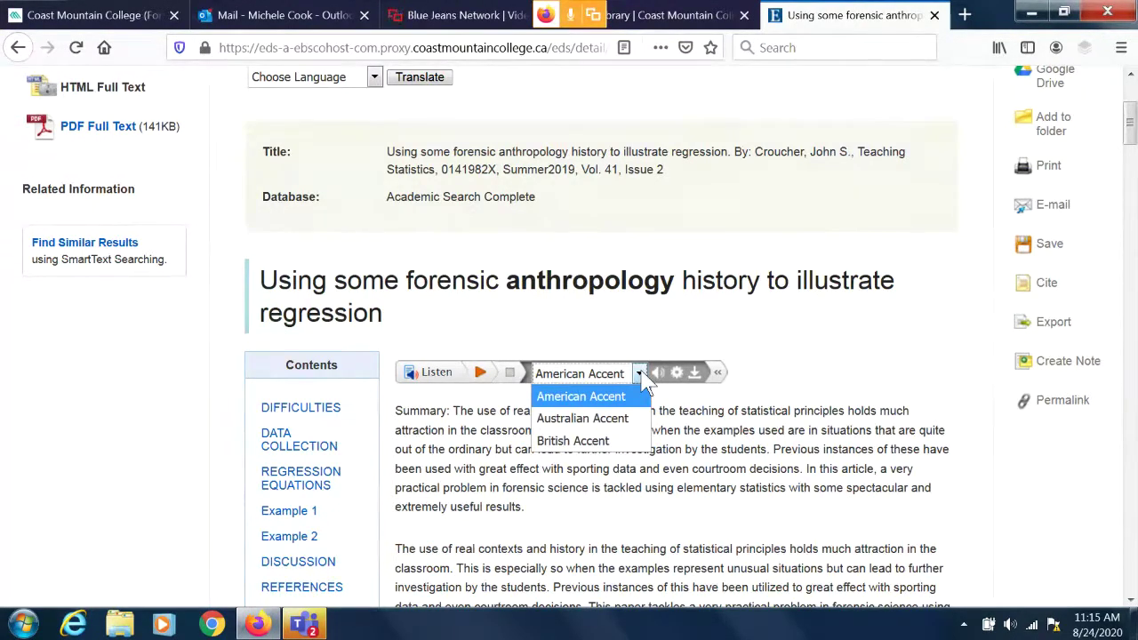
{"action": "left_click", "coordinate": [810, 368]}
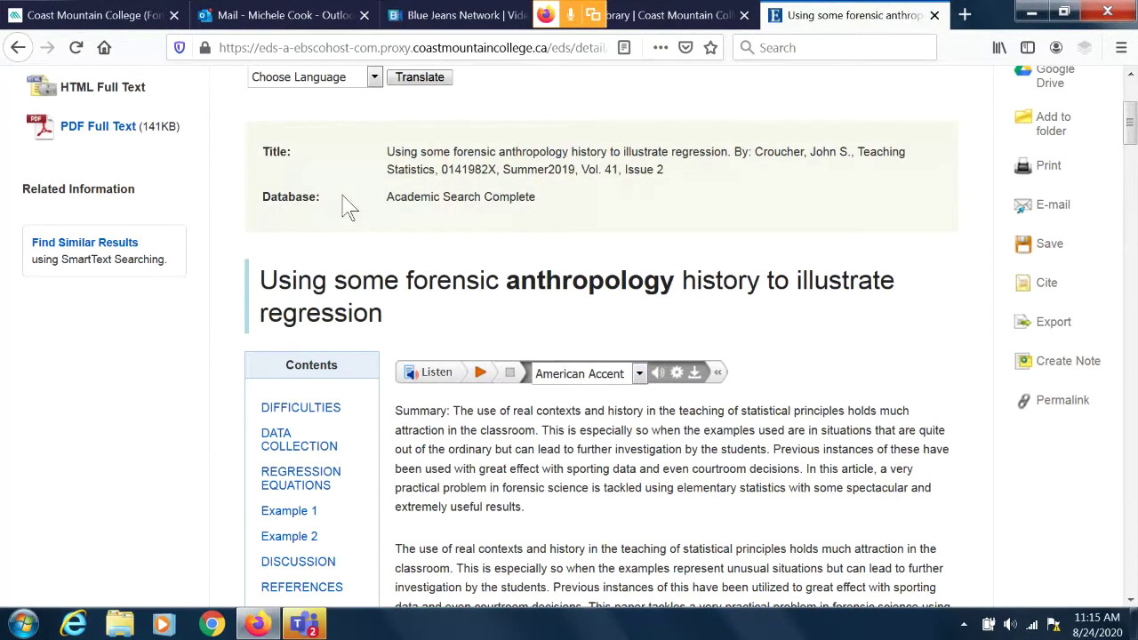
{"action": "left_click_drag", "start_coordinate": [349, 206], "coordinate": [1058, 246]}
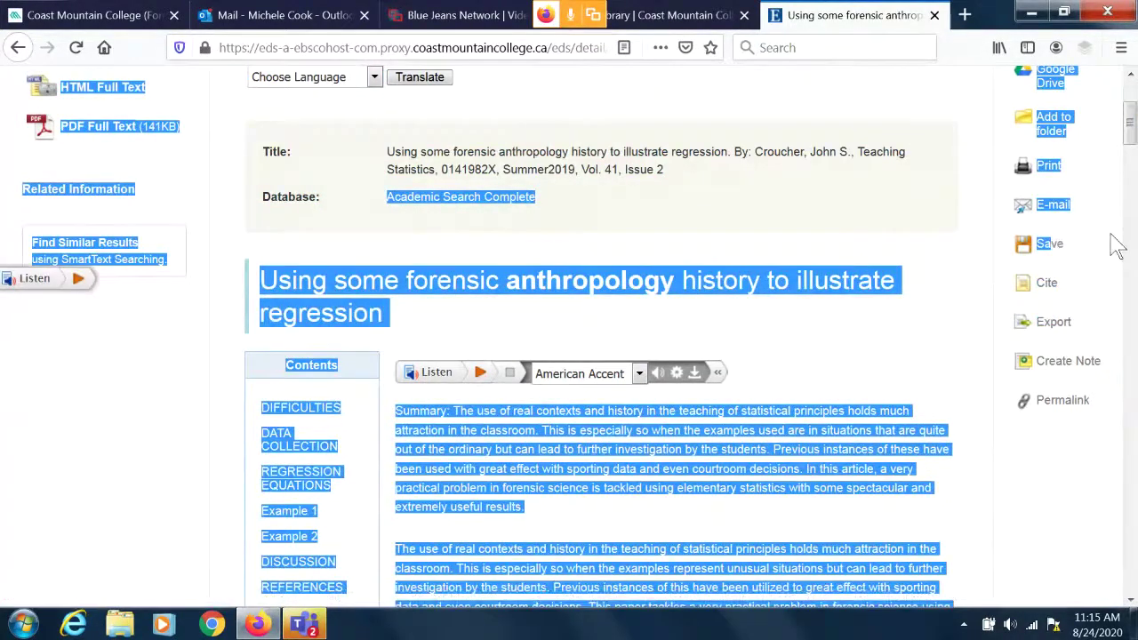
{"action": "left_click", "coordinate": [1118, 247]}
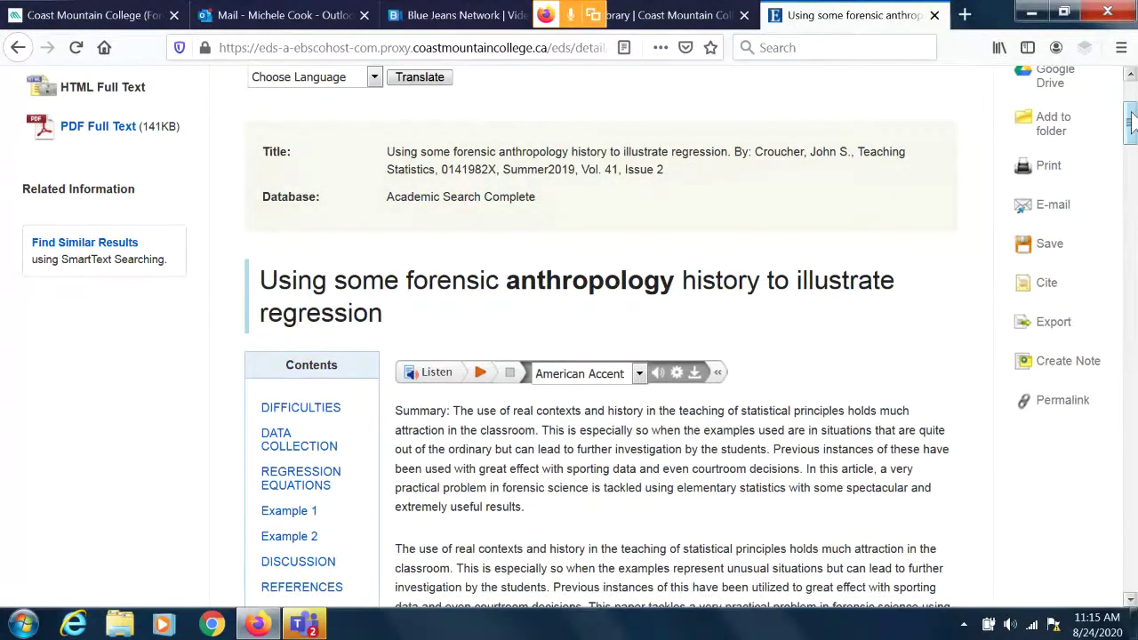
{"action": "left_click_drag", "start_coordinate": [1131, 120], "coordinate": [1127, 80]}
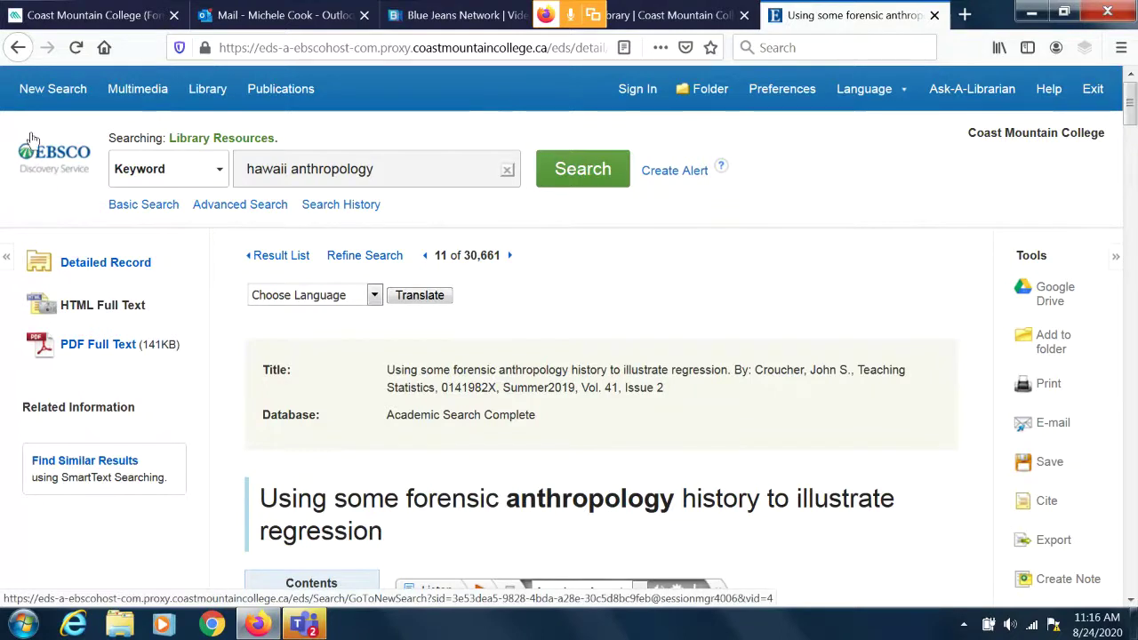
Go back to the hawaii anthropology result list and scroll to its top, 1–30 of 30,661.
{"action": "left_click", "coordinate": [17, 48]}
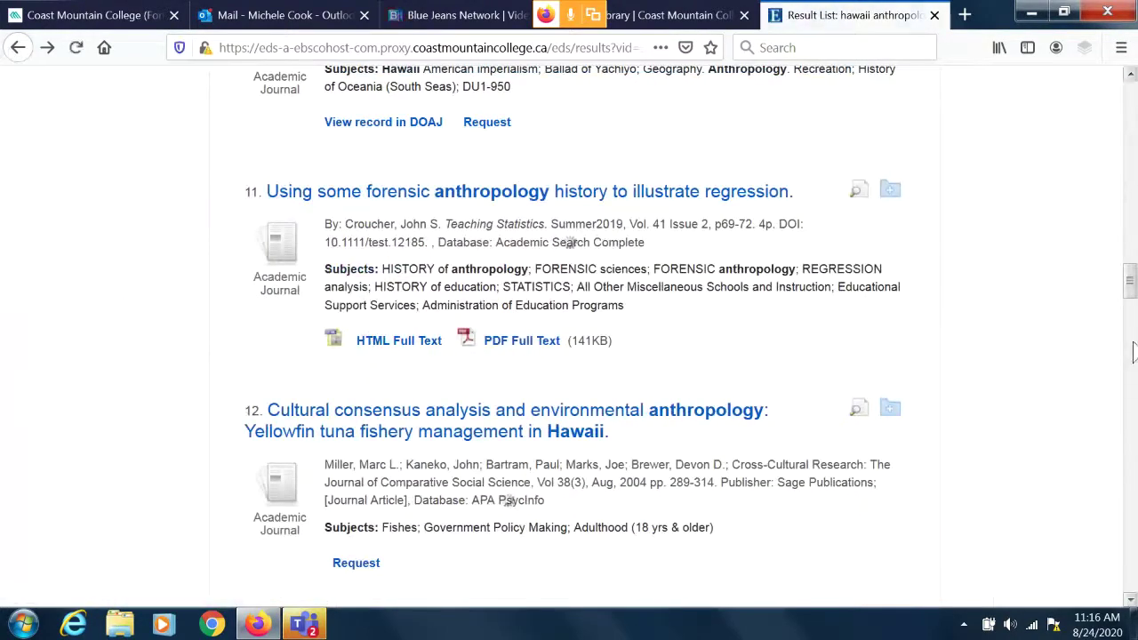
{"action": "left_click", "coordinate": [1132, 315]}
{"action": "left_click_drag", "start_coordinate": [1132, 307], "coordinate": [1126, 75]}
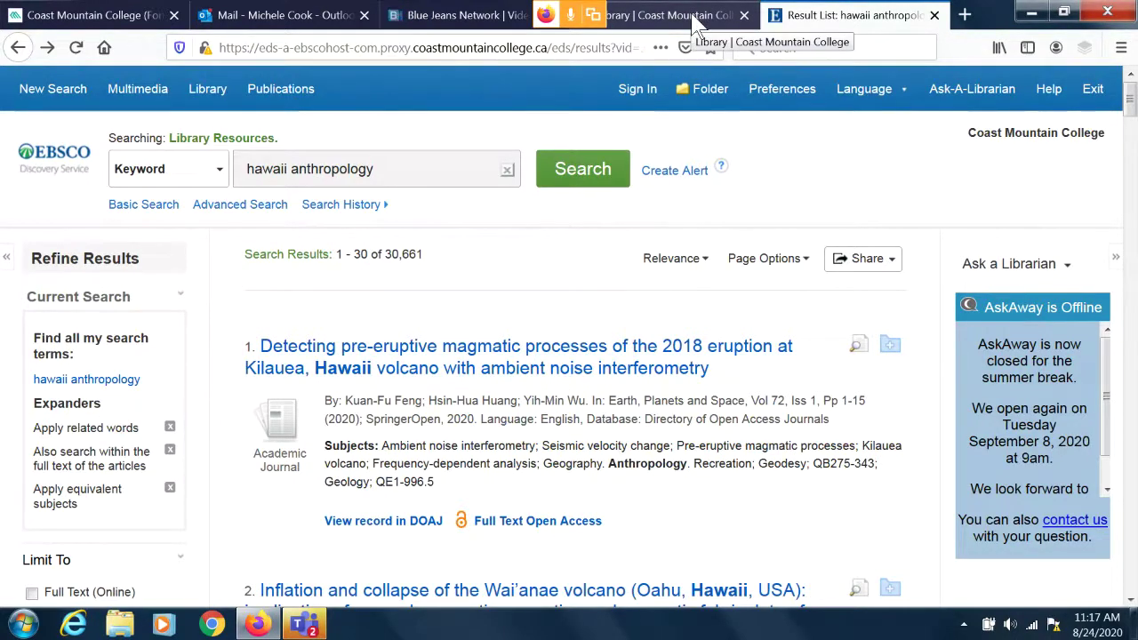
Switch to the 'Library | Coast Mountain College' tab, still holding the hawaii anthropology keywords.
{"action": "left_click", "coordinate": [676, 15]}
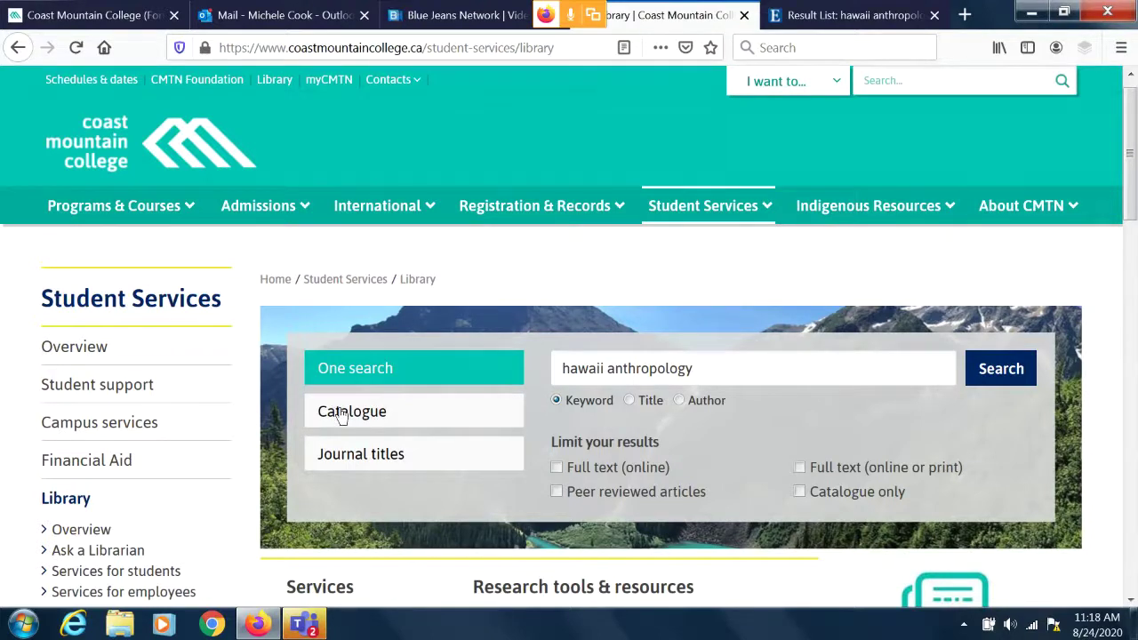
Switch the library search to Catalogue and enter 'Human resources and business'.
{"action": "left_click", "coordinate": [340, 416]}
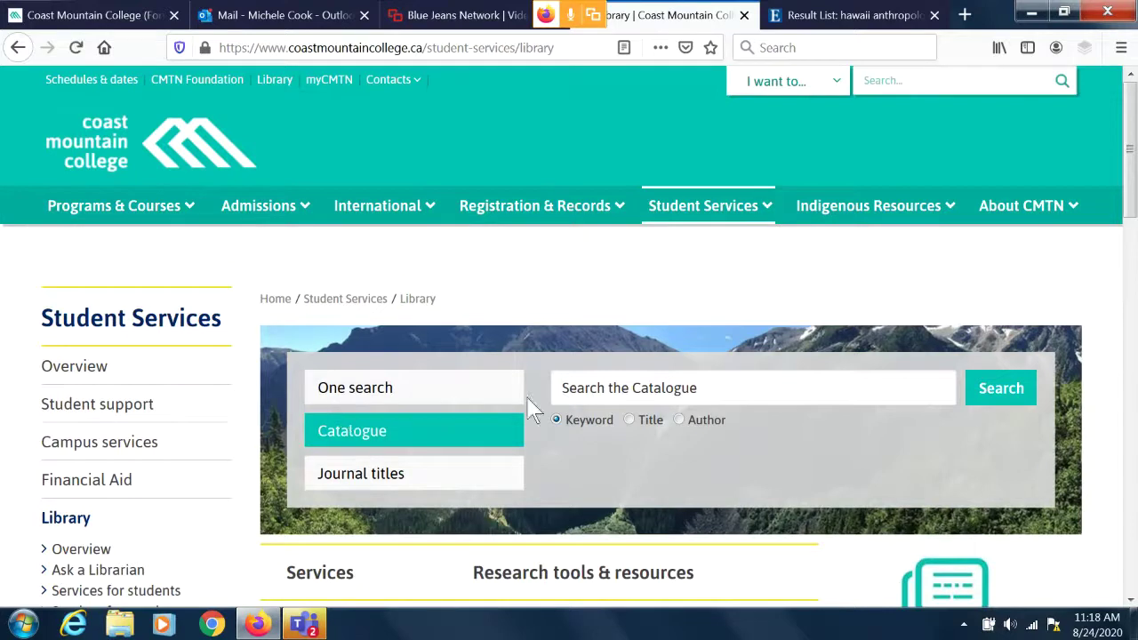
{"action": "left_click", "coordinate": [581, 388]}
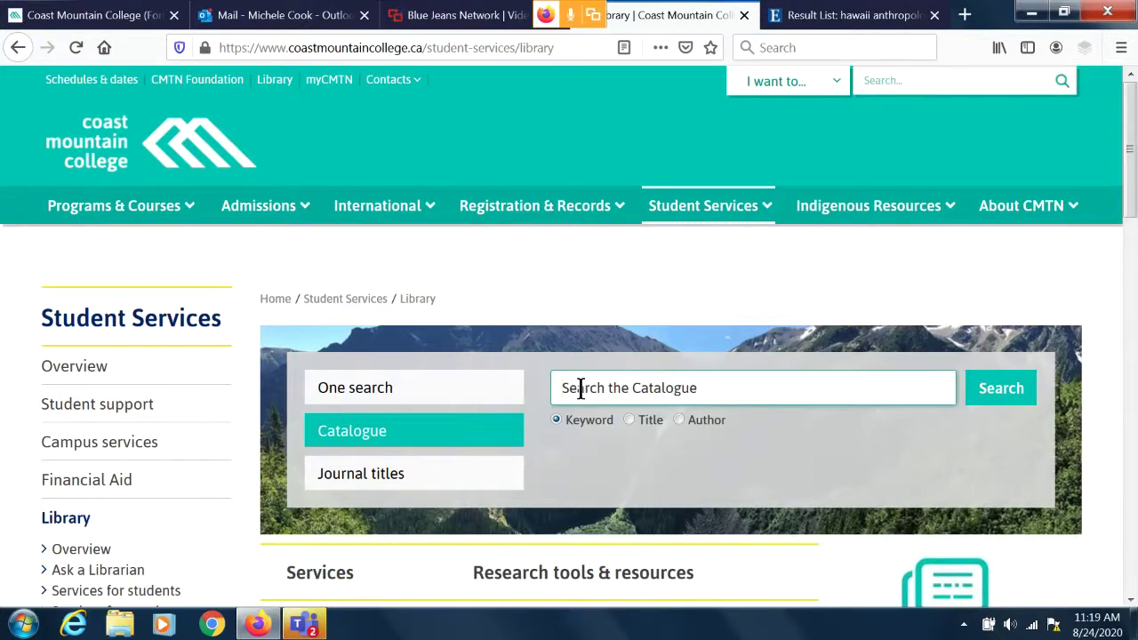
{"action": "type", "text": "Huma"}
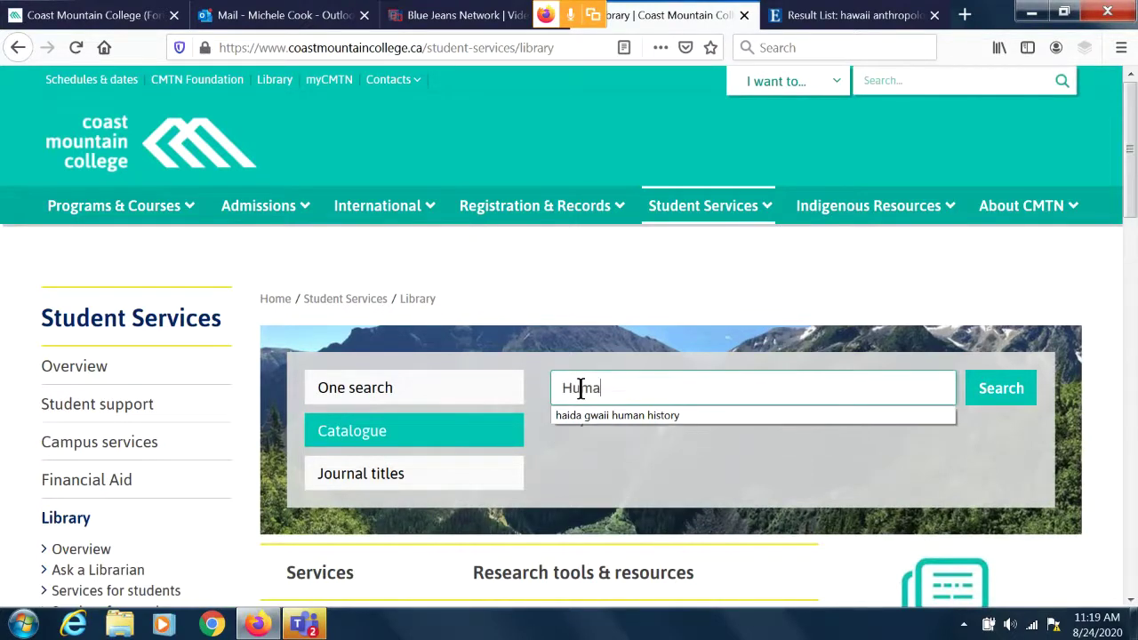
{"action": "type", "text": "n"}
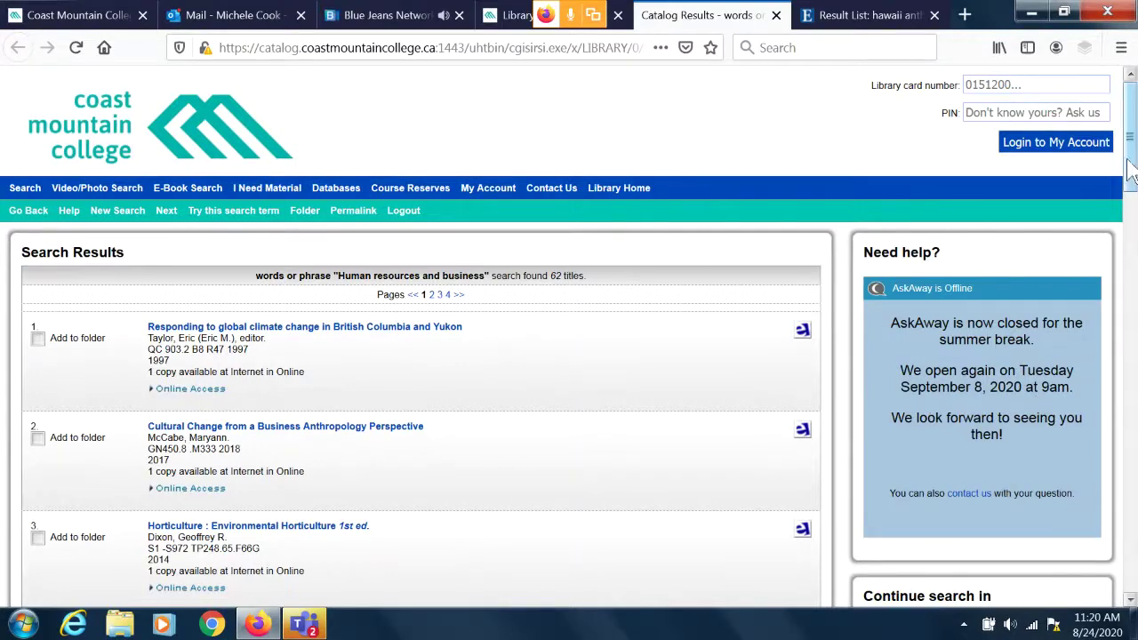
{"action": "scroll", "coordinate": [1127, 162], "scroll_direction": "down", "scroll_amount": 2}
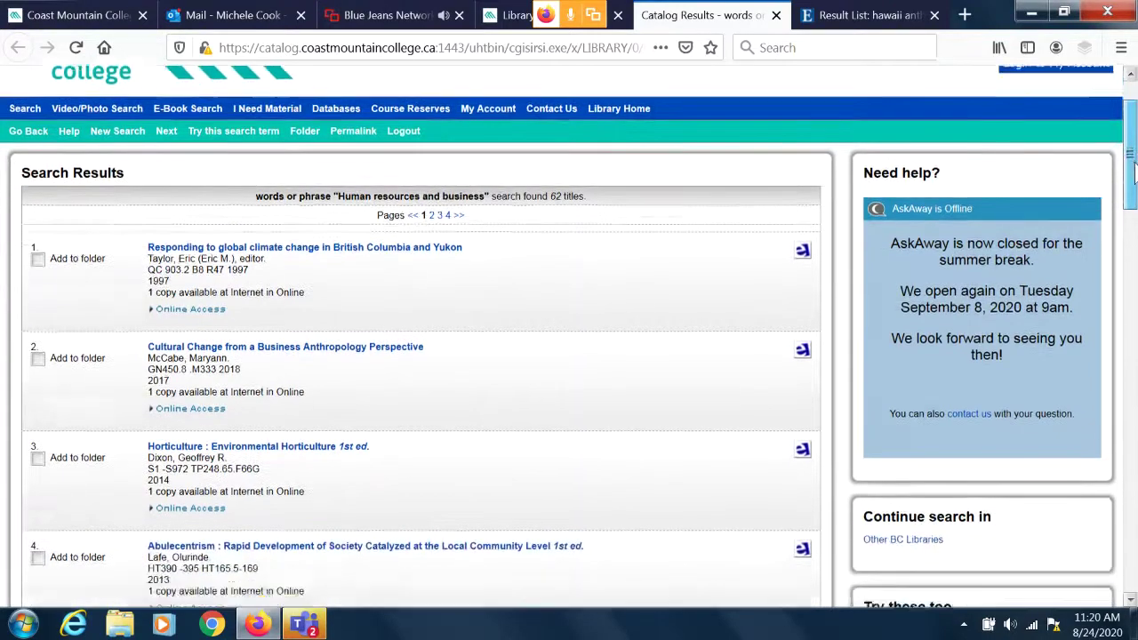
{"action": "left_click_drag", "start_coordinate": [1131, 169], "coordinate": [1134, 209]}
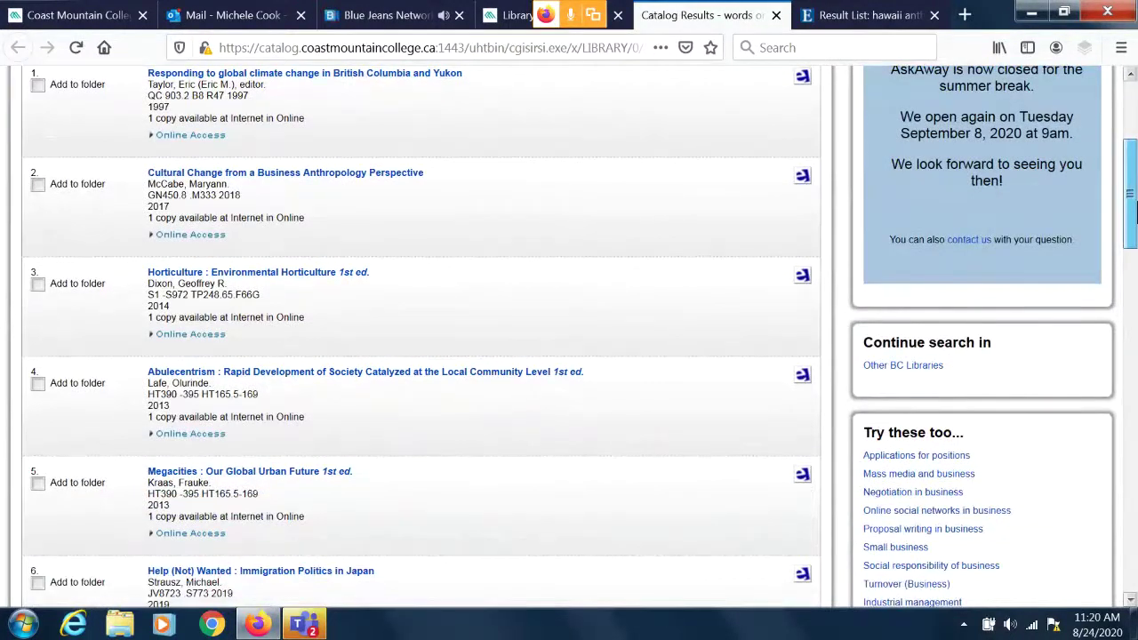
{"action": "left_click_drag", "start_coordinate": [1134, 209], "coordinate": [1134, 333]}
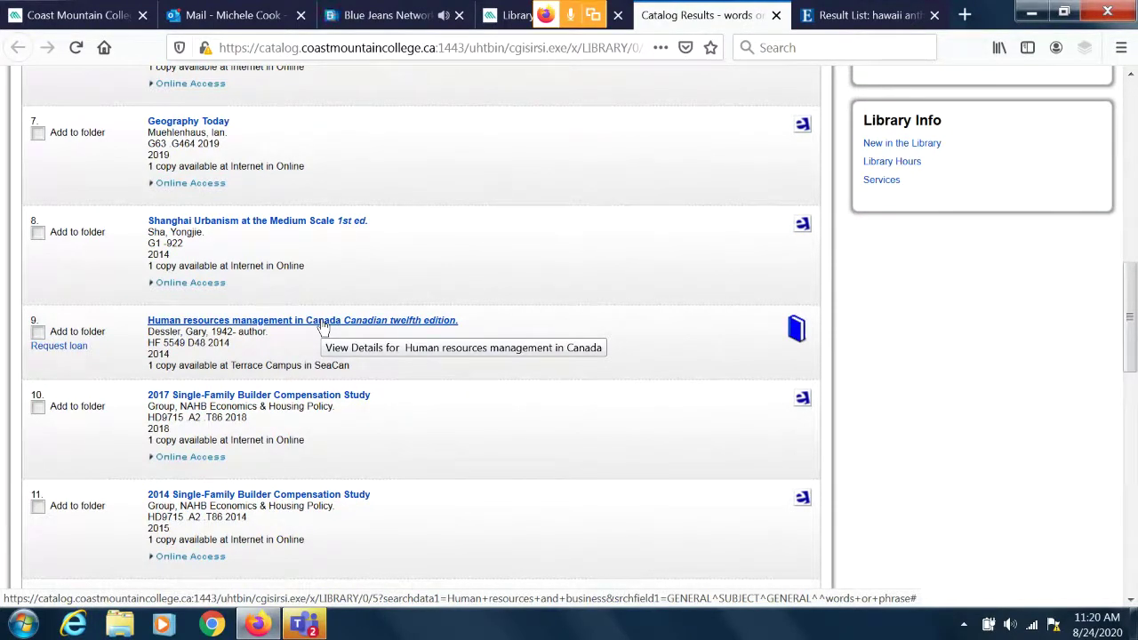
Open the 'Human resources management in Canada' record, call number HF 5549 D48 2014.
{"action": "left_click", "coordinate": [322, 327]}
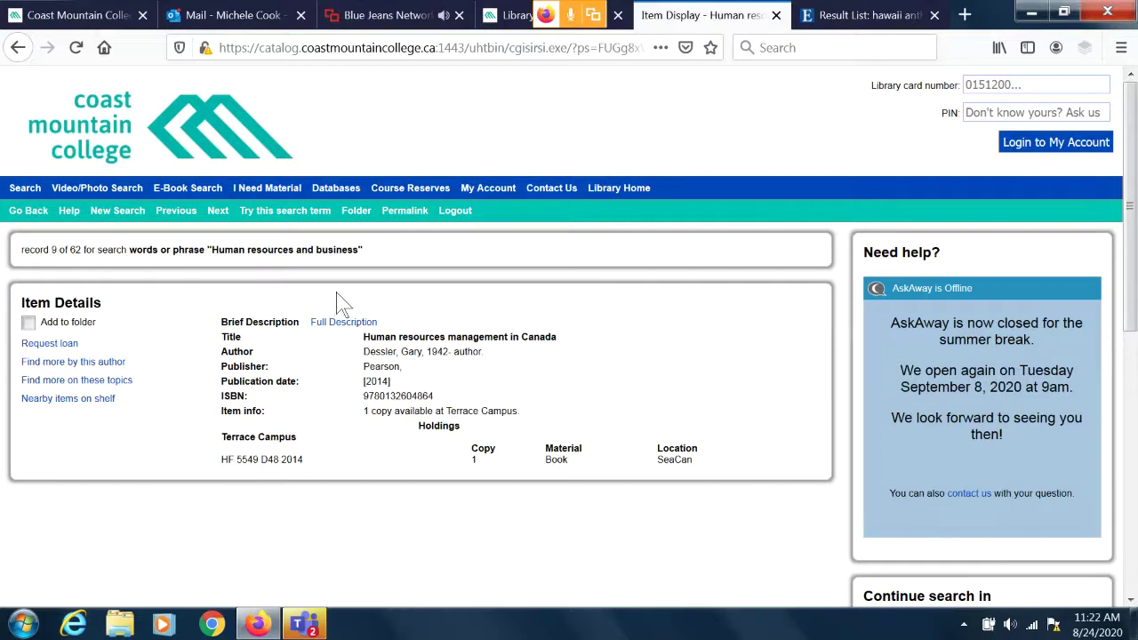
Display the book's full description and scroll through its contents, subject terms and ISBNs.
{"action": "left_click", "coordinate": [342, 323]}
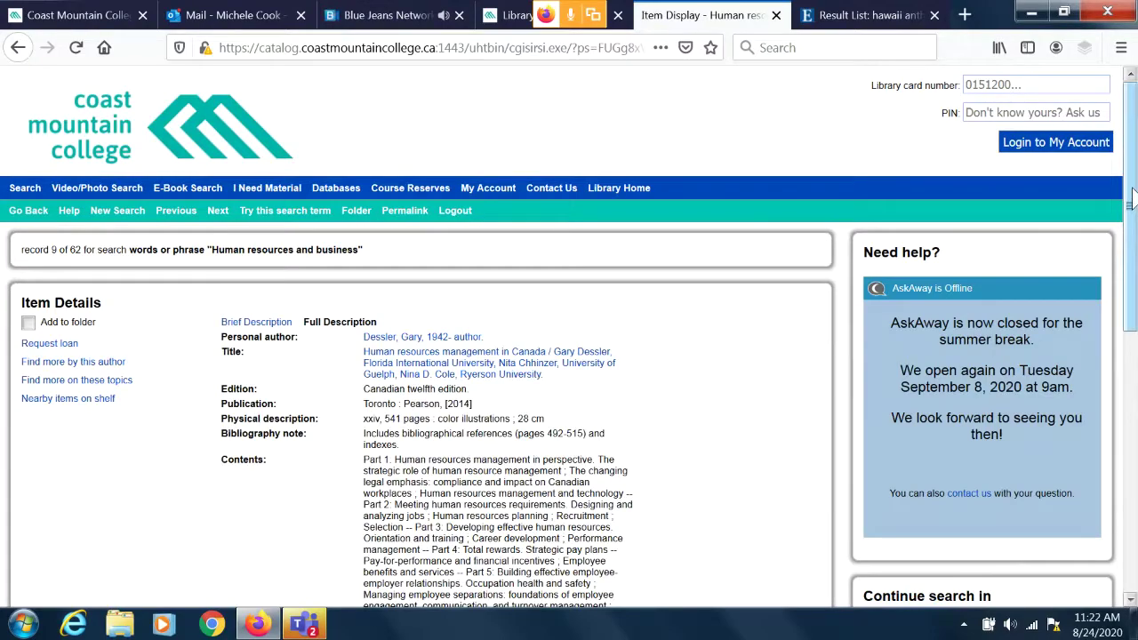
{"action": "left_click_drag", "start_coordinate": [1132, 194], "coordinate": [1131, 271]}
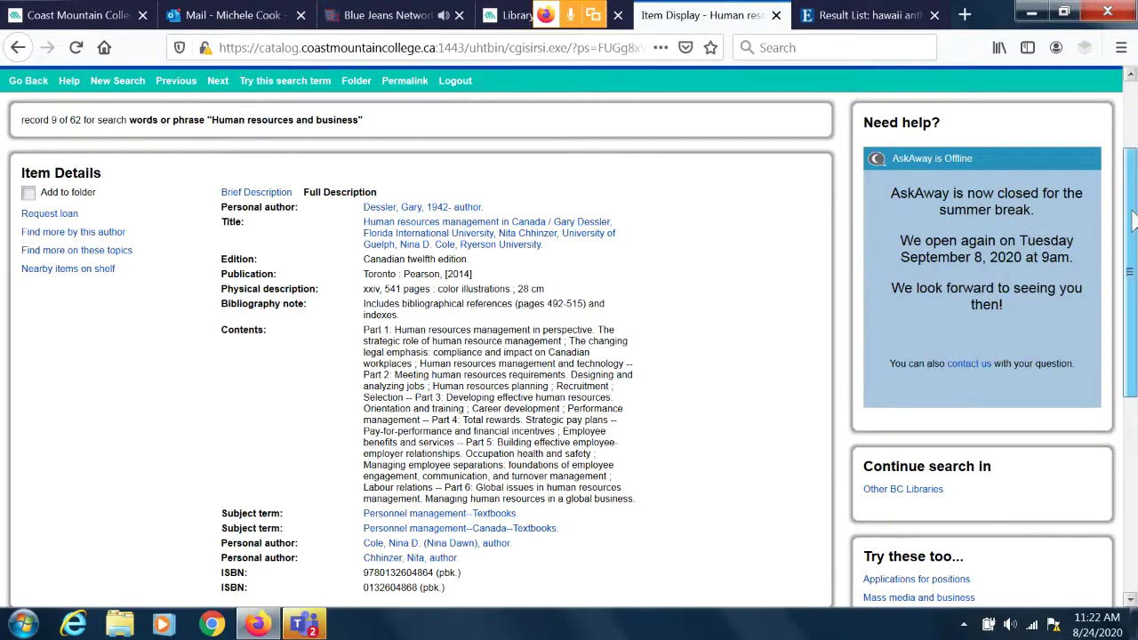
{"action": "left_click_drag", "start_coordinate": [1134, 220], "coordinate": [1133, 335]}
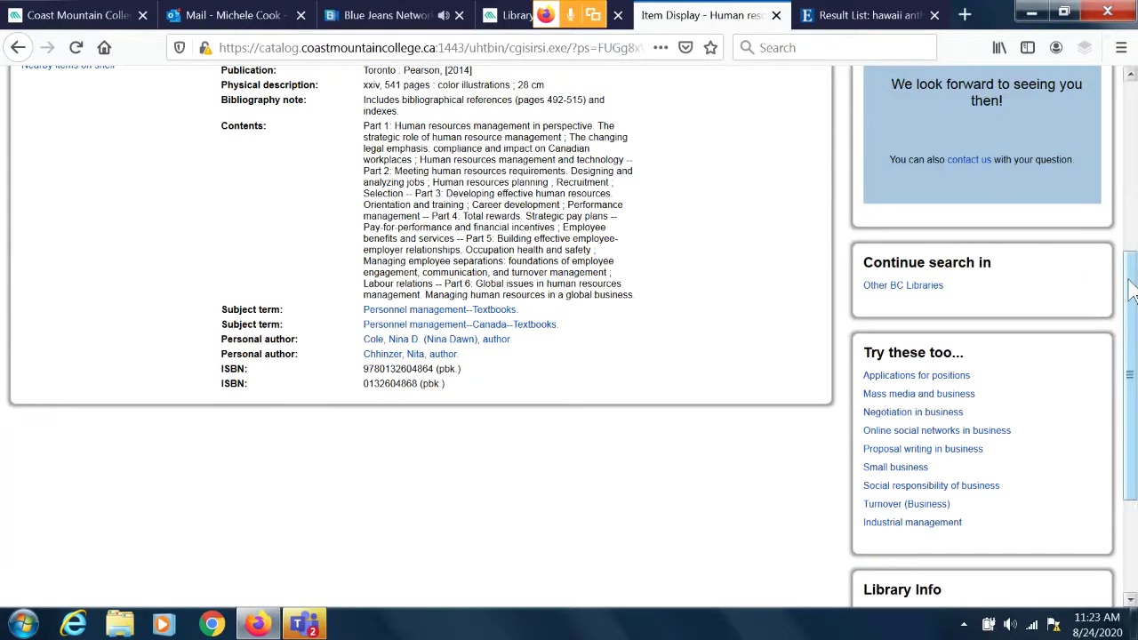
{"action": "left_click_drag", "start_coordinate": [1133, 291], "coordinate": [1131, 115]}
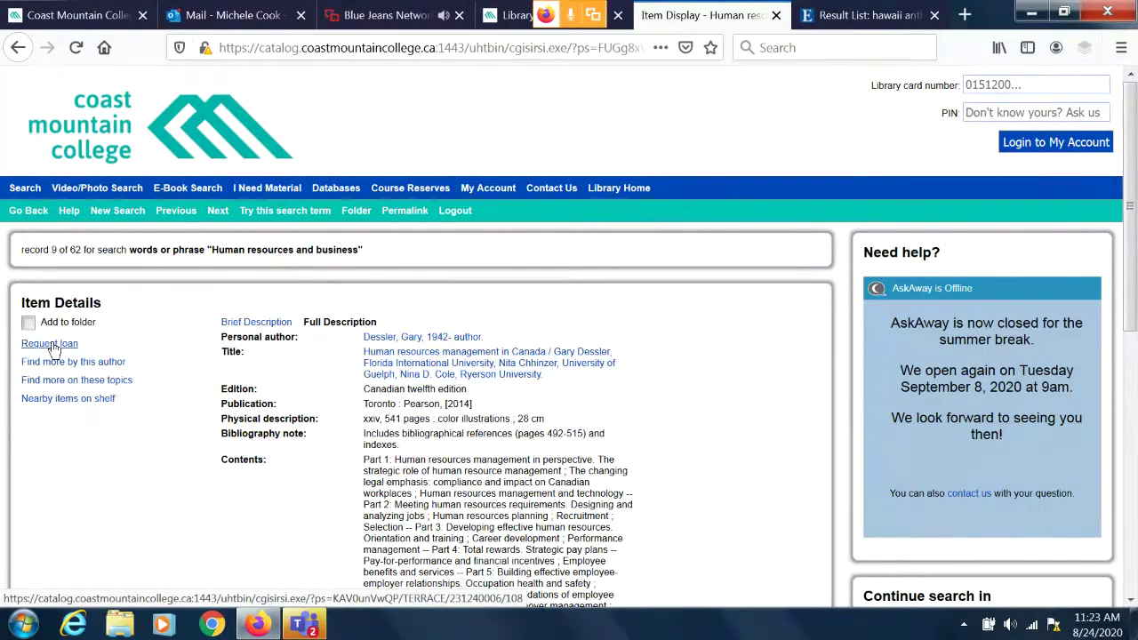
Start a loan request for the book and review pickup campuses, keeping Terrace Campus.
{"action": "left_click", "coordinate": [52, 345]}
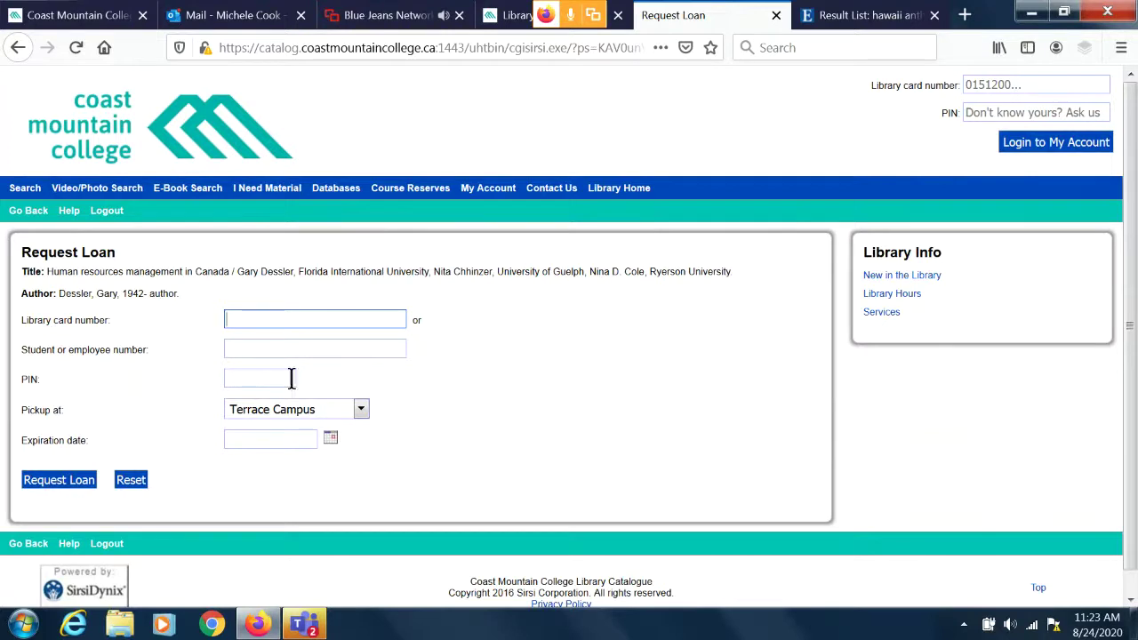
{"action": "left_click", "coordinate": [361, 410]}
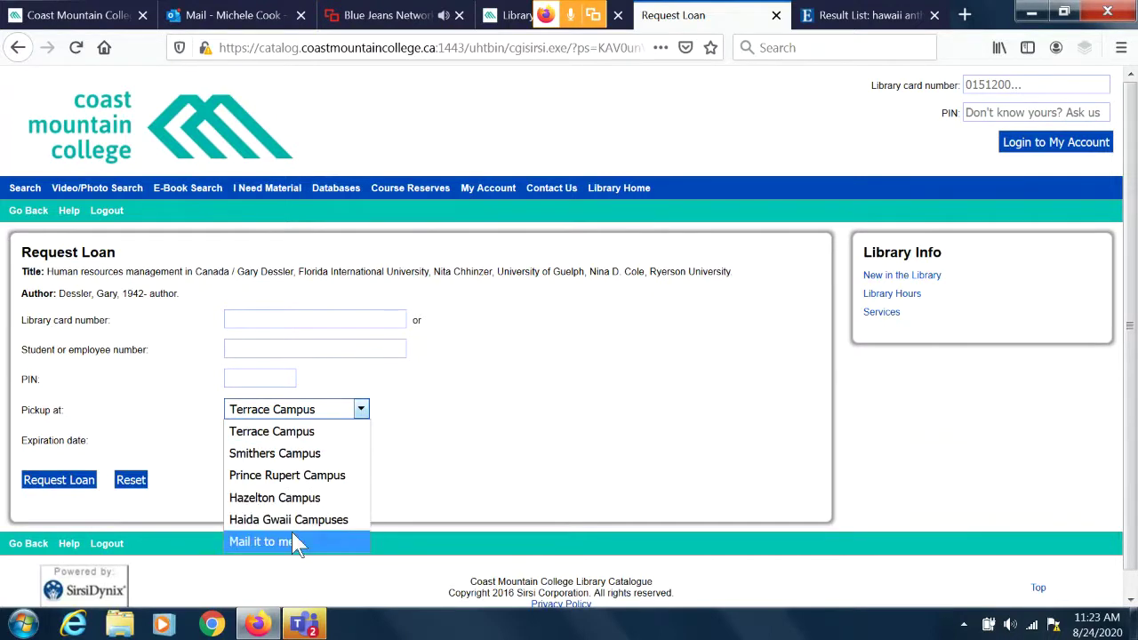
{"action": "left_click", "coordinate": [520, 433]}
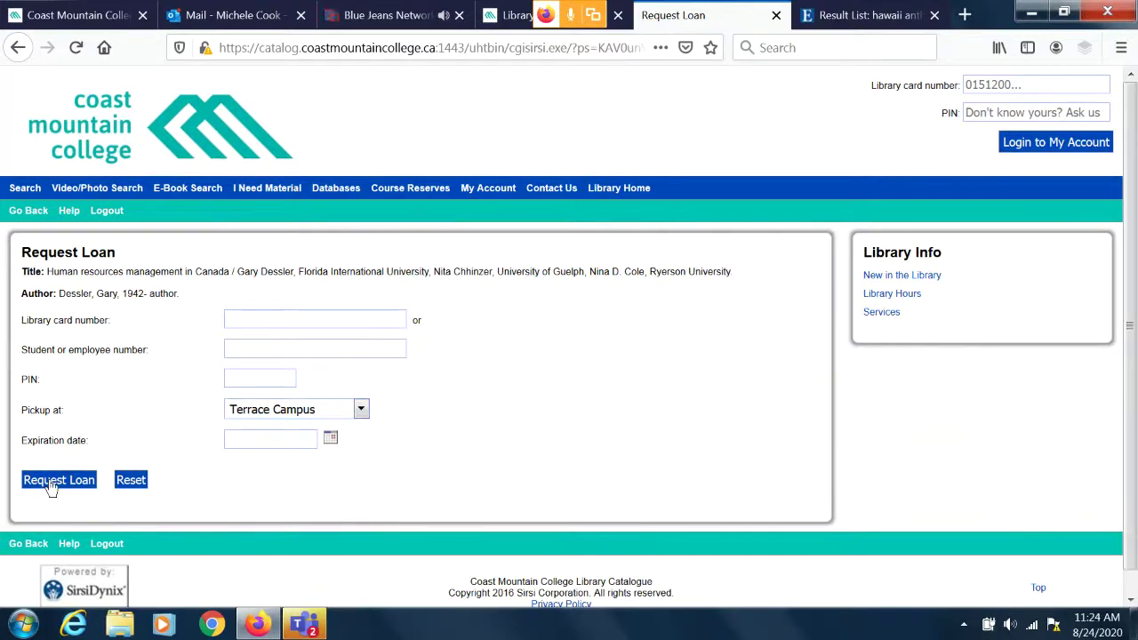
Return to the book's item details and enter the library card number.
{"action": "left_click", "coordinate": [29, 213]}
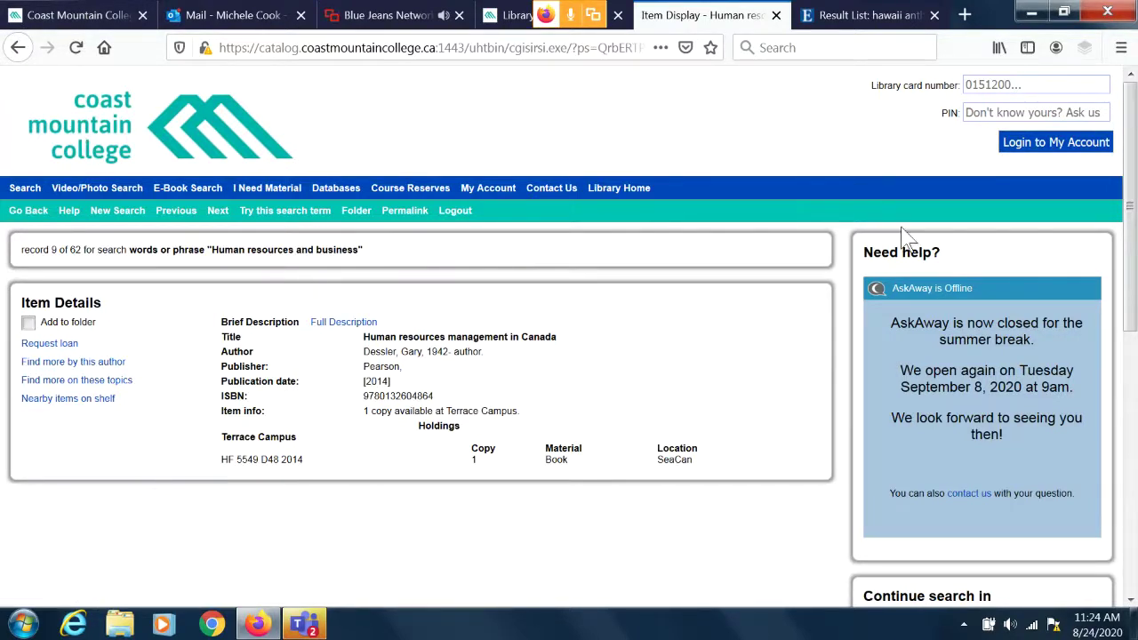
{"action": "left_click", "coordinate": [976, 87]}
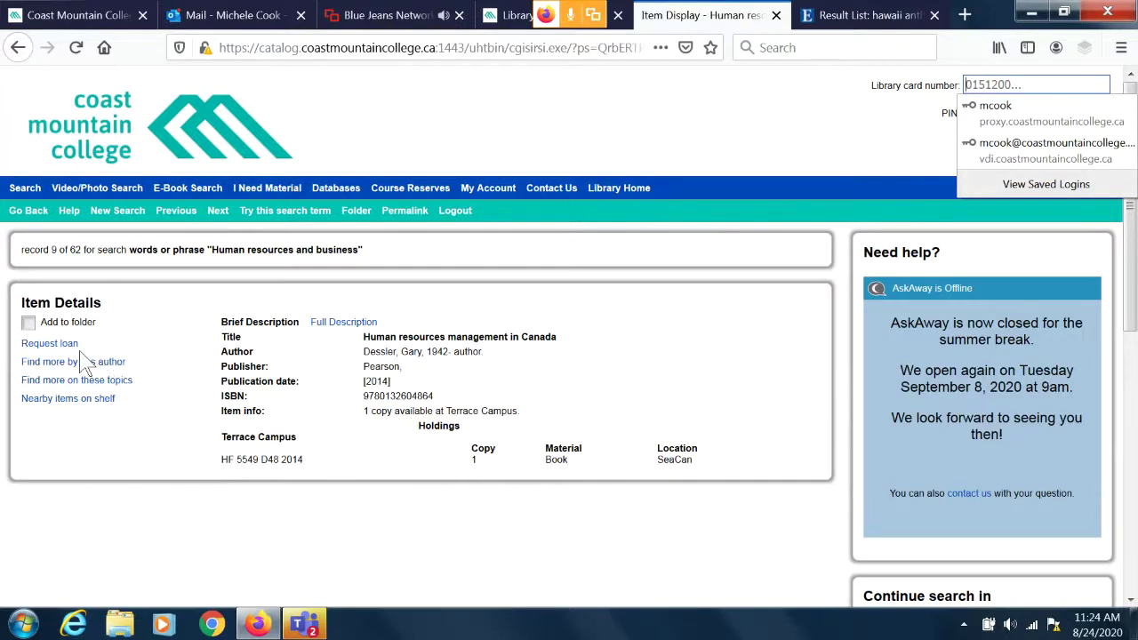
{"action": "left_click", "coordinate": [999, 80]}
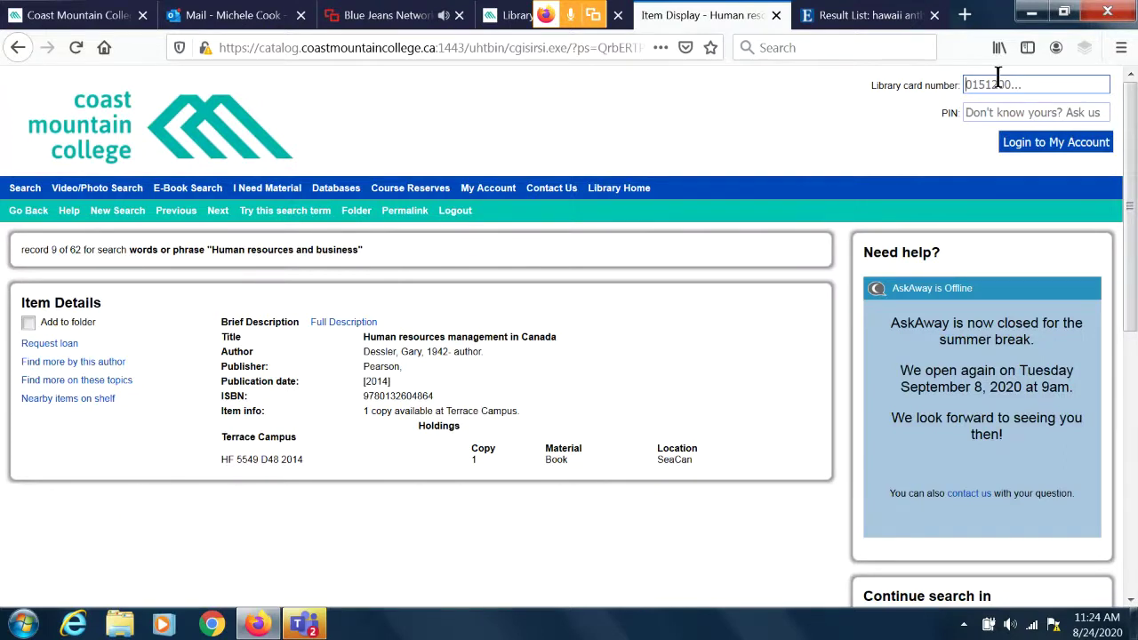
{"action": "left_click", "coordinate": [997, 79]}
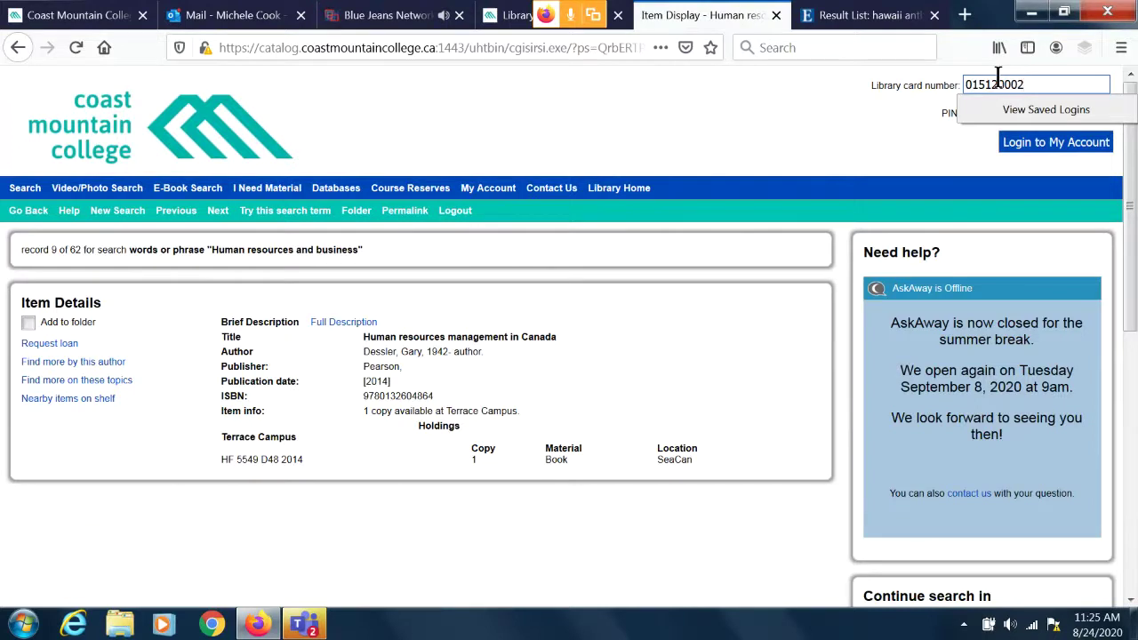
Enter the account PIN and log in to the library account.
{"action": "left_click", "coordinate": [920, 151]}
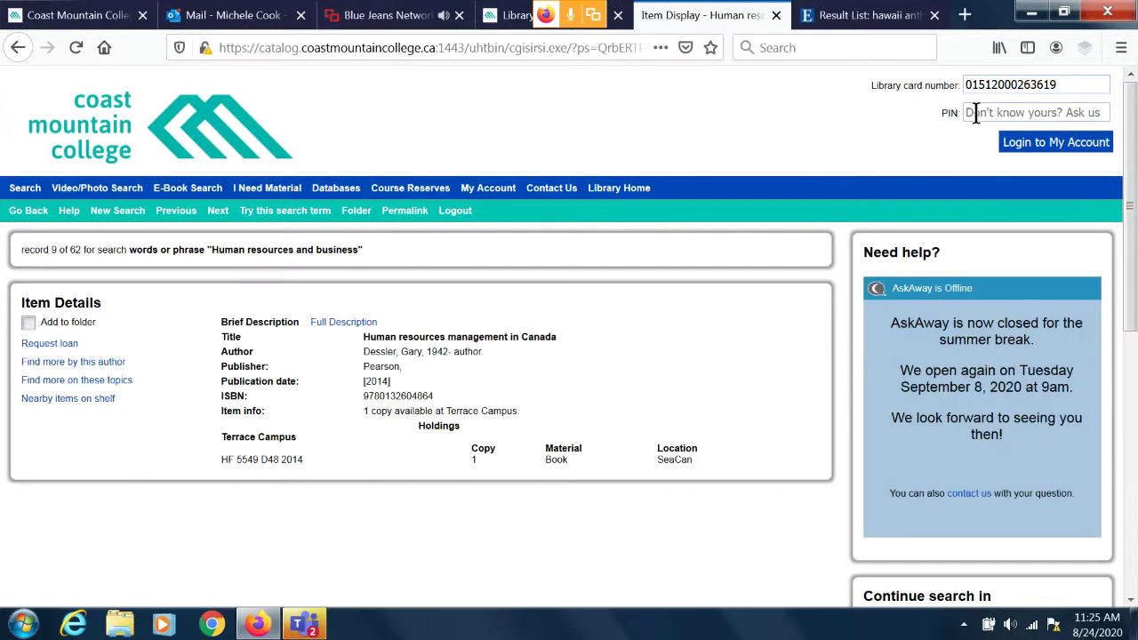
{"action": "left_click", "coordinate": [975, 112]}
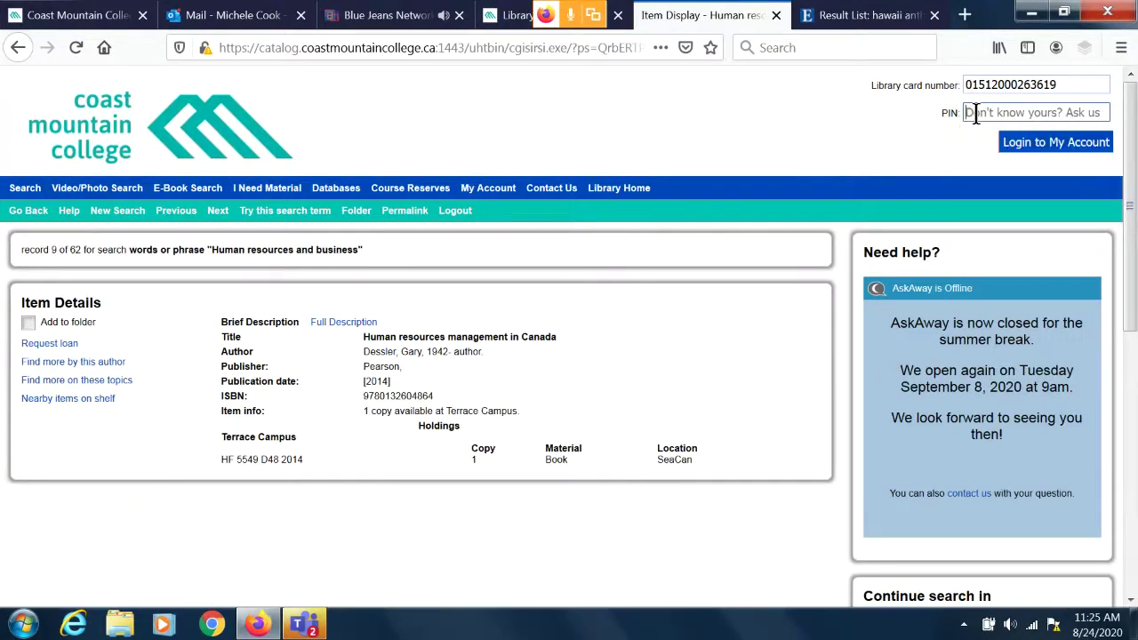
{"action": "type", "text": "****"}
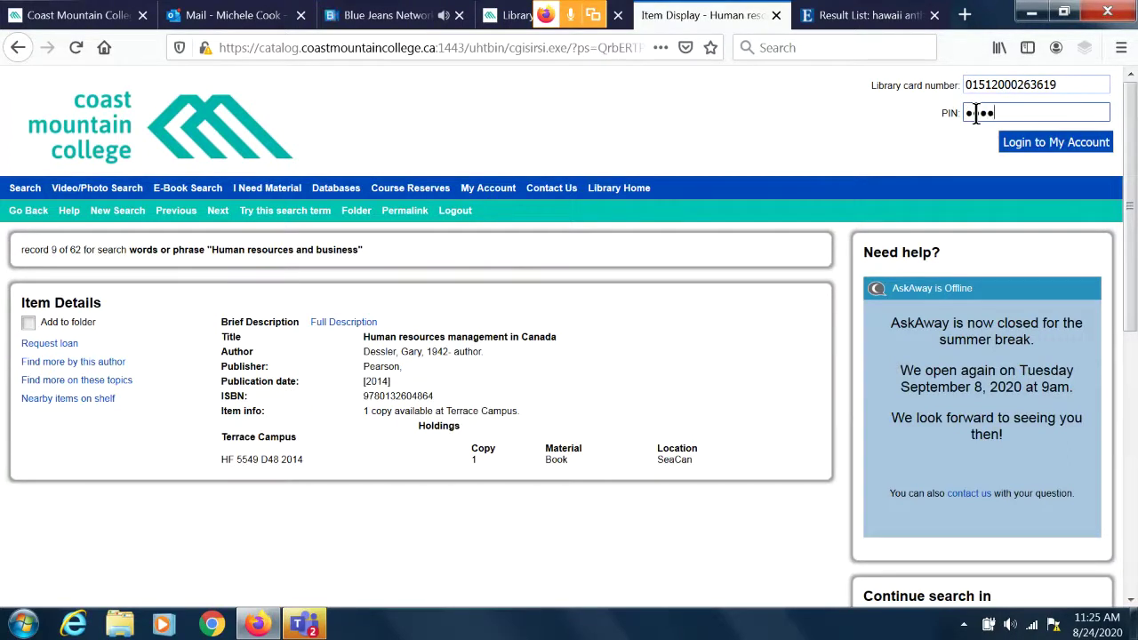
{"action": "left_click", "coordinate": [1029, 151]}
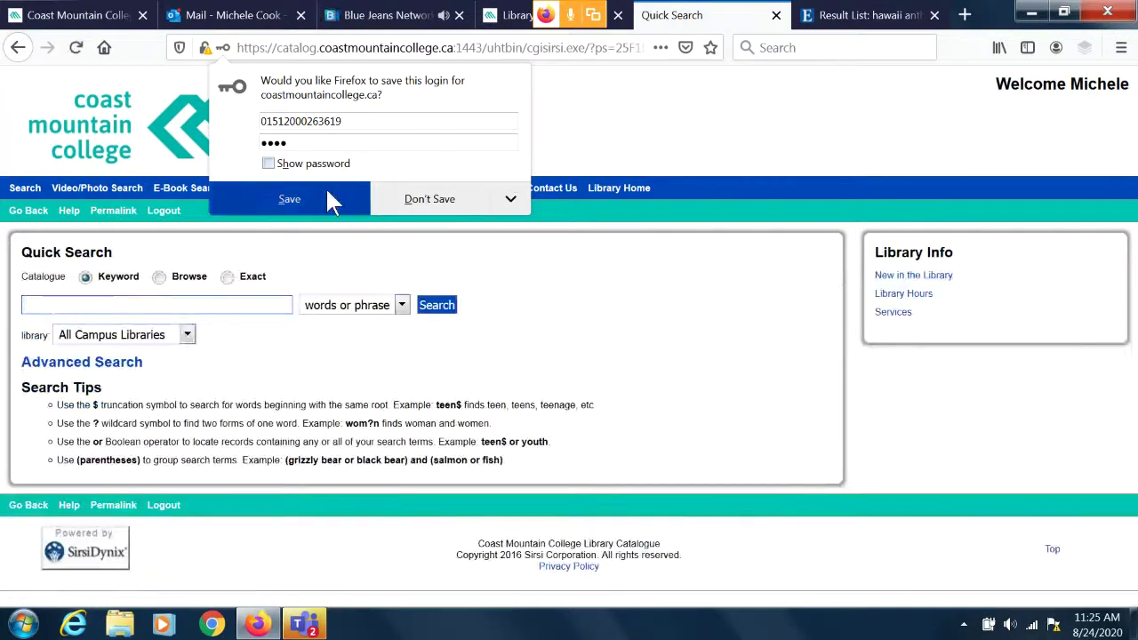
Save the login in Firefox and run a Quick Search keyword search for 'fish'.
{"action": "left_click", "coordinate": [326, 188]}
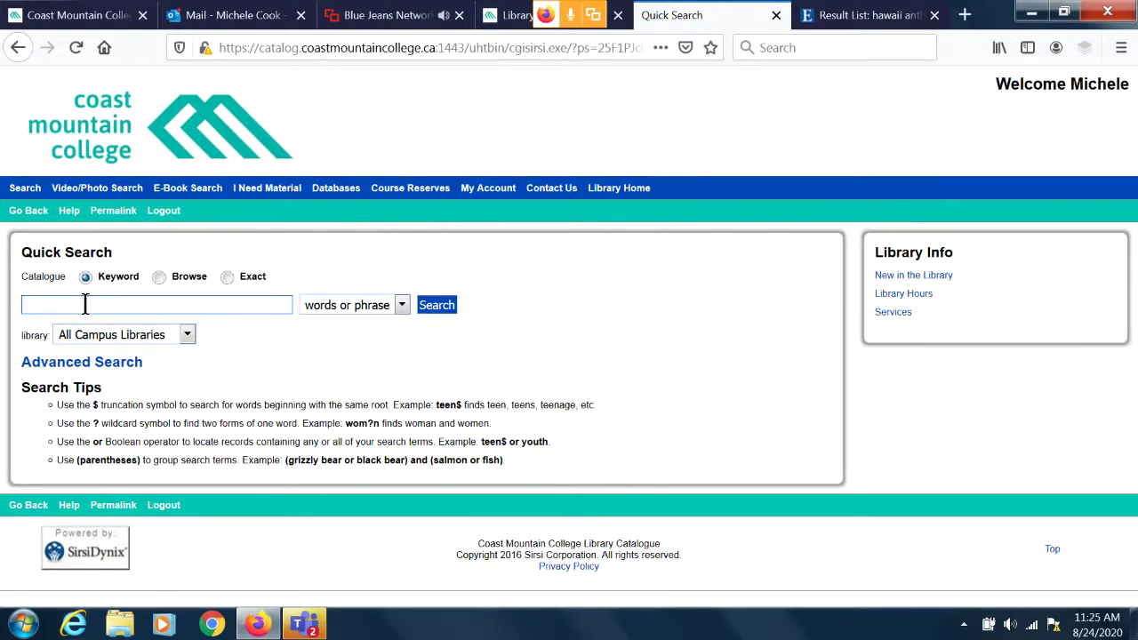
{"action": "type", "text": "fis"}
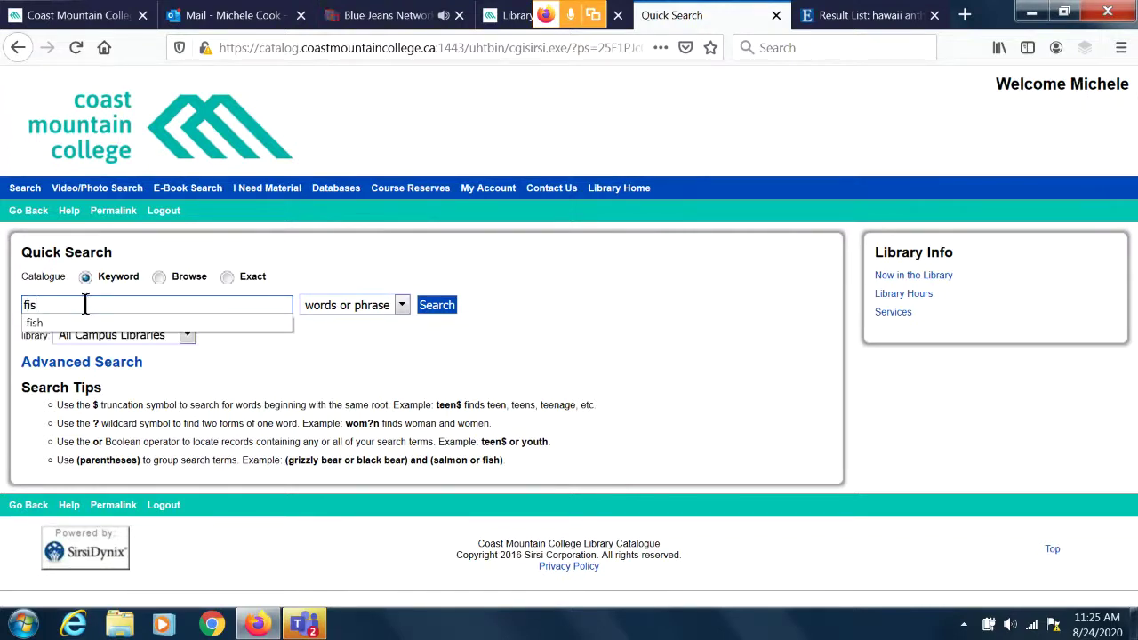
{"action": "type", "text": "h"}
{"action": "key", "text": "Return"}
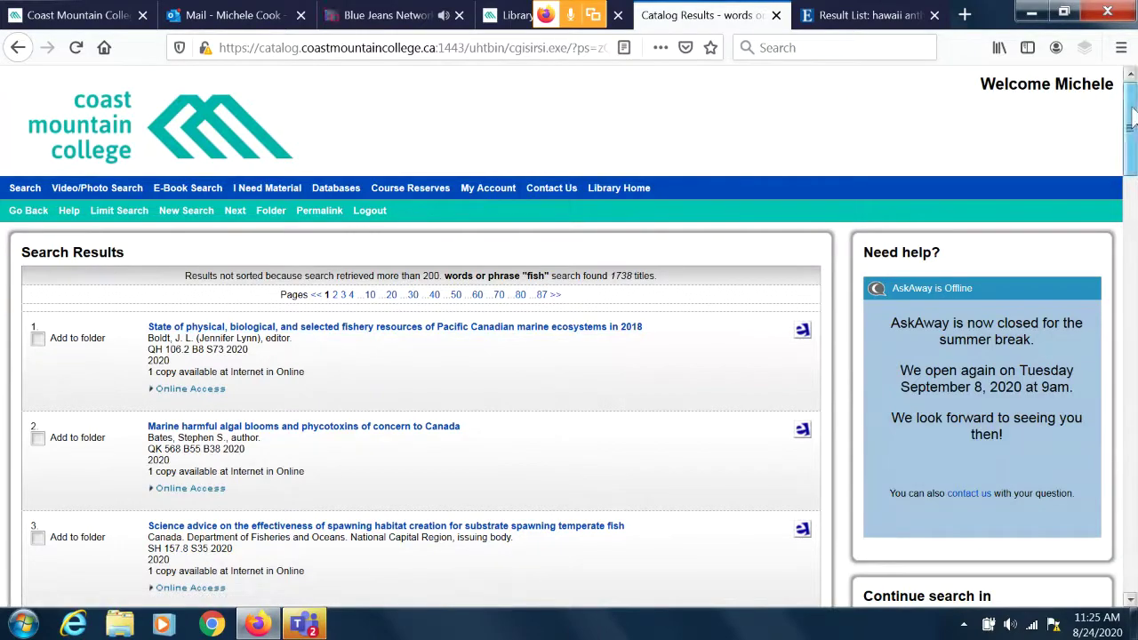
Move to page 4 of the 1738 fish results, items 61–80.
{"action": "left_click_drag", "start_coordinate": [1132, 116], "coordinate": [1132, 498]}
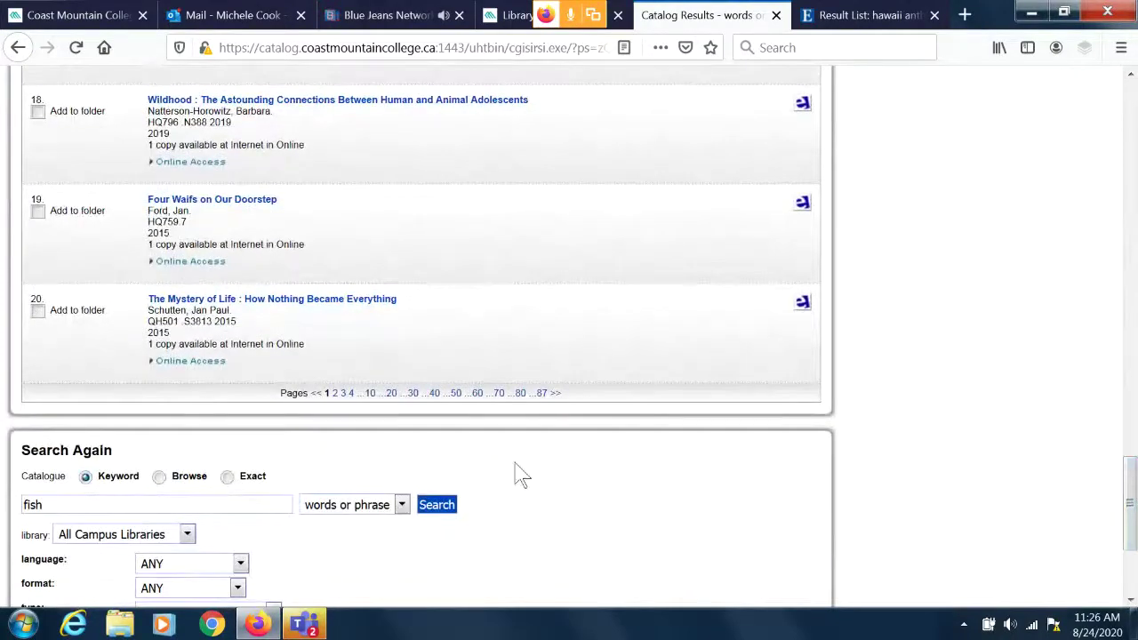
{"action": "left_click", "coordinate": [351, 394]}
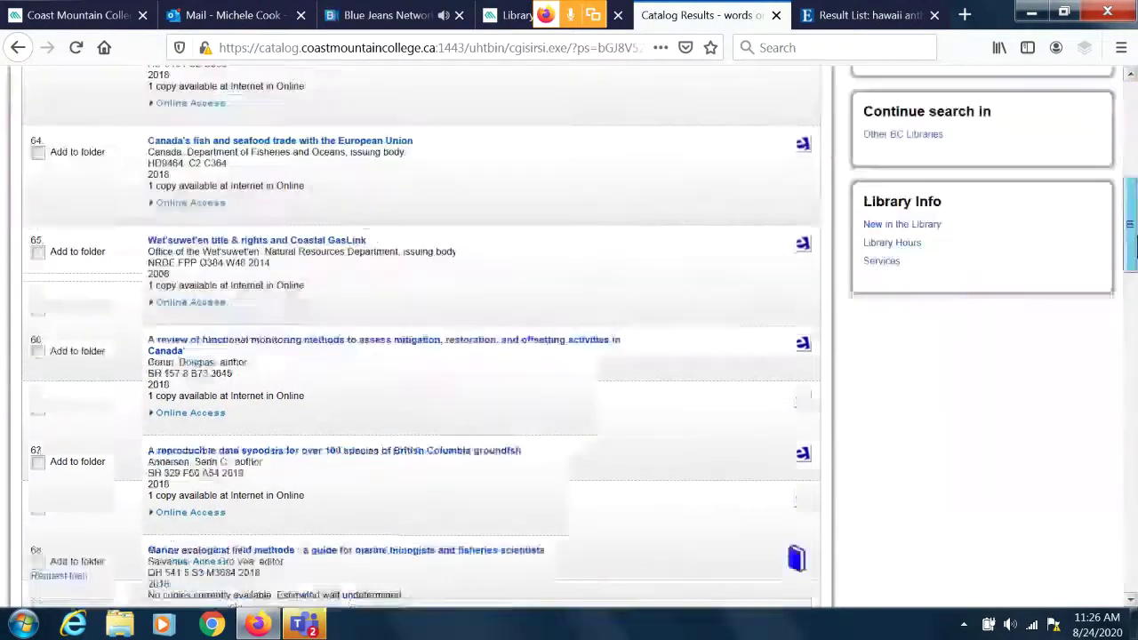
{"action": "left_click_drag", "start_coordinate": [1131, 248], "coordinate": [1133, 142]}
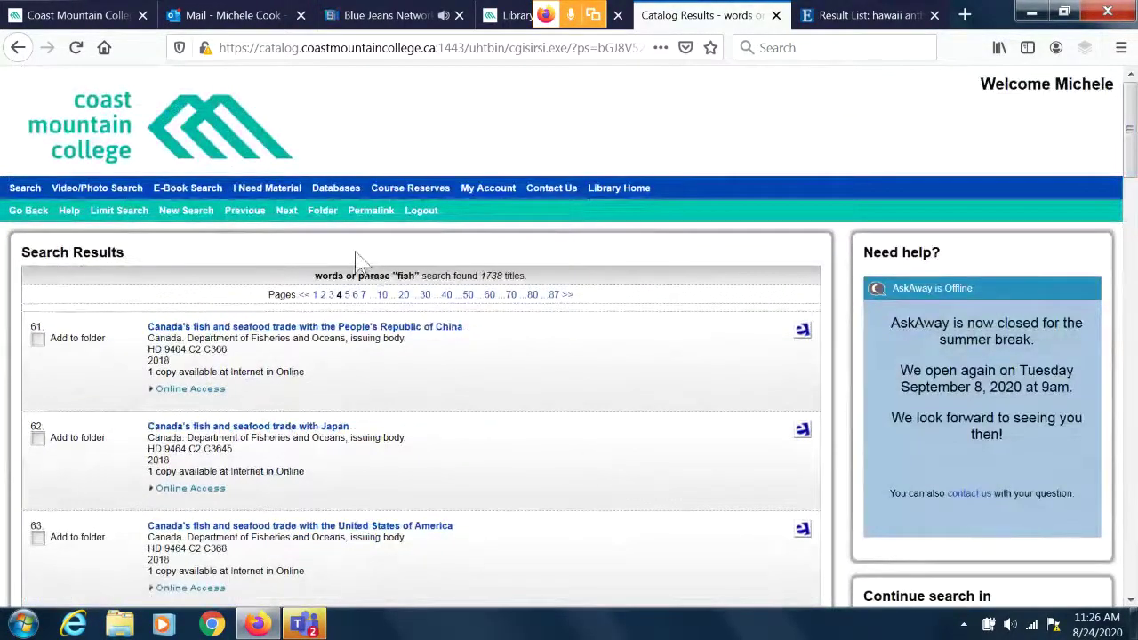
Refine the search to 'fish and smithers' and scroll its 77 matching titles.
{"action": "left_click", "coordinate": [121, 216]}
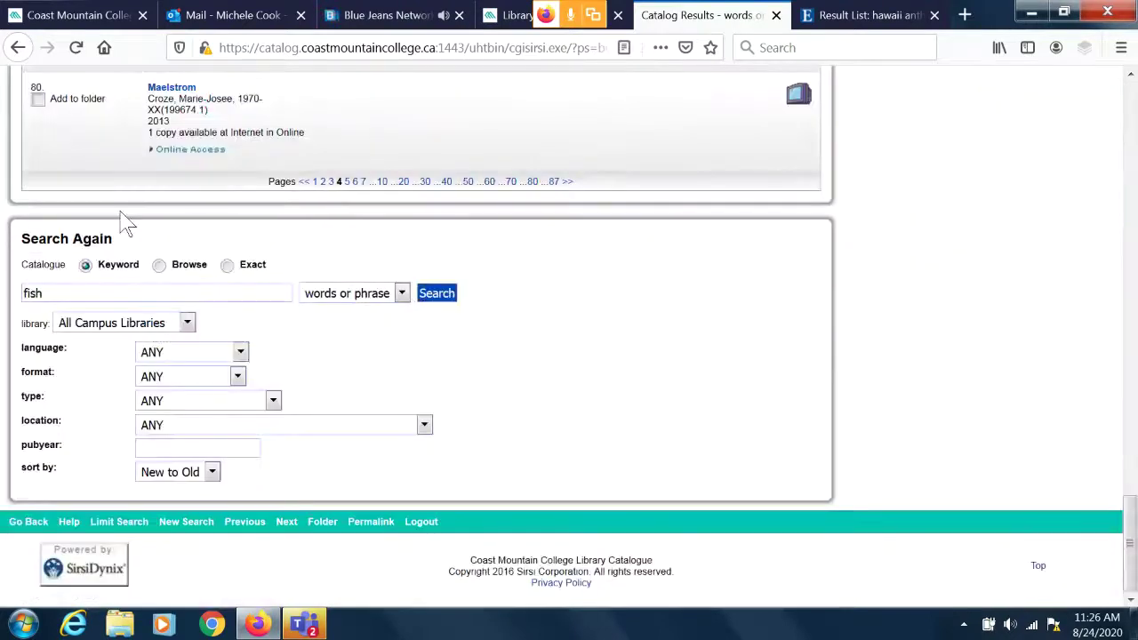
{"action": "left_click", "coordinate": [107, 292]}
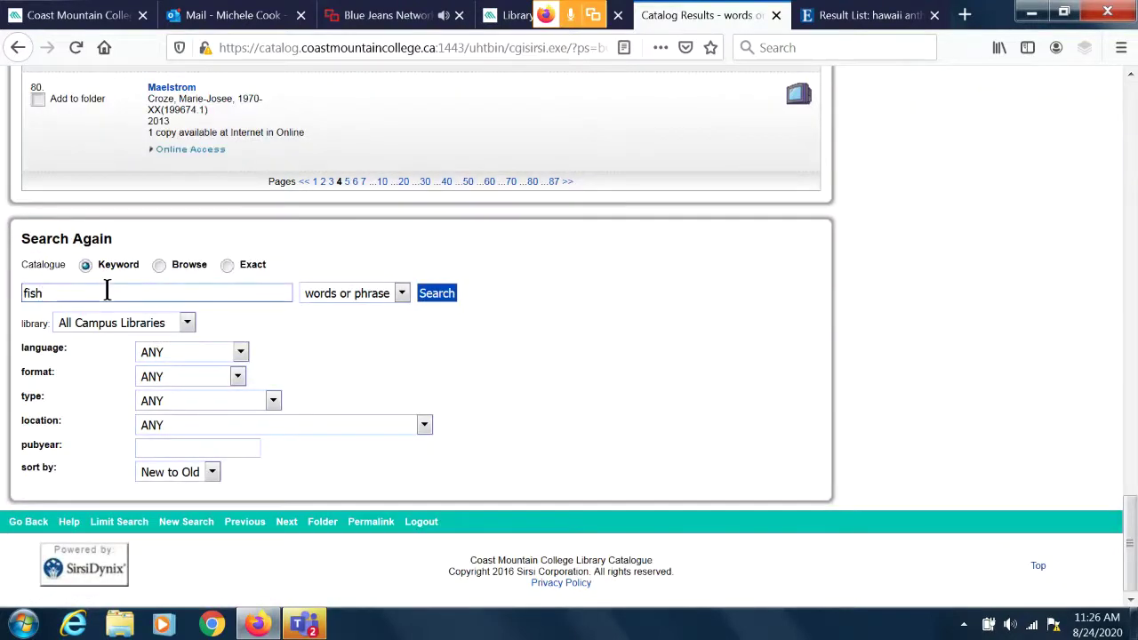
{"action": "left_click", "coordinate": [107, 292]}
{"action": "type", "text": "and smithers"}
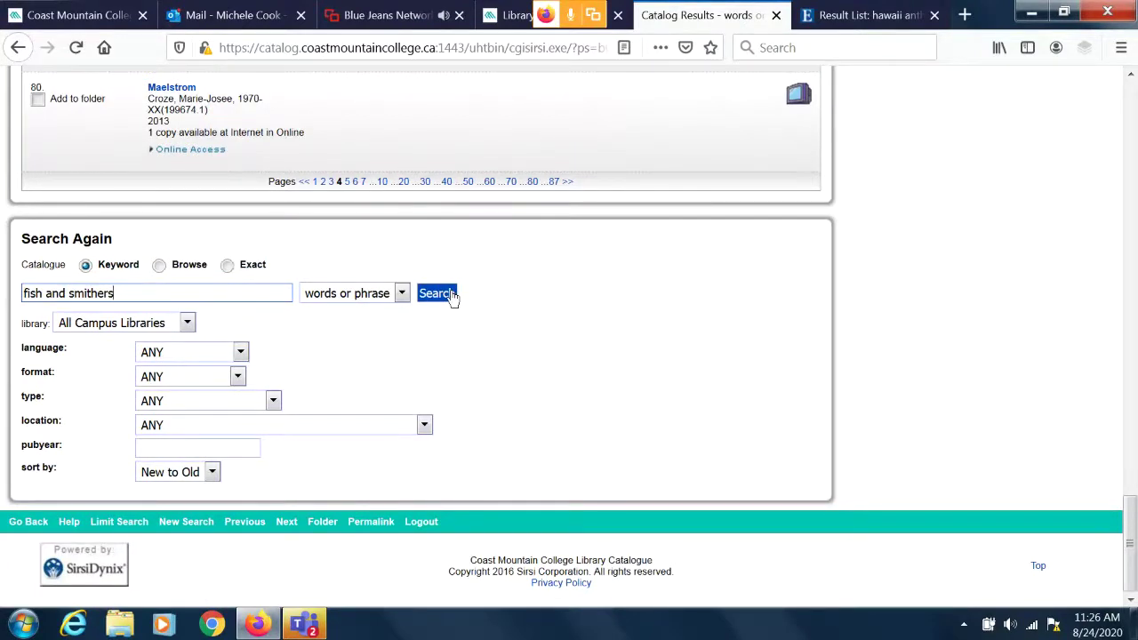
{"action": "left_click", "coordinate": [452, 297]}
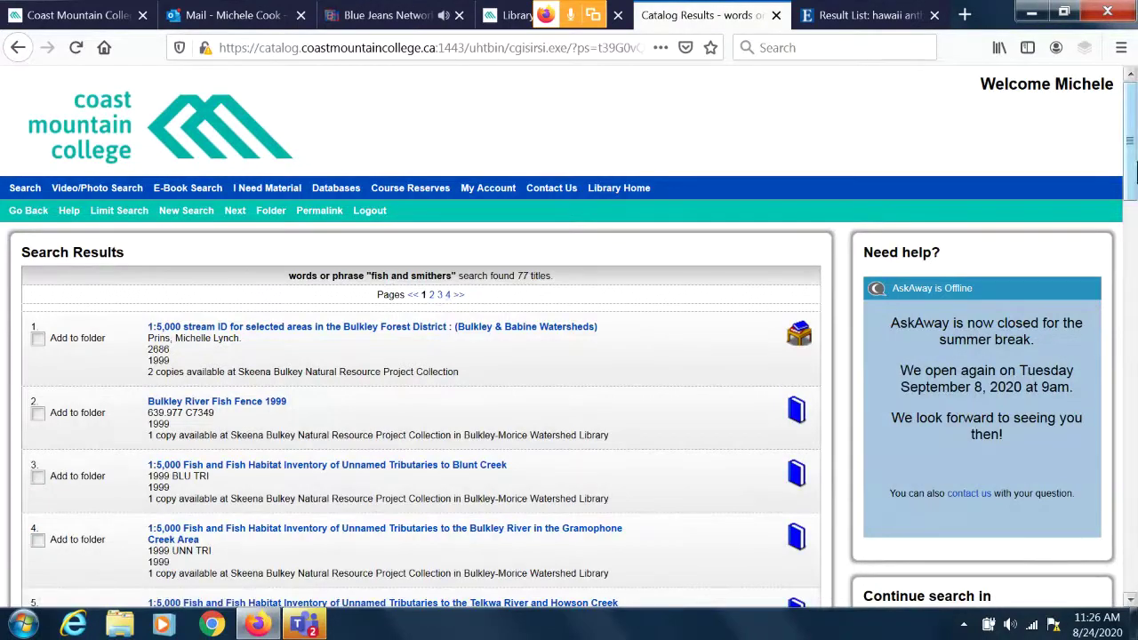
{"action": "left_click_drag", "start_coordinate": [1131, 169], "coordinate": [1134, 249]}
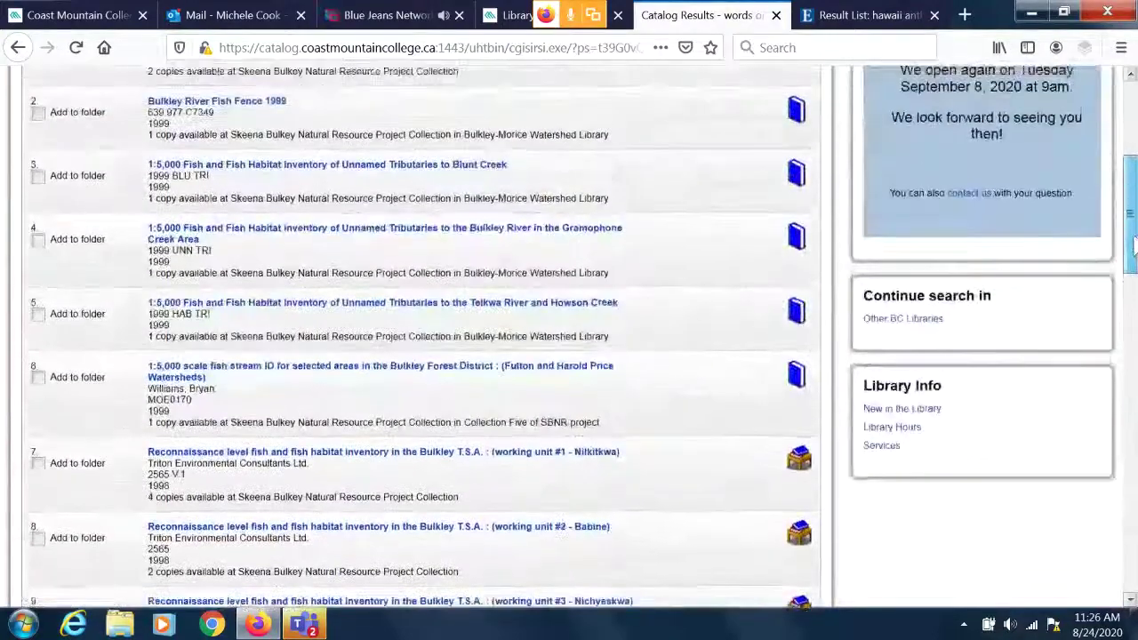
Open the 'Bulkley River Fish Fence 1999' record, call number 639.977 C7349.
{"action": "left_click", "coordinate": [221, 105]}
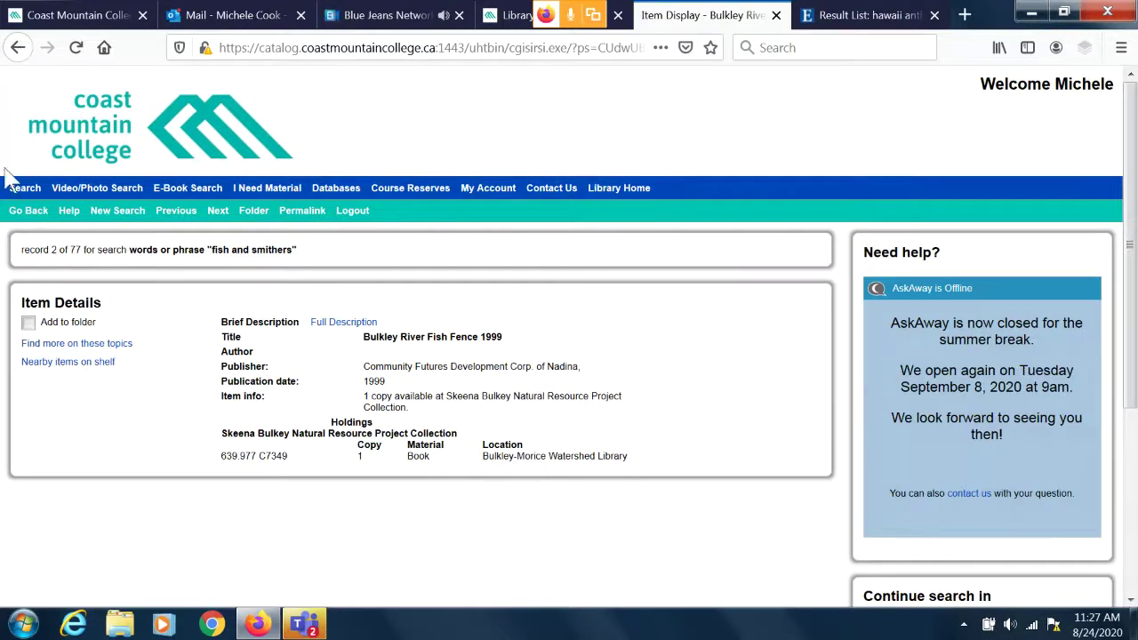
Run a new keyword search for 'terrace' from the quick search page.
{"action": "left_click", "coordinate": [25, 190]}
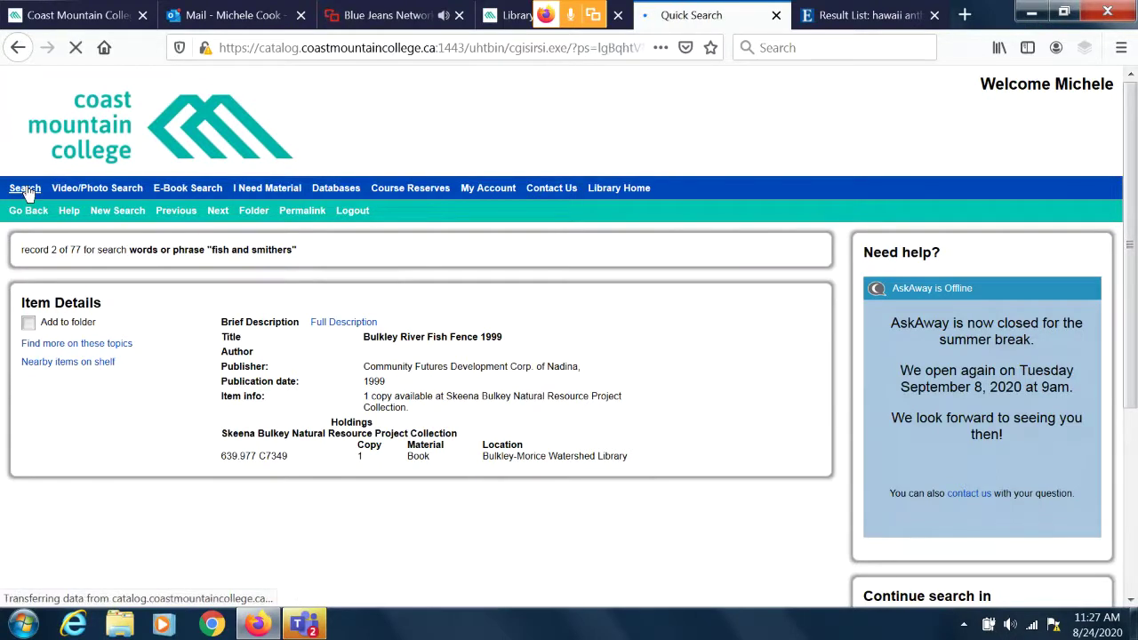
{"action": "left_click", "coordinate": [77, 305]}
{"action": "type", "text": "terrace"}
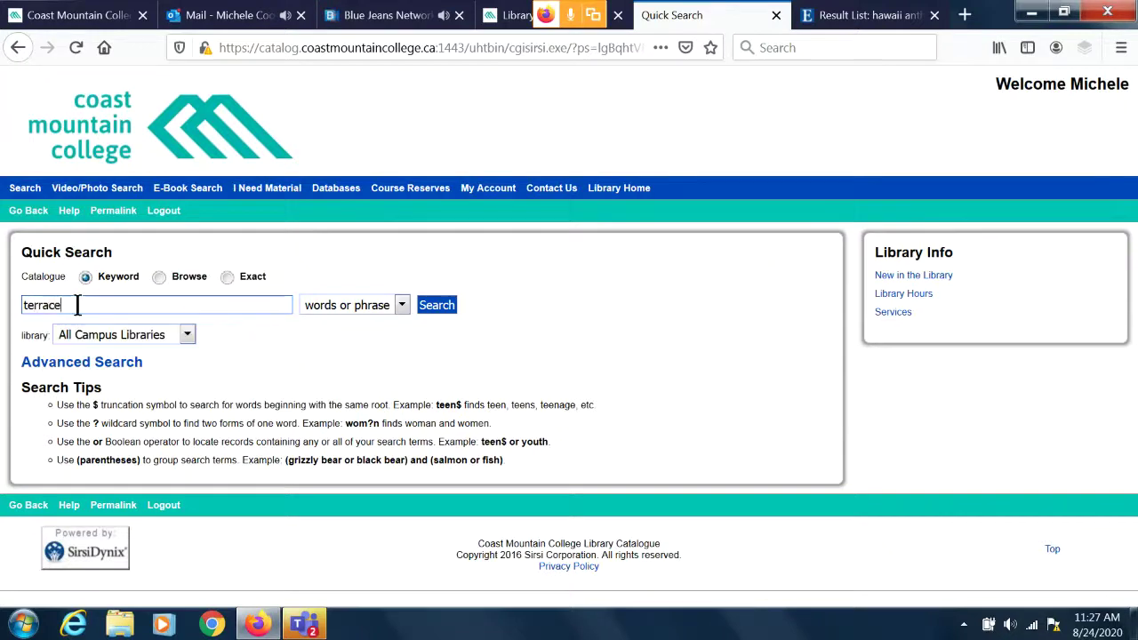
{"action": "left_click", "coordinate": [437, 307]}
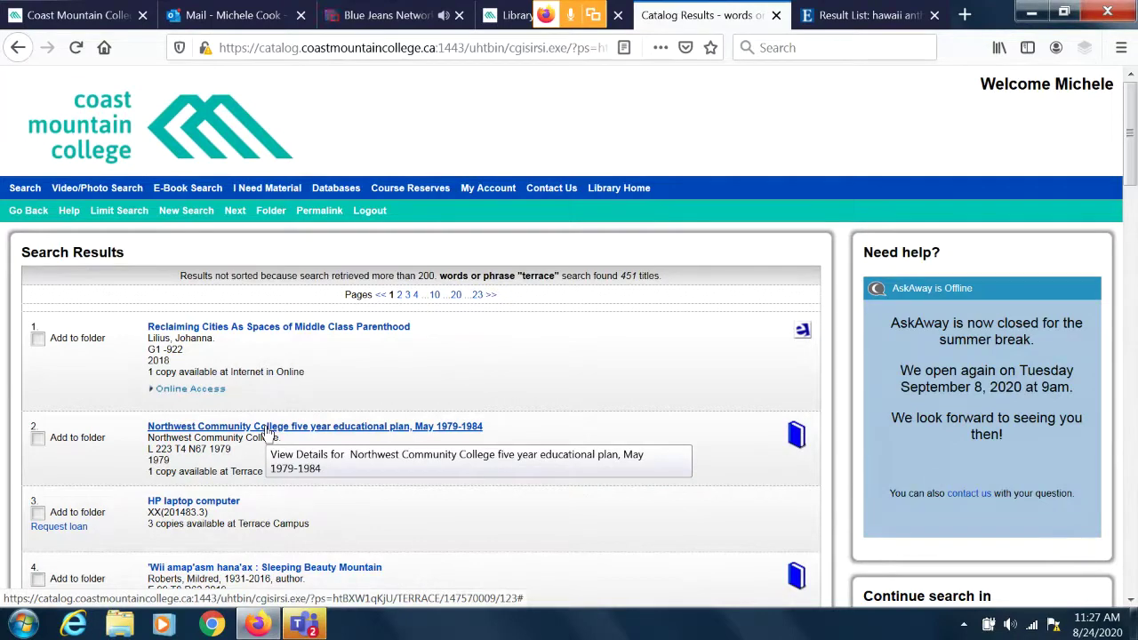
View the Northwest Community College educational plan record, then return to the 451 results.
{"action": "left_click", "coordinate": [268, 426]}
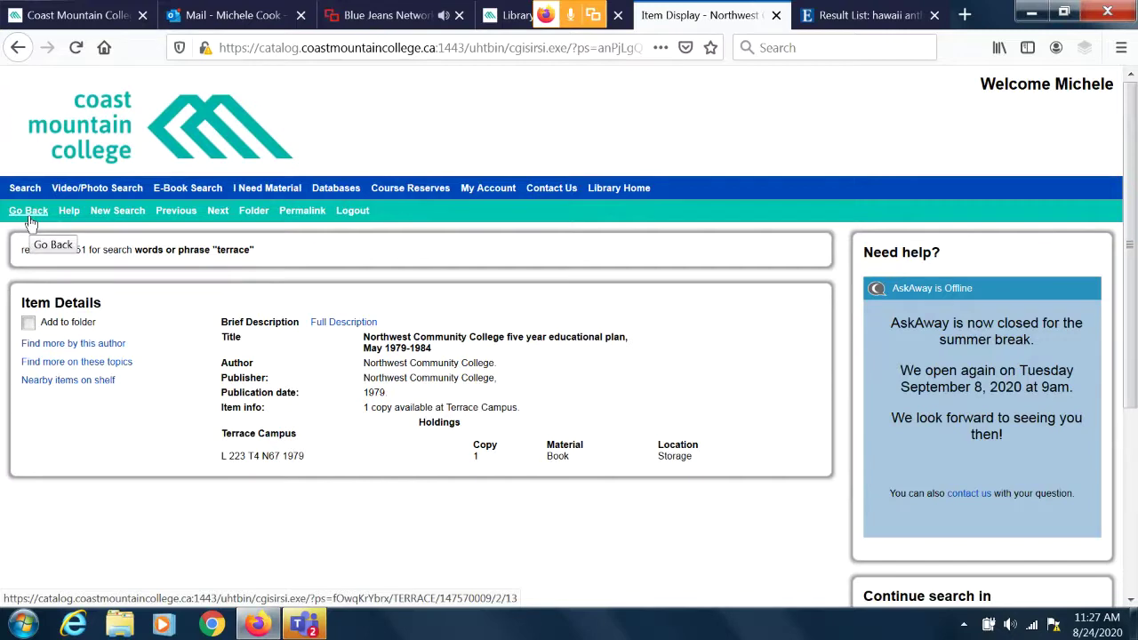
{"action": "left_click", "coordinate": [30, 223]}
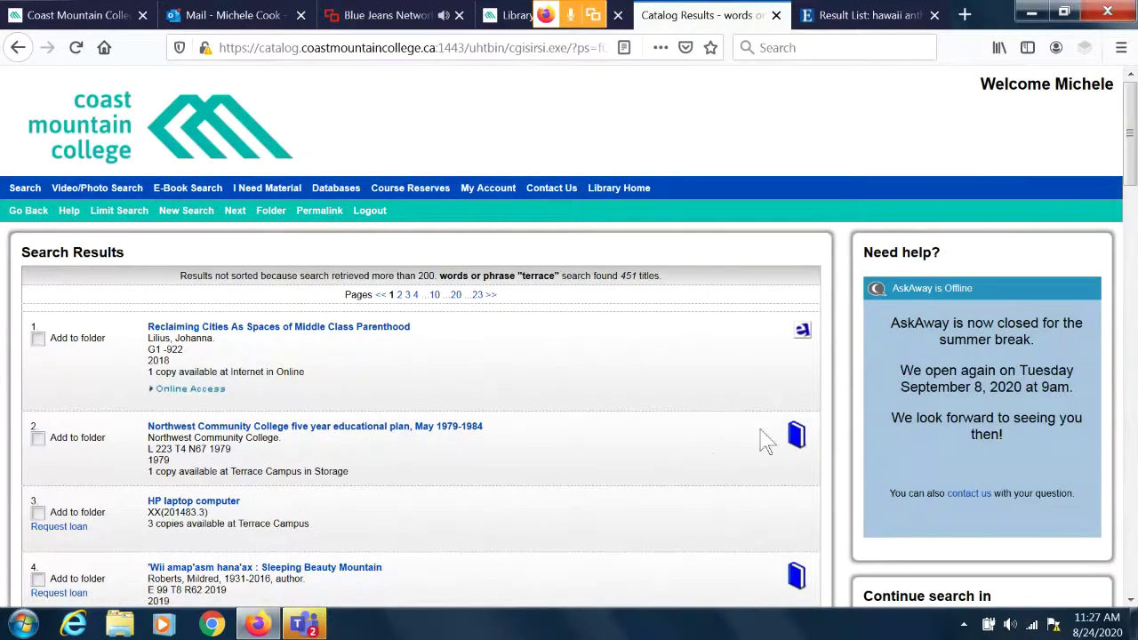
{"action": "left_click_drag", "start_coordinate": [1130, 133], "coordinate": [1132, 217]}
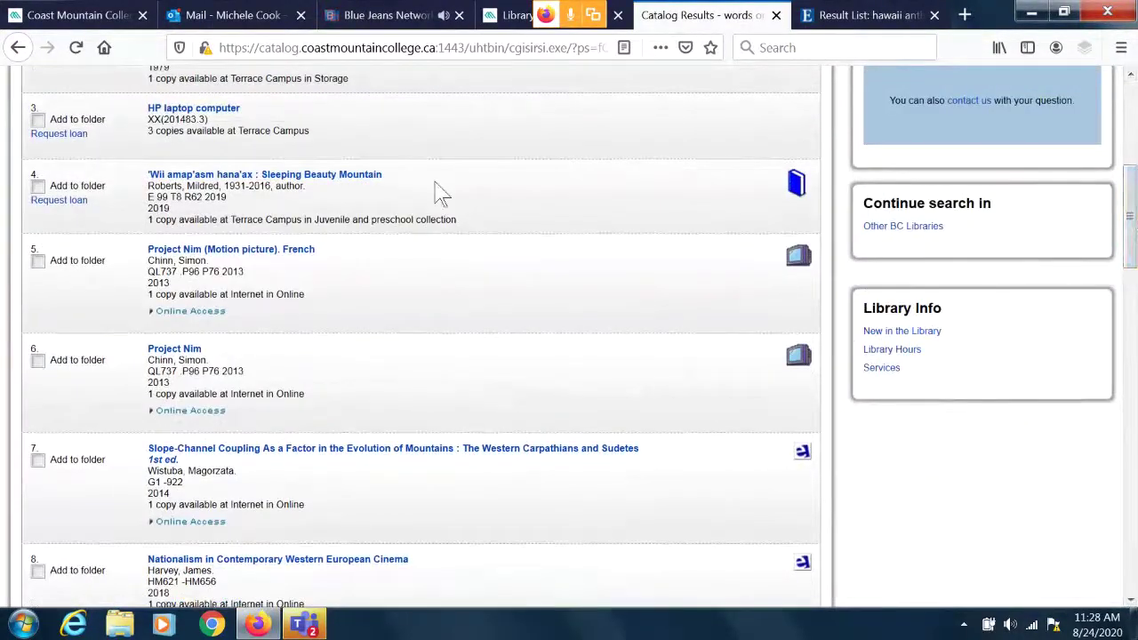
Request a loan of 'Wii amap'asm hana'ax : Sleeping Beauty Mountain' for Terrace Campus pickup.
{"action": "left_click", "coordinate": [255, 181]}
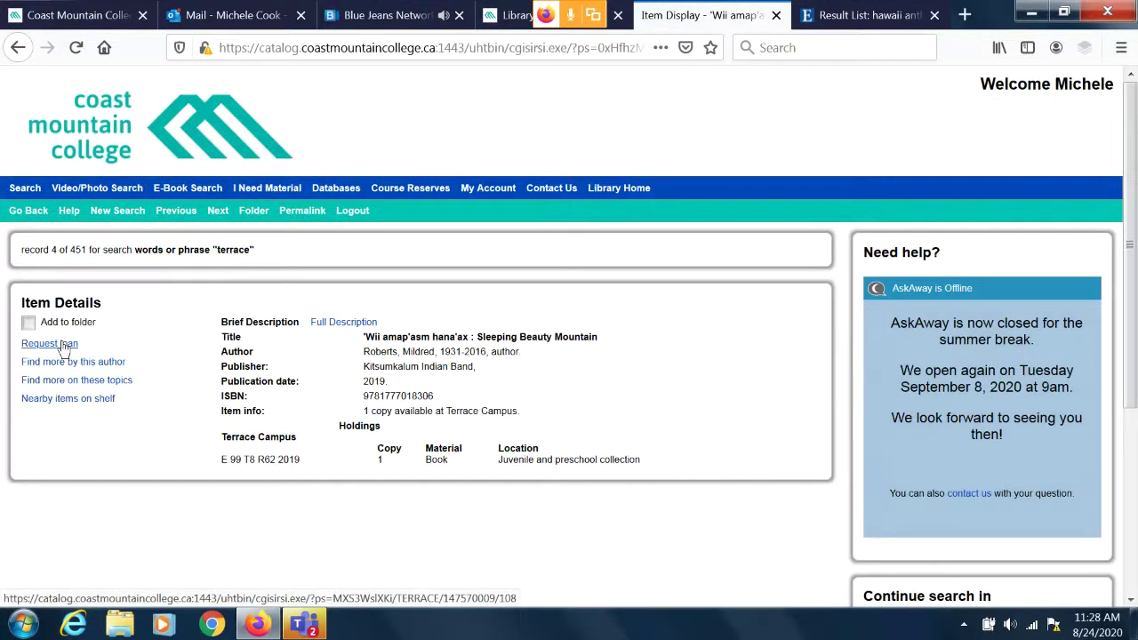
{"action": "left_click", "coordinate": [64, 345]}
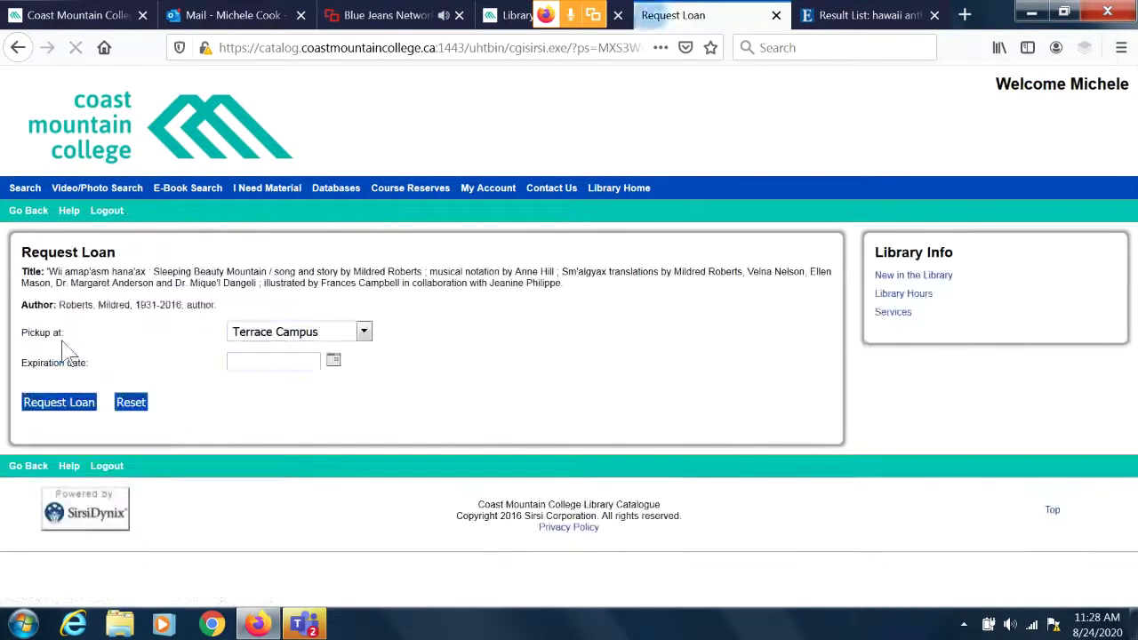
{"action": "left_click", "coordinate": [364, 333]}
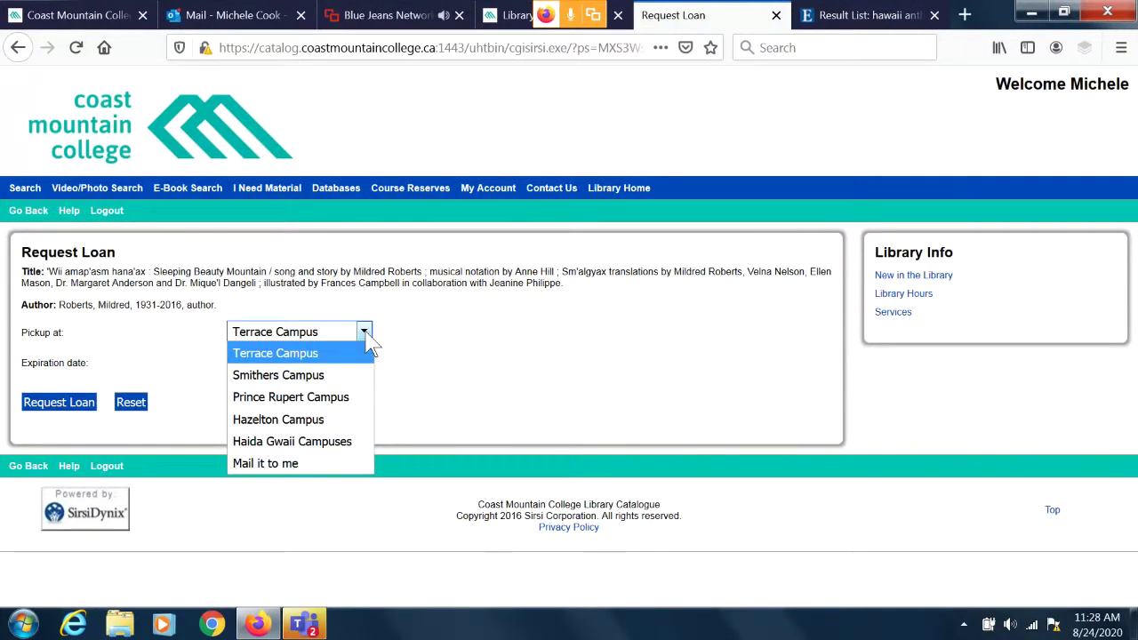
{"action": "left_click", "coordinate": [338, 353]}
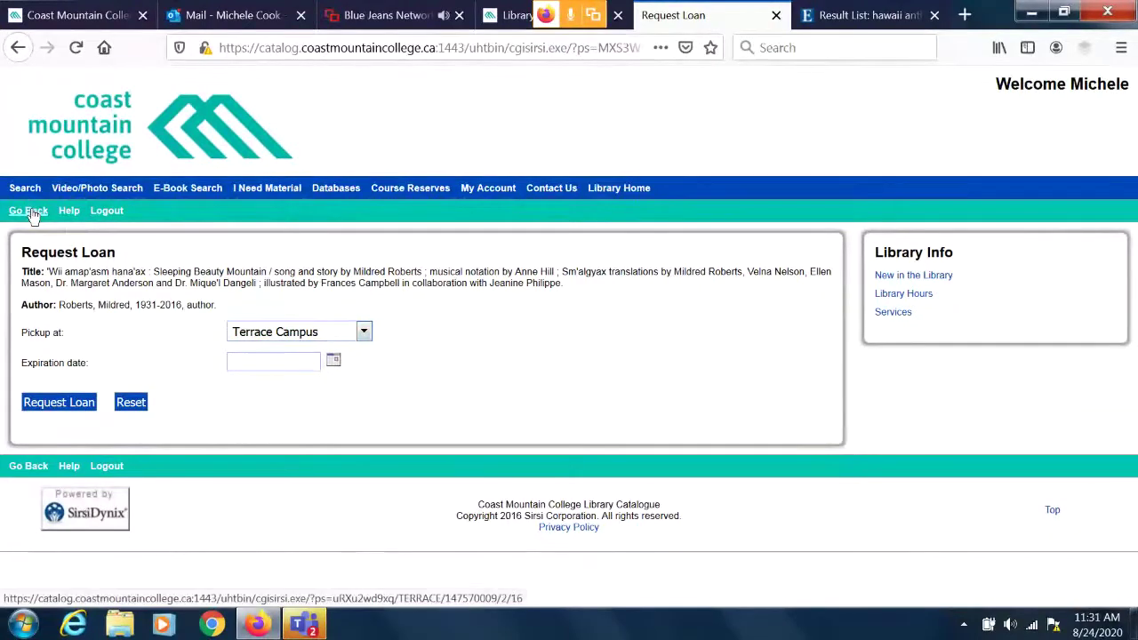
Leave the loan request and switch back to the college Library page.
{"action": "left_click", "coordinate": [32, 216]}
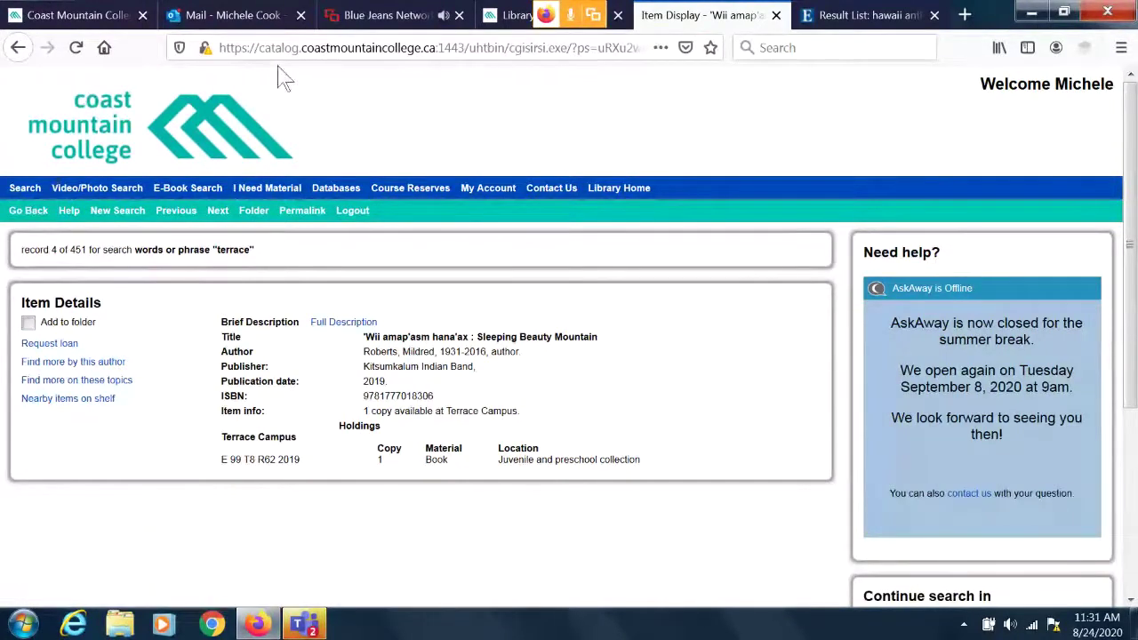
{"action": "left_click", "coordinate": [516, 15]}
{"action": "mouse_move", "coordinate": [583, 236]}
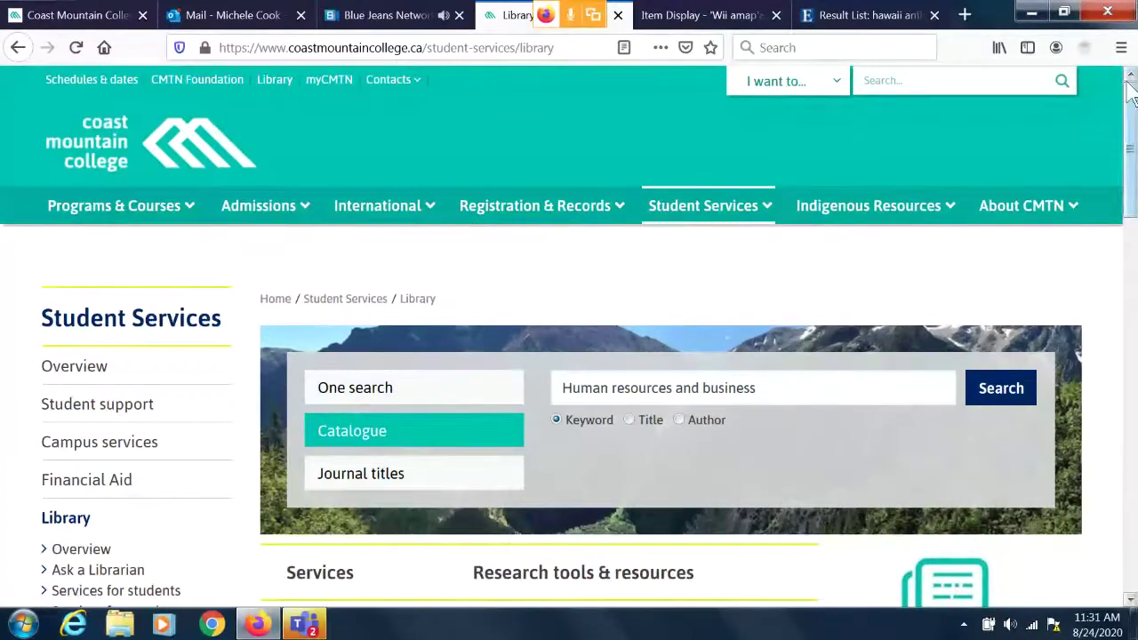
Scroll down the Library page to reach the LibGuides A-Z Databases list.
{"action": "left_click_drag", "start_coordinate": [1133, 100], "coordinate": [1132, 176]}
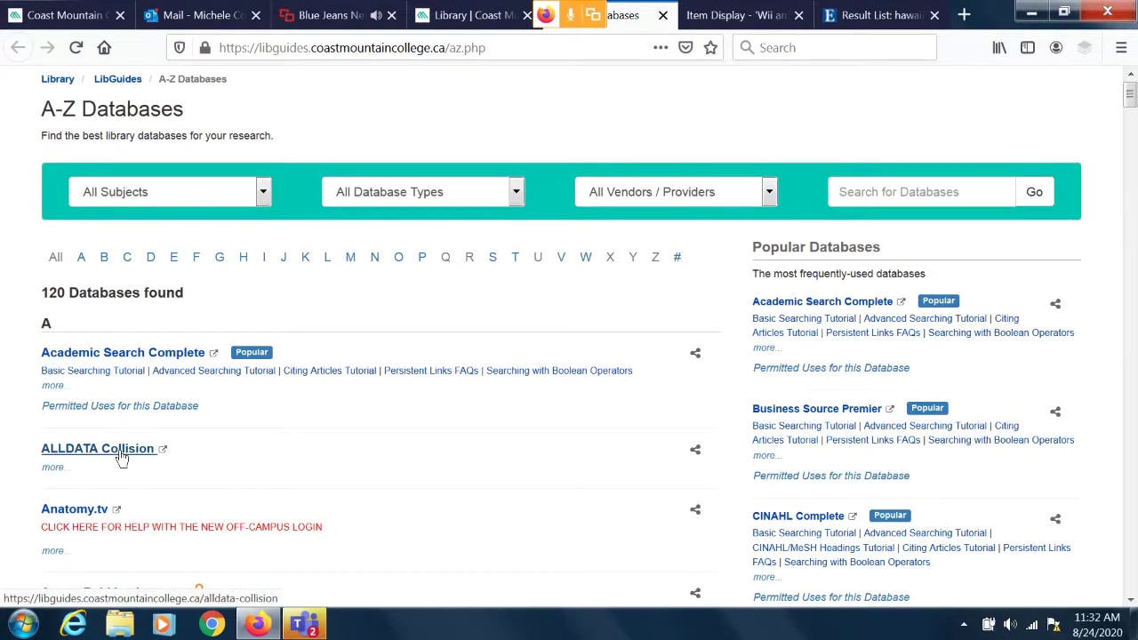
Expand the full descriptions of the ALLDATA Collision and Aurora databases.
{"action": "left_click", "coordinate": [48, 469]}
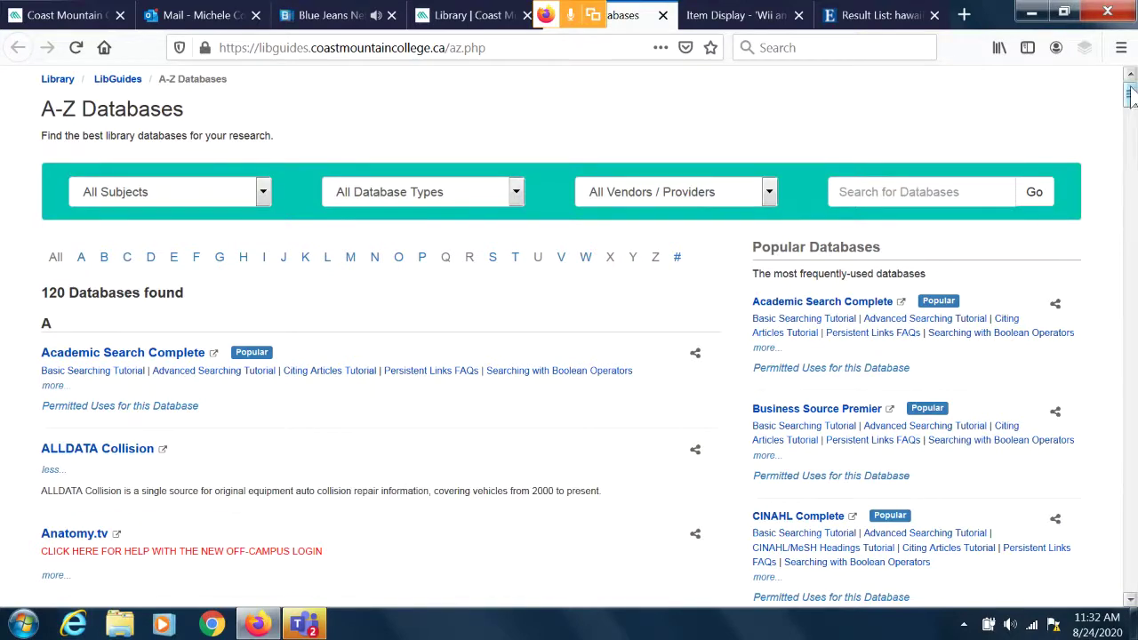
{"action": "scroll", "coordinate": [1131, 96], "scroll_direction": "down", "scroll_amount": 3}
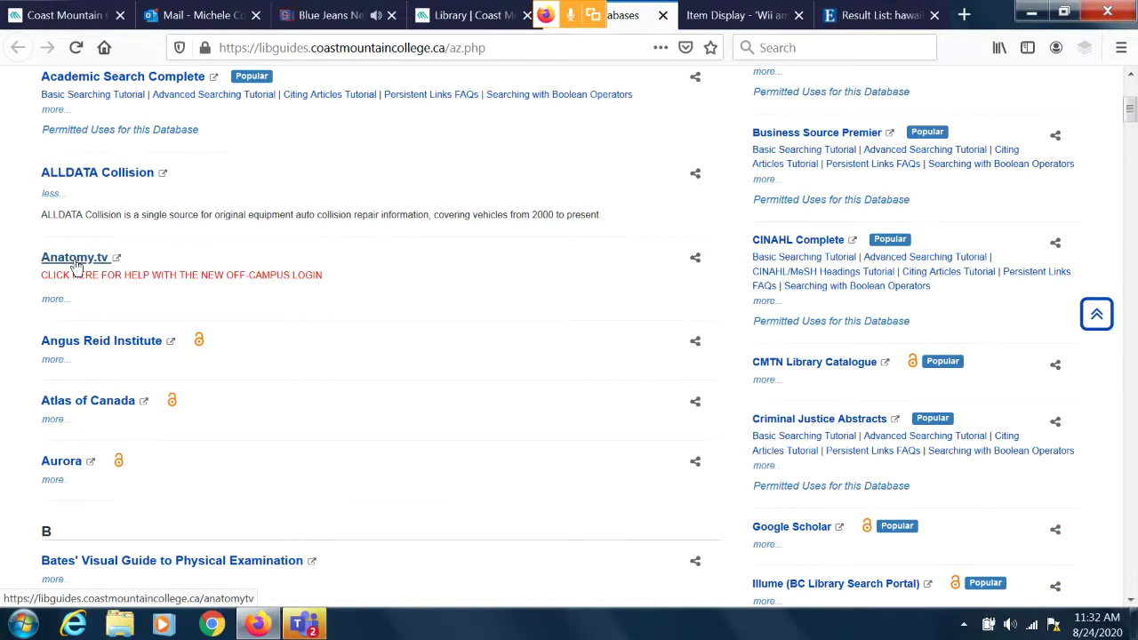
{"action": "left_click", "coordinate": [53, 482]}
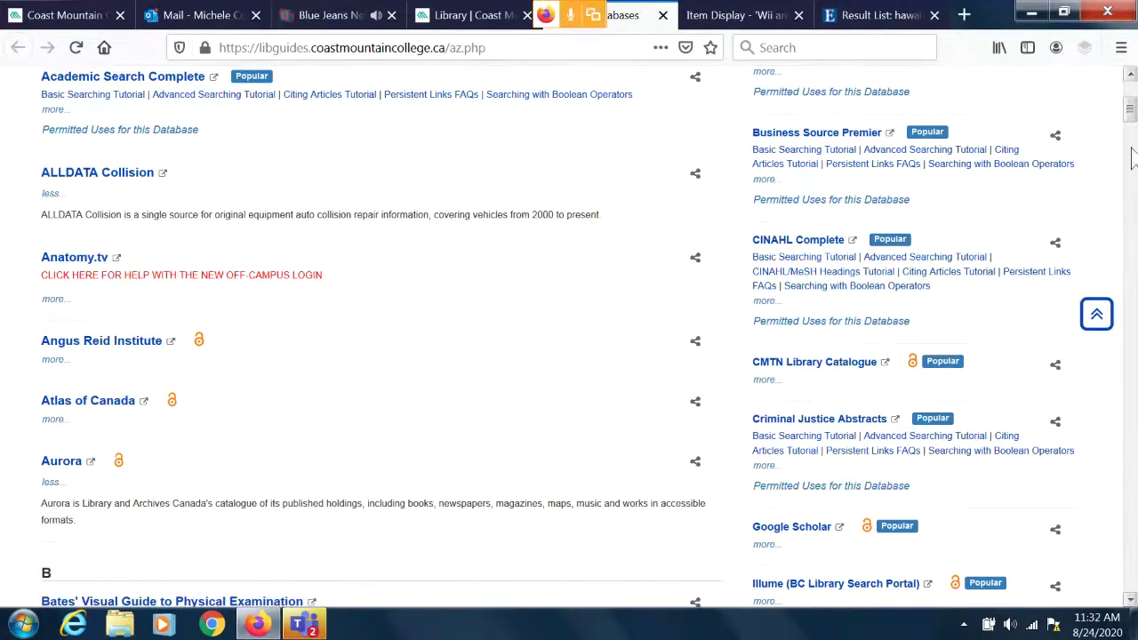
Scroll down the A-Z Databases list until Criterion-on-Demand is visible.
{"action": "left_click_drag", "start_coordinate": [1131, 109], "coordinate": [1132, 130]}
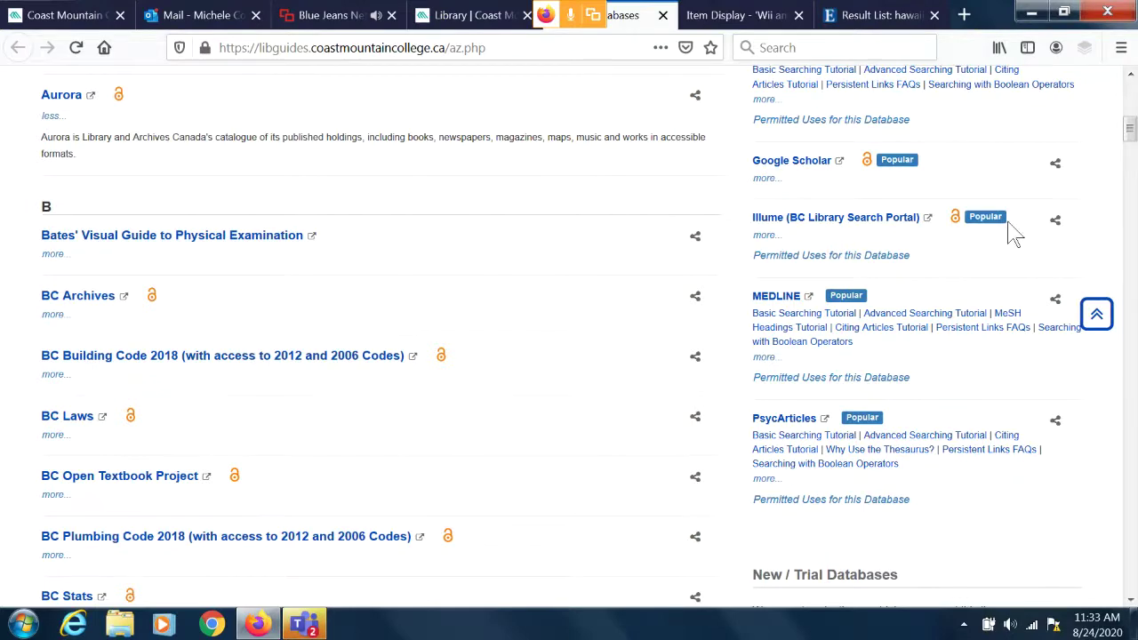
{"action": "scroll", "coordinate": [1129, 131], "scroll_direction": "down", "scroll_amount": 4}
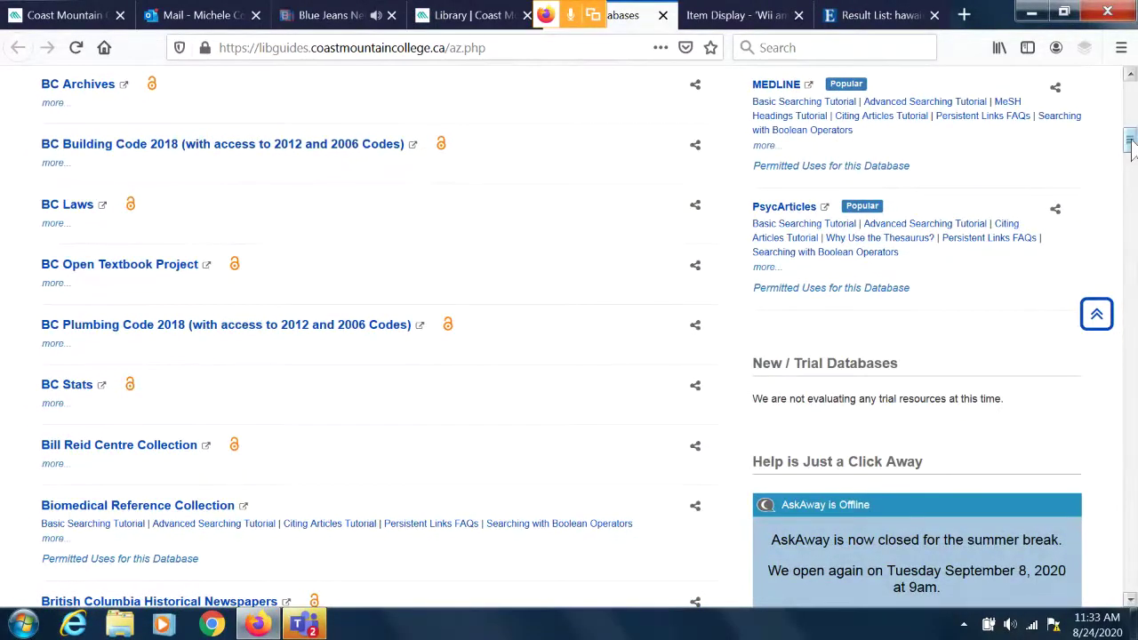
{"action": "left_click_drag", "start_coordinate": [1131, 142], "coordinate": [1131, 167]}
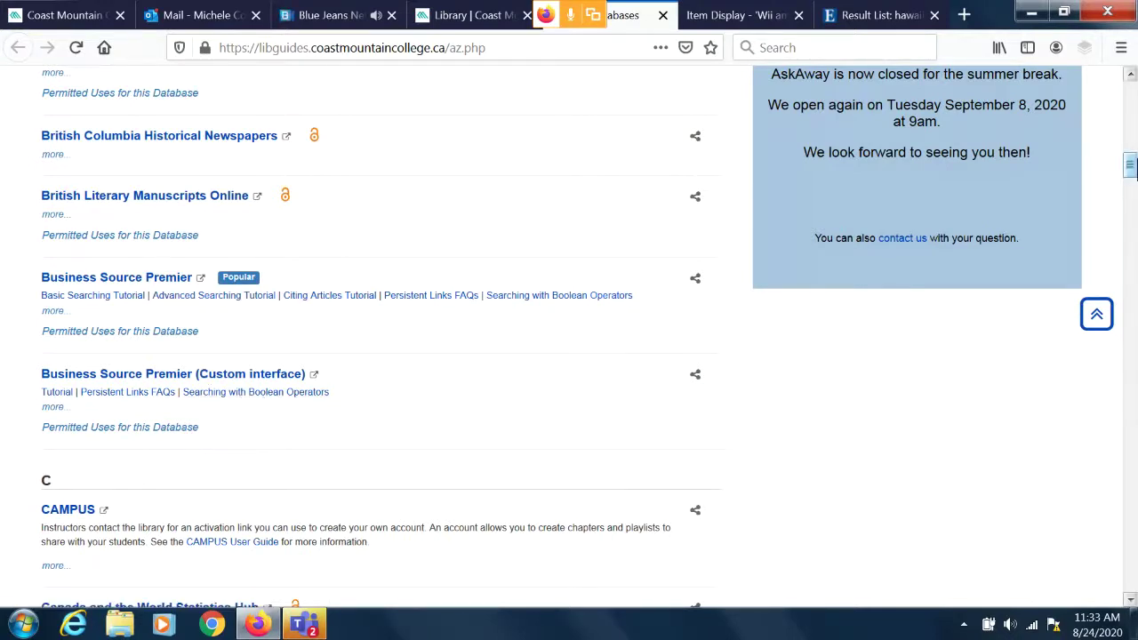
{"action": "left_click_drag", "start_coordinate": [1131, 165], "coordinate": [1131, 179]}
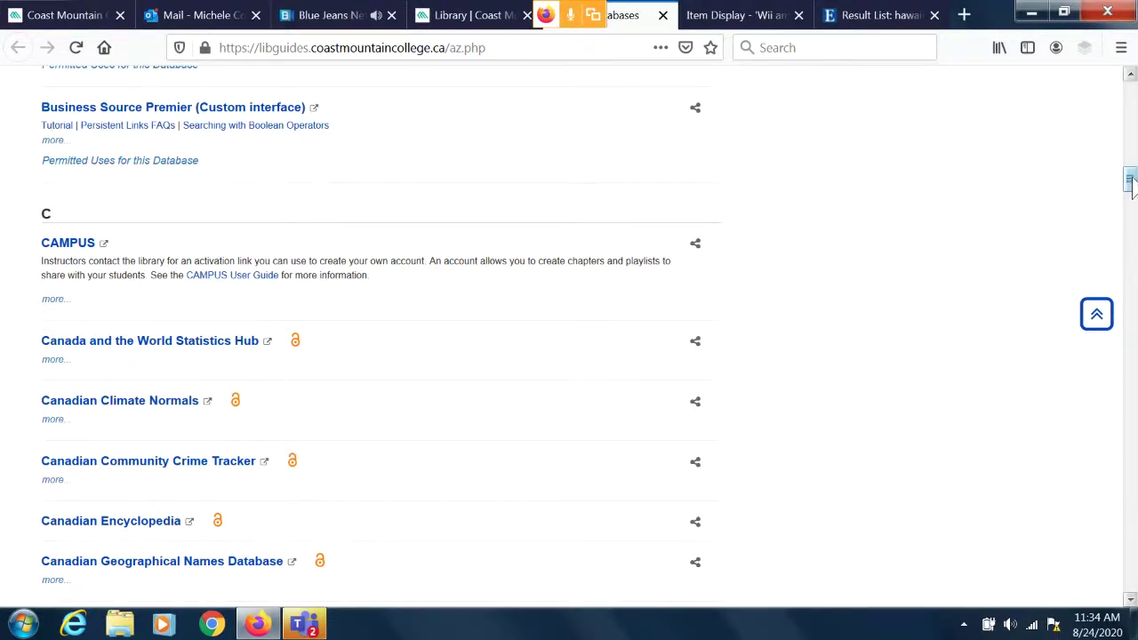
{"action": "left_click_drag", "start_coordinate": [1130, 183], "coordinate": [1131, 253]}
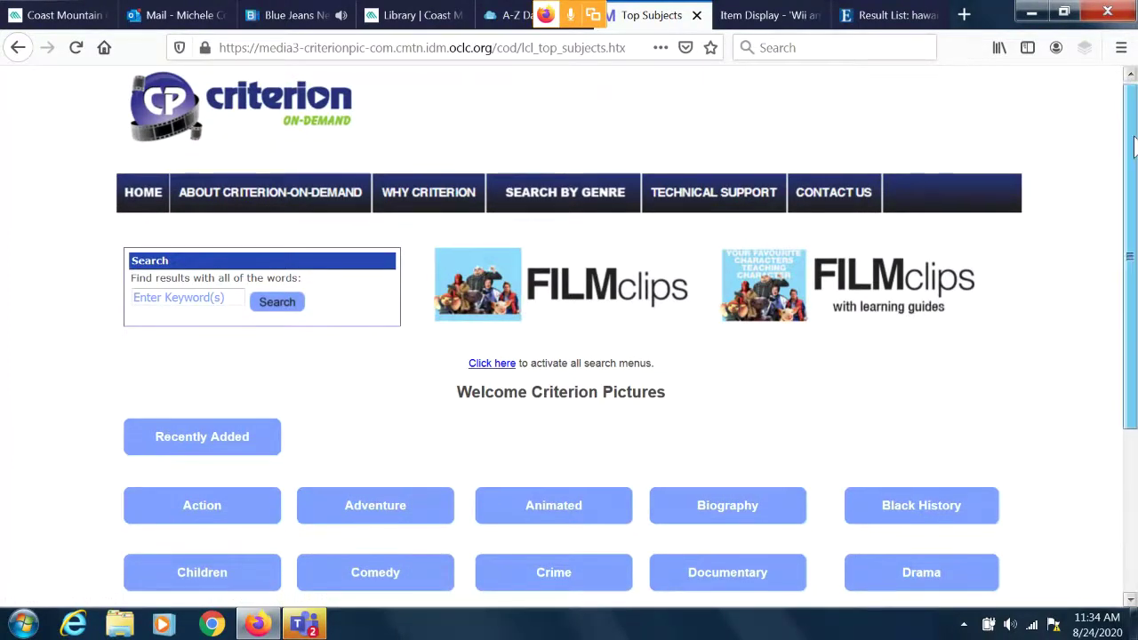
Scroll Criterion On Demand's welcome page to show the genre categories from Action to Western.
{"action": "left_click_drag", "start_coordinate": [1134, 147], "coordinate": [1133, 282]}
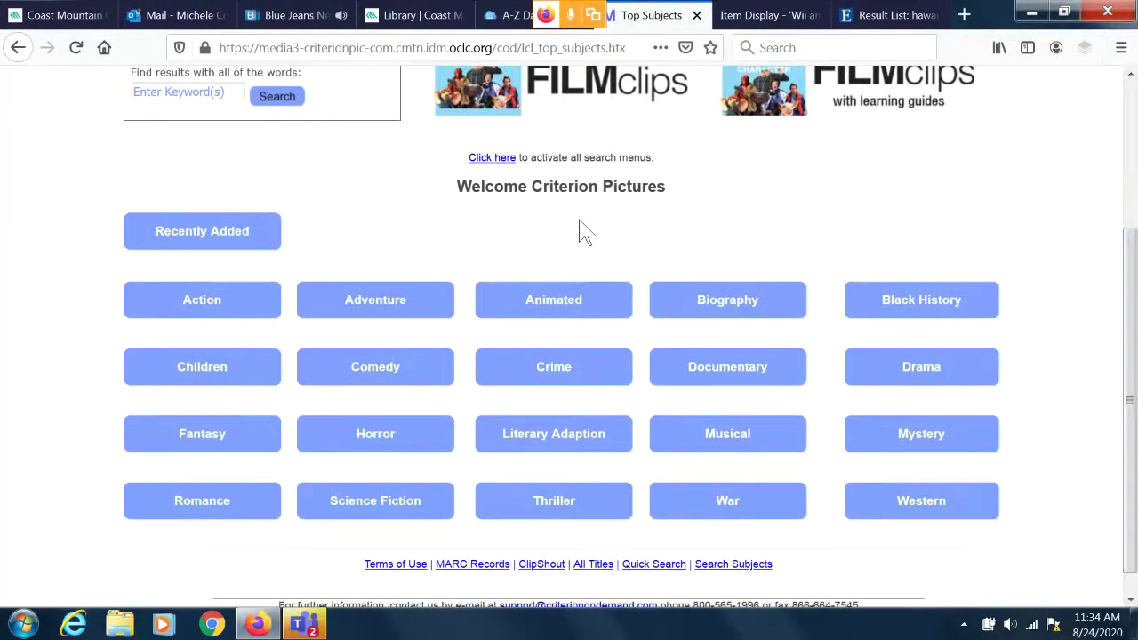
{"action": "left_click", "coordinate": [353, 368]}
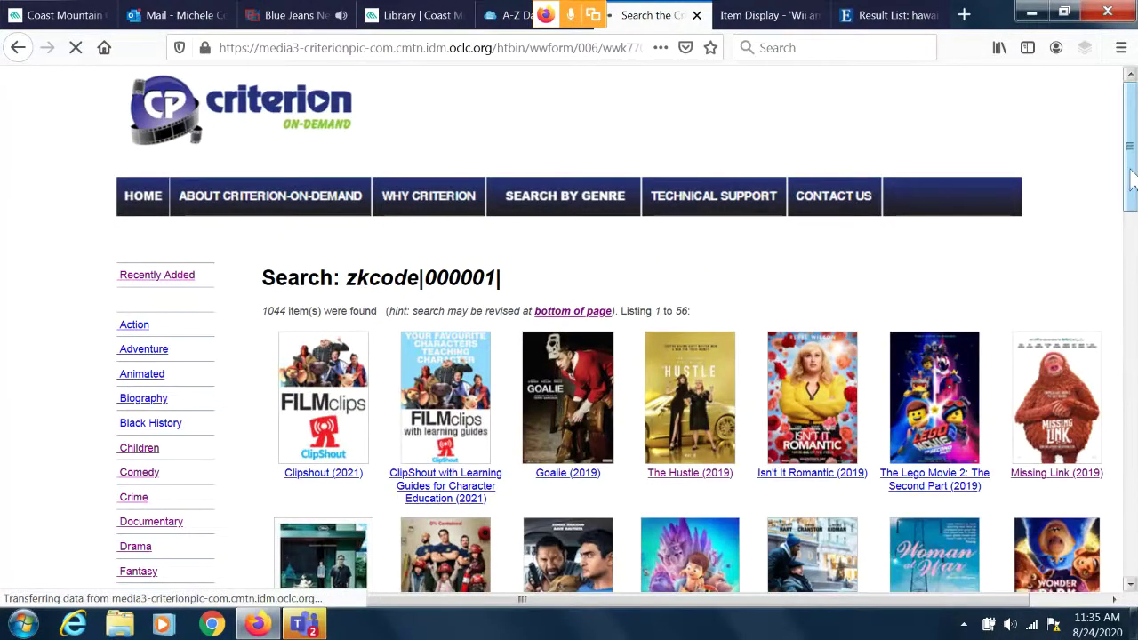
{"action": "scroll", "coordinate": [1132, 180], "scroll_direction": "down", "scroll_amount": 1}
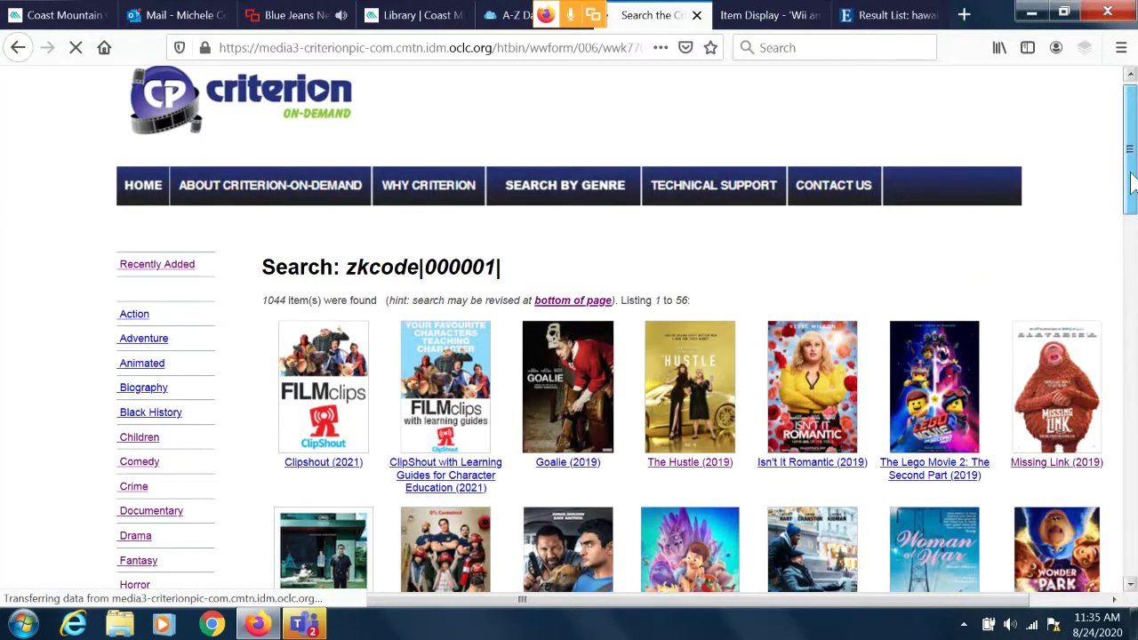
{"action": "scroll", "coordinate": [1130, 182], "scroll_direction": "down", "scroll_amount": 2}
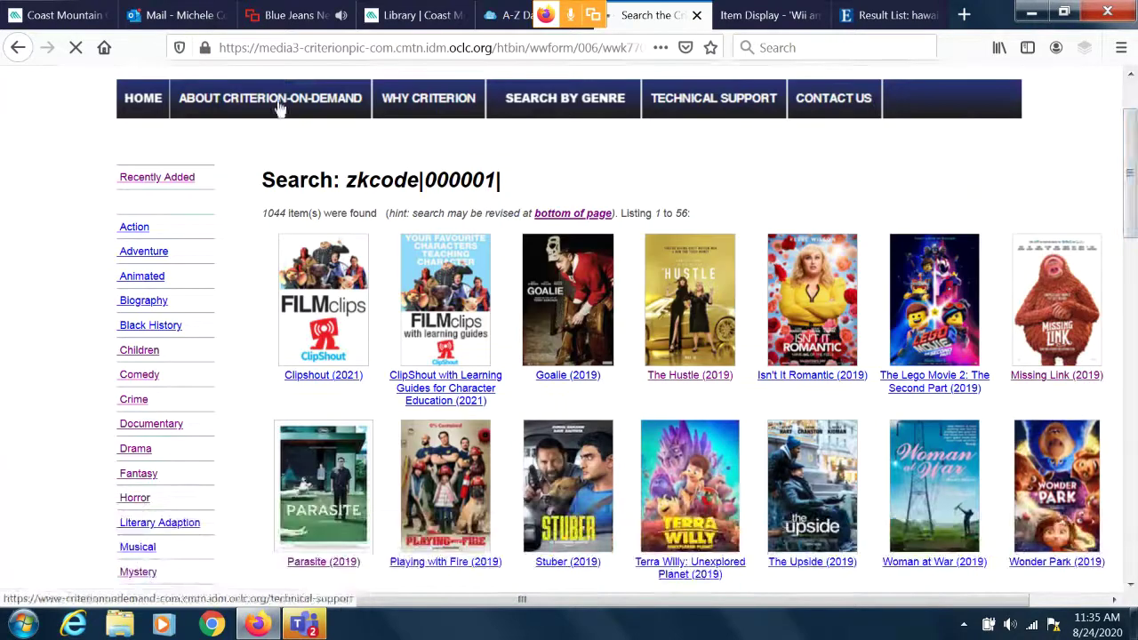
{"action": "left_click", "coordinate": [16, 50]}
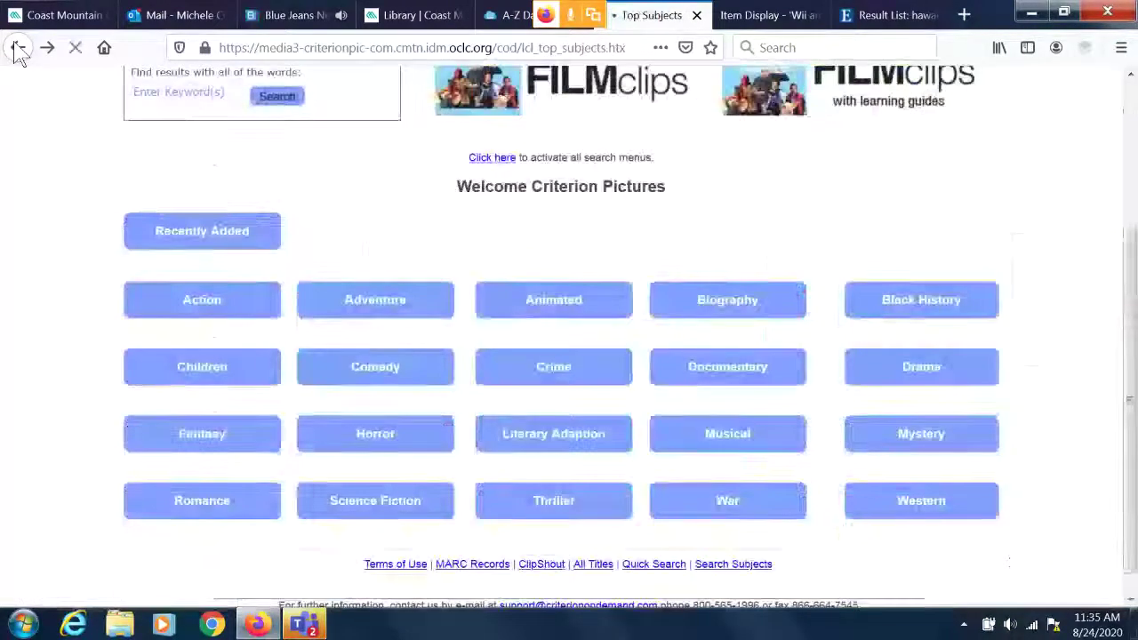
{"action": "left_click", "coordinate": [18, 50]}
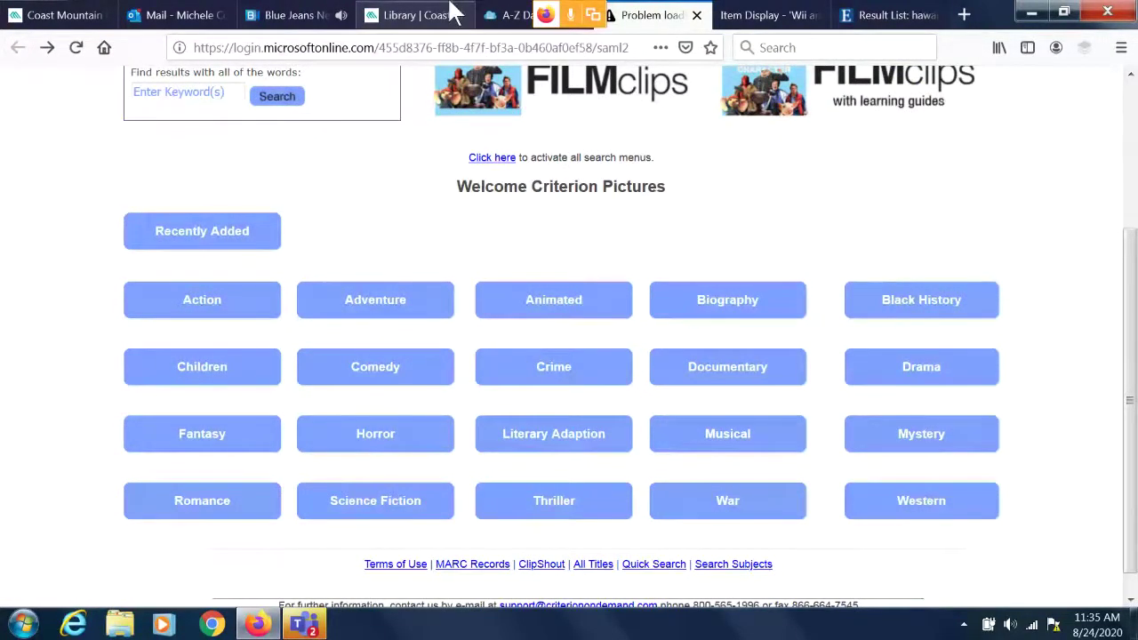
Return to the A-Z Databases list and scroll down through its 120 databases.
{"action": "left_click", "coordinate": [504, 16]}
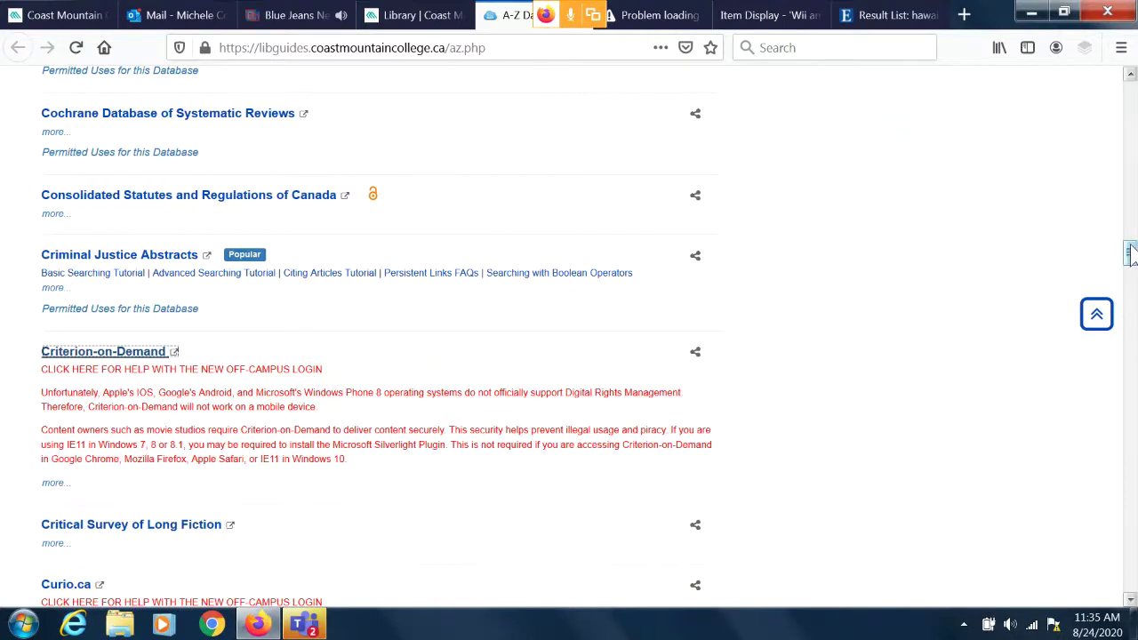
{"action": "left_click_drag", "start_coordinate": [1131, 254], "coordinate": [1131, 304]}
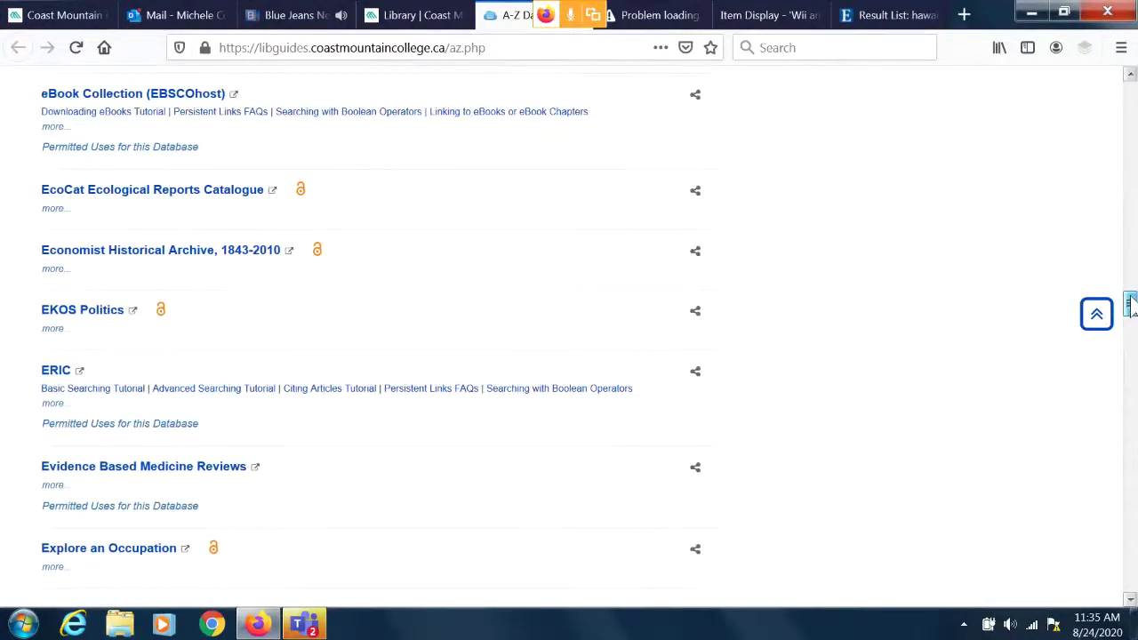
{"action": "left_click_drag", "start_coordinate": [1131, 304], "coordinate": [1131, 333]}
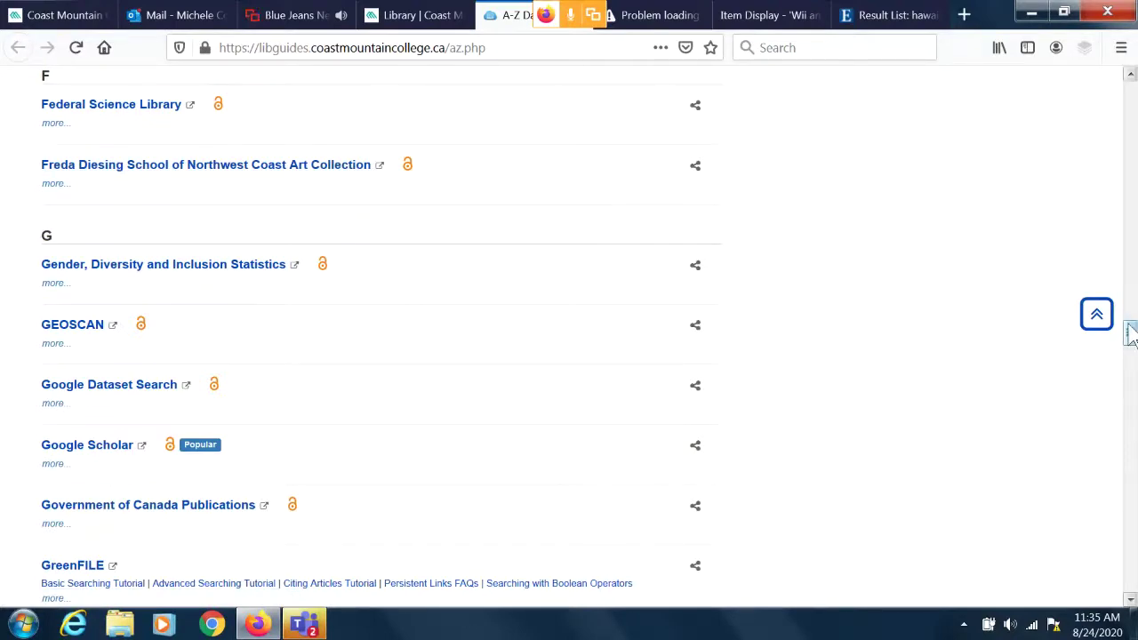
{"action": "left_click_drag", "start_coordinate": [1130, 333], "coordinate": [1130, 554]}
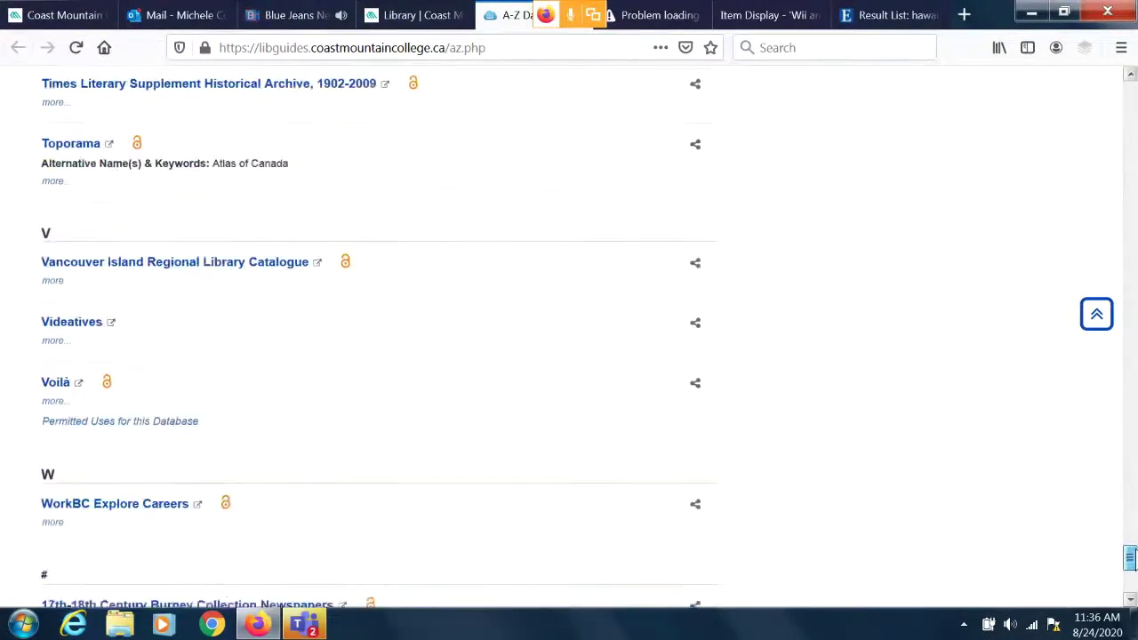
Reach the page footer, then scroll back up to Academic Search Complete at the top.
{"action": "left_click_drag", "start_coordinate": [1130, 557], "coordinate": [1130, 544]}
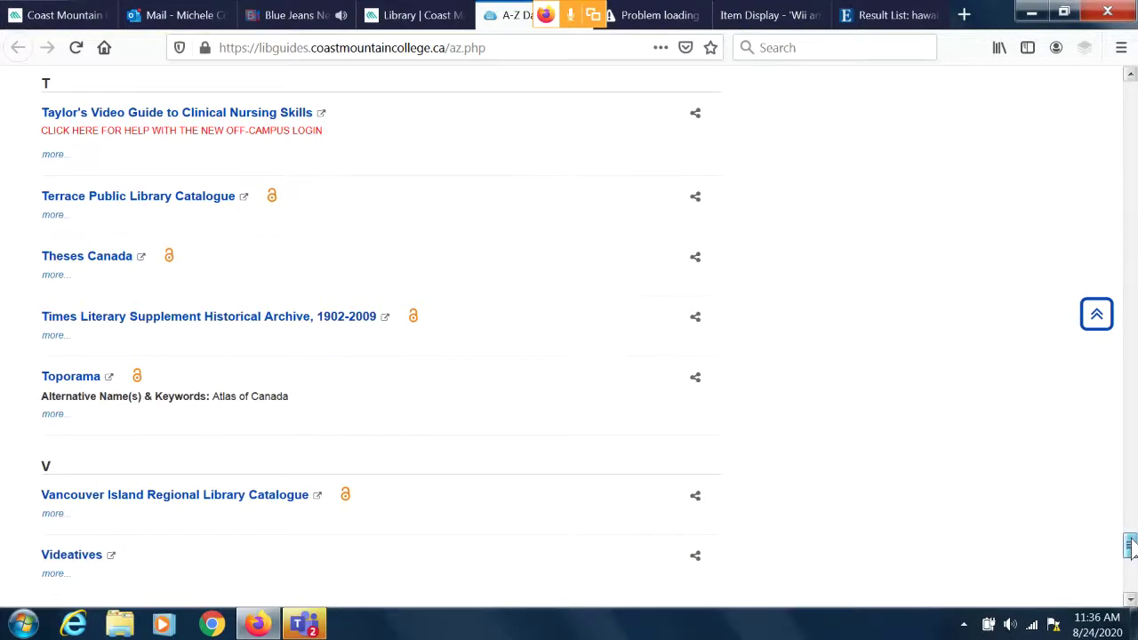
{"action": "left_click_drag", "start_coordinate": [1130, 546], "coordinate": [1131, 575]}
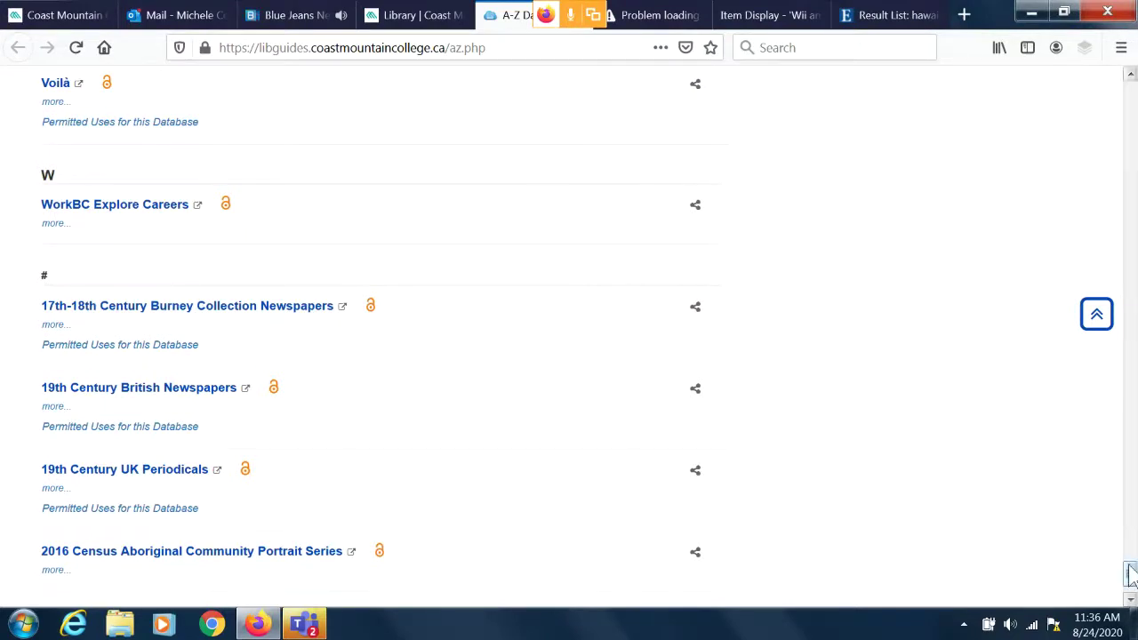
{"action": "left_click_drag", "start_coordinate": [1130, 574], "coordinate": [1131, 582]}
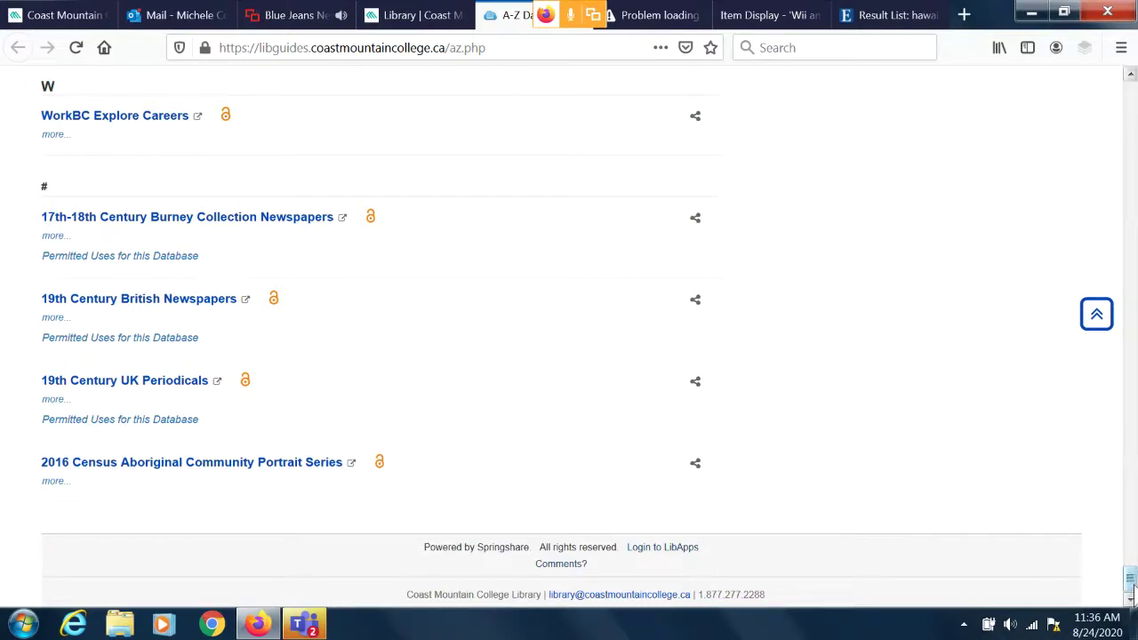
{"action": "left_click_drag", "start_coordinate": [1130, 583], "coordinate": [1131, 93]}
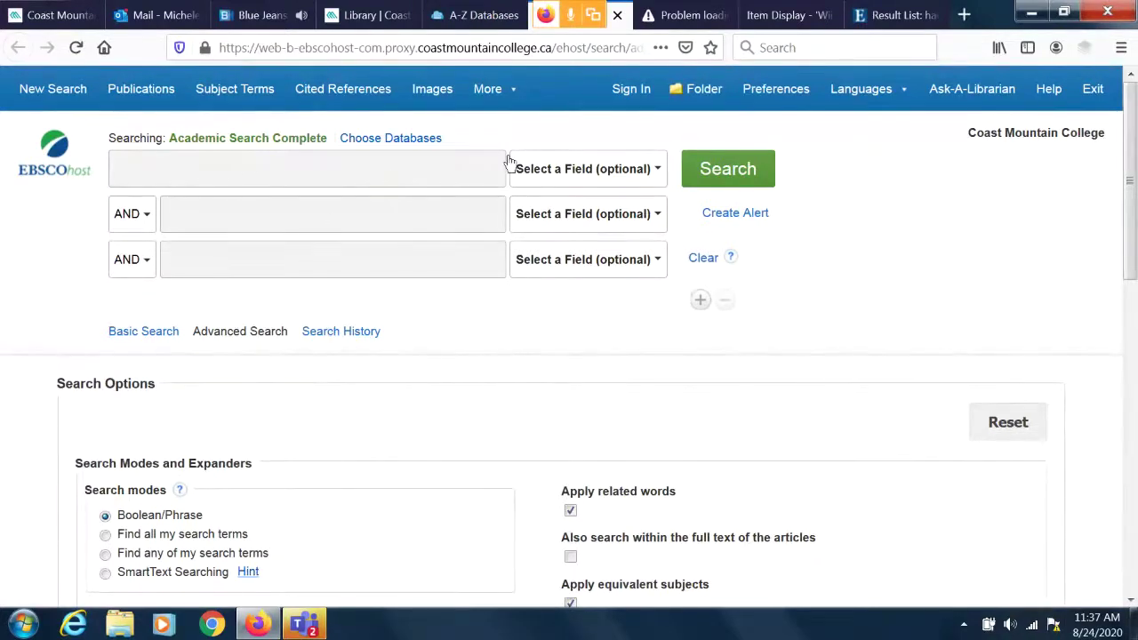
Select the first search row and check the AND/OR/NOT options for combining rows.
{"action": "left_click", "coordinate": [203, 168]}
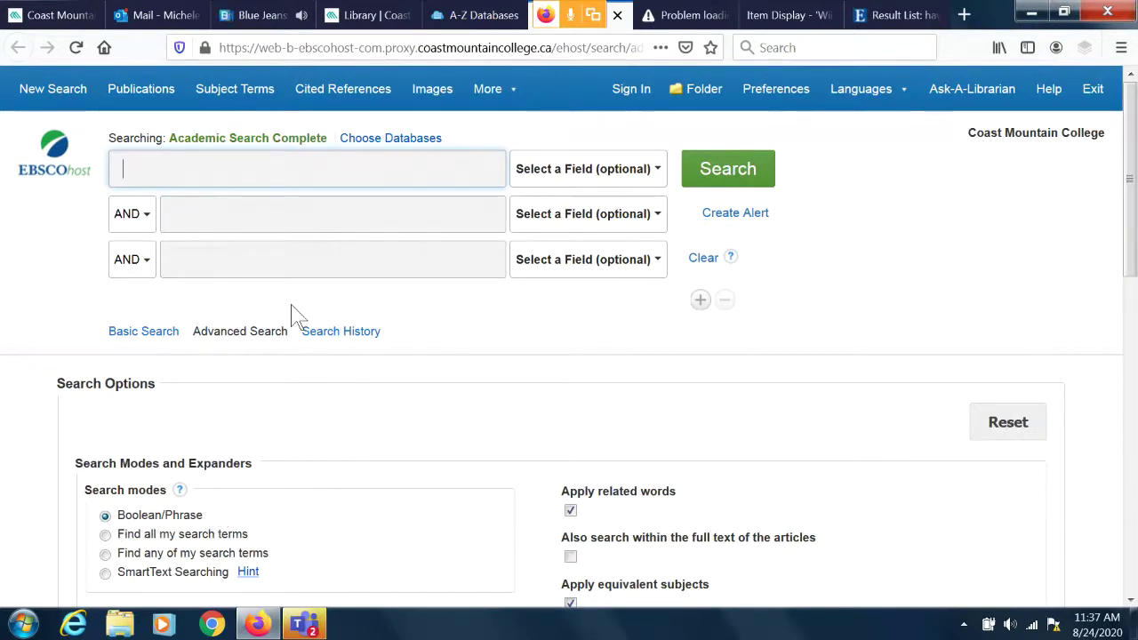
{"action": "left_click", "coordinate": [145, 221]}
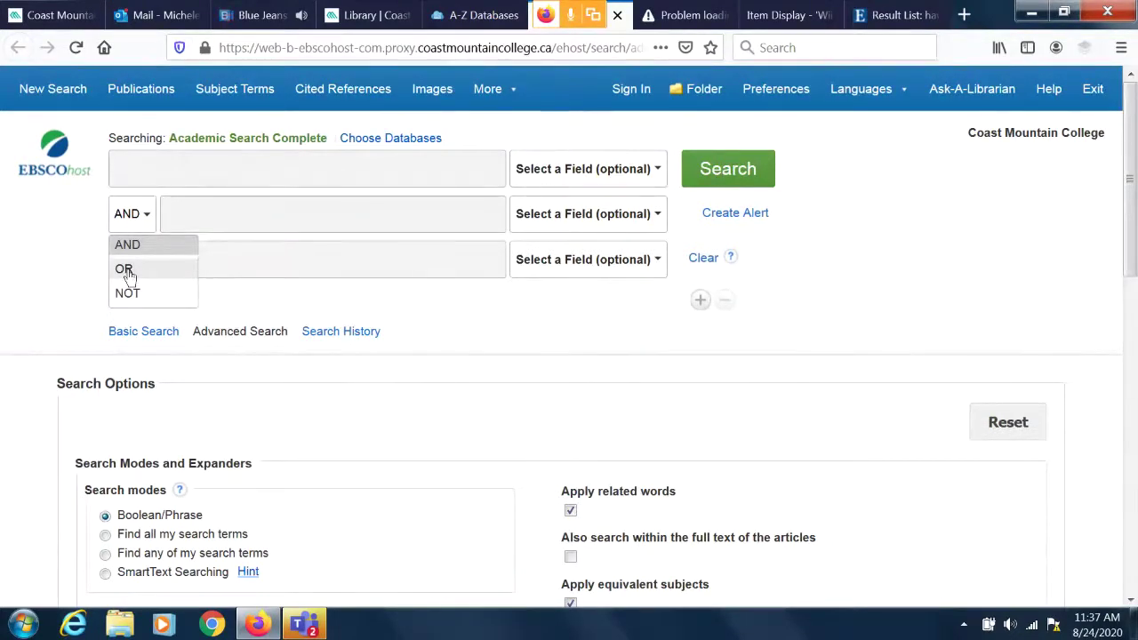
{"action": "left_click", "coordinate": [154, 160]}
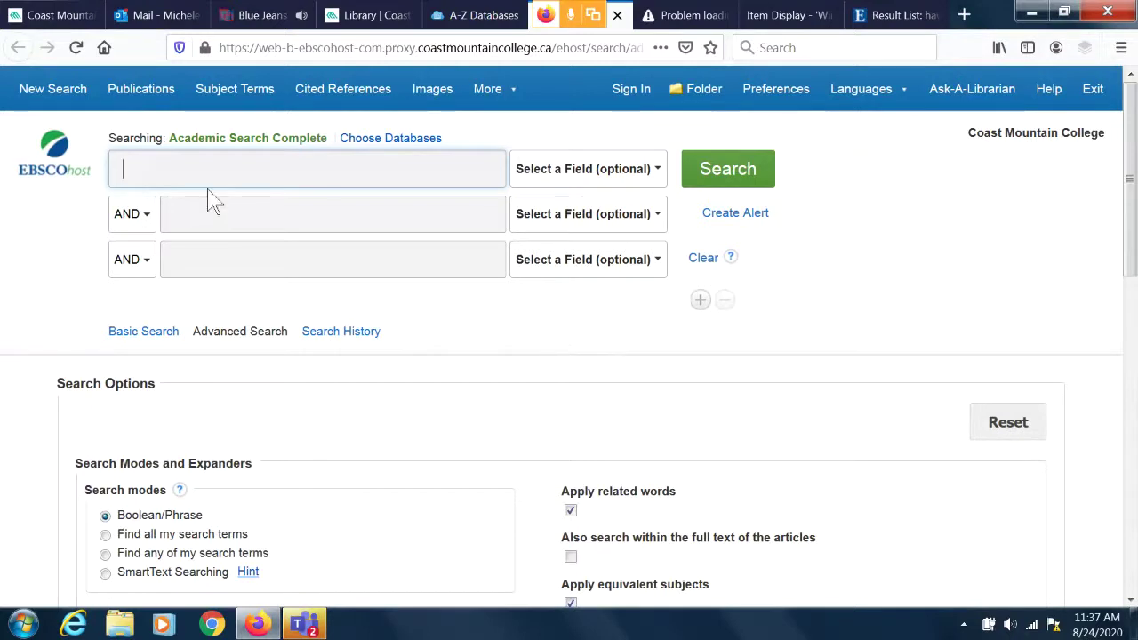
Search for 'hawaii and anthropolgy', which returns no results because of the misspelling.
{"action": "left_click", "coordinate": [182, 162]}
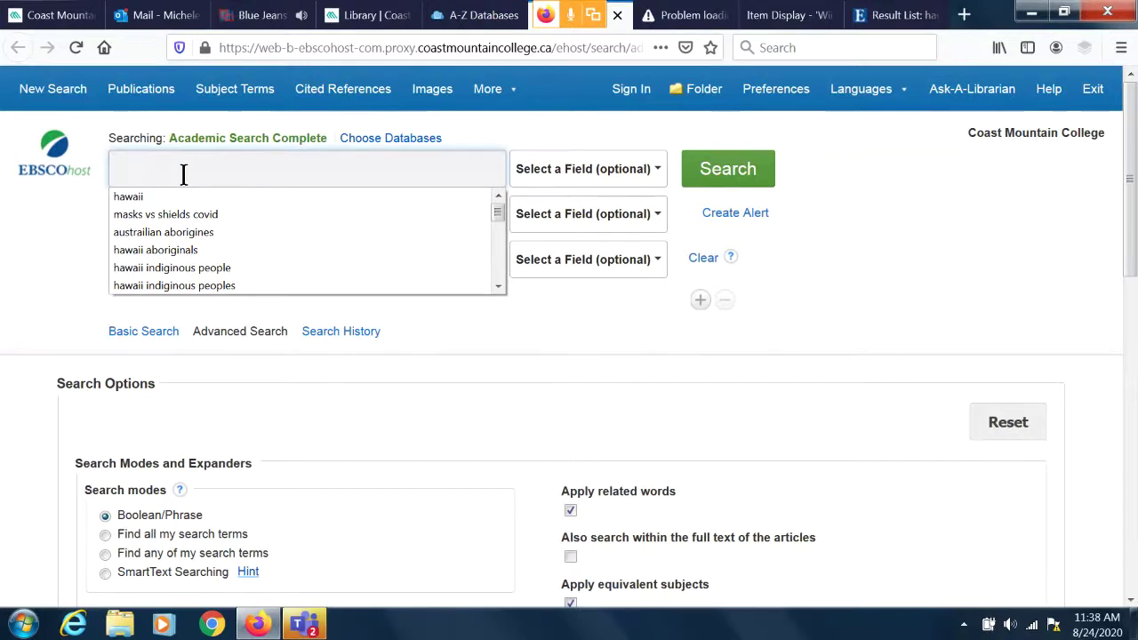
{"action": "type", "text": "h"}
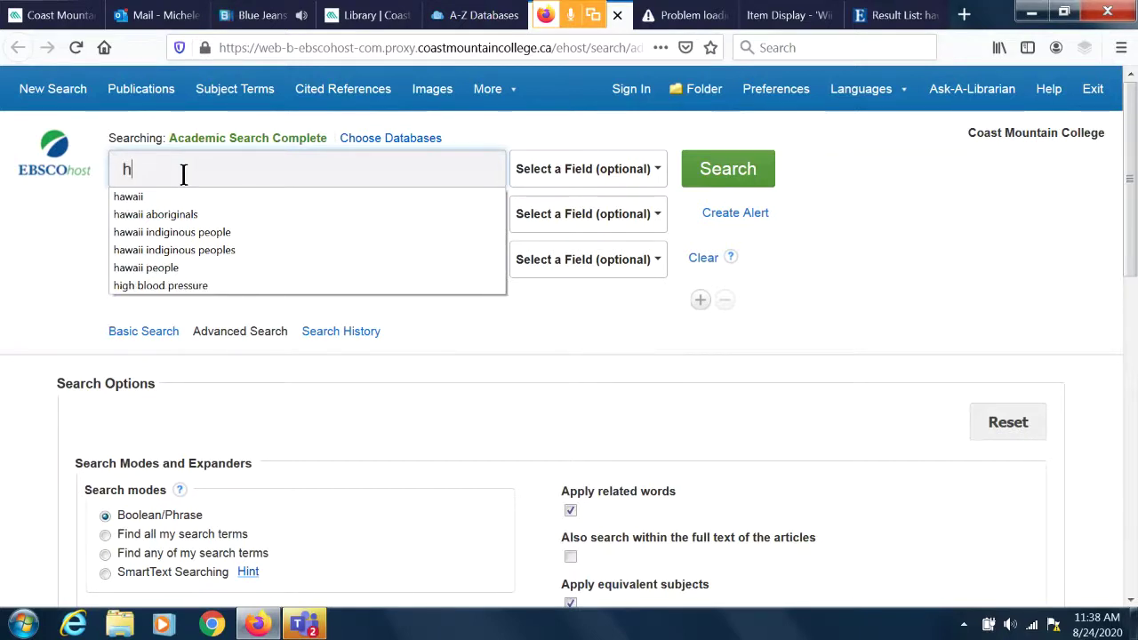
{"action": "type", "text": "awaii"}
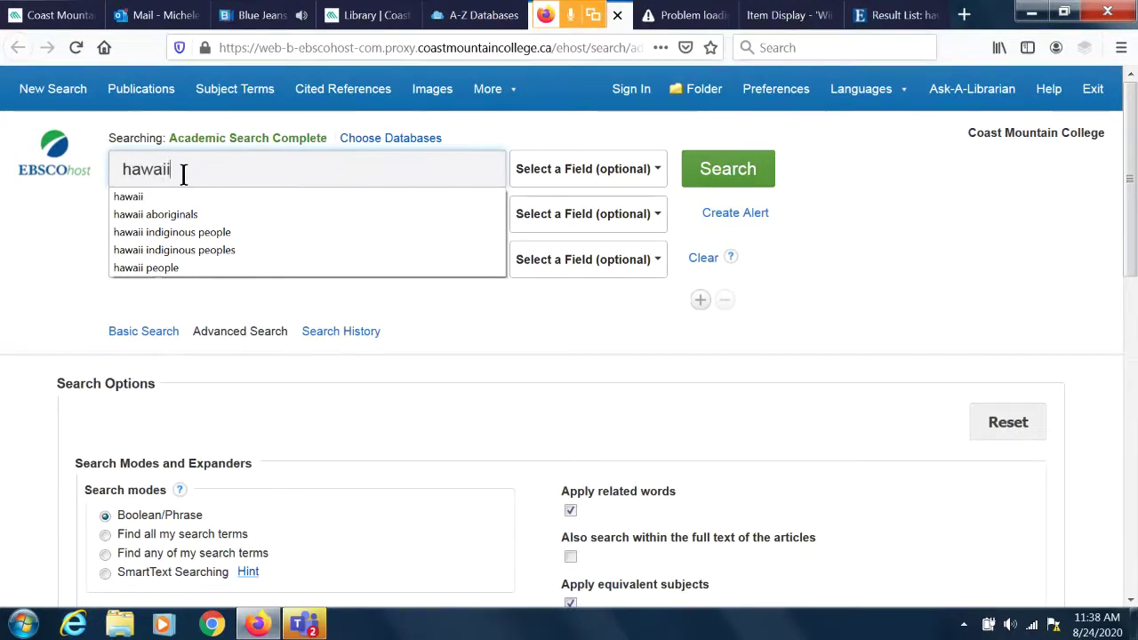
{"action": "type", "text": " and"}
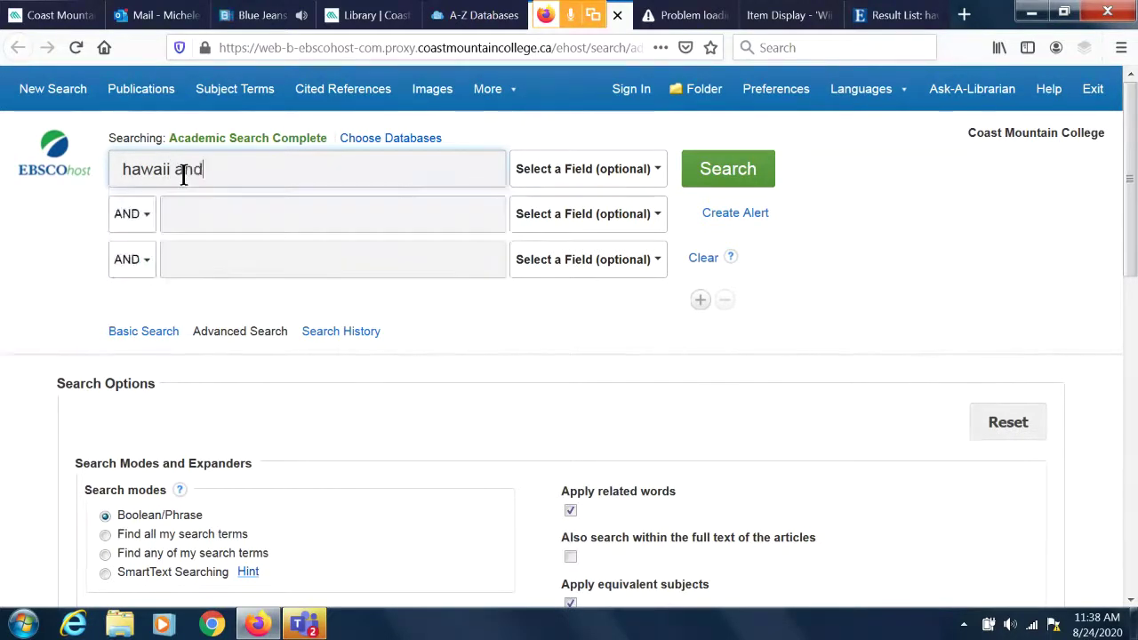
{"action": "type", "text": " anthr"}
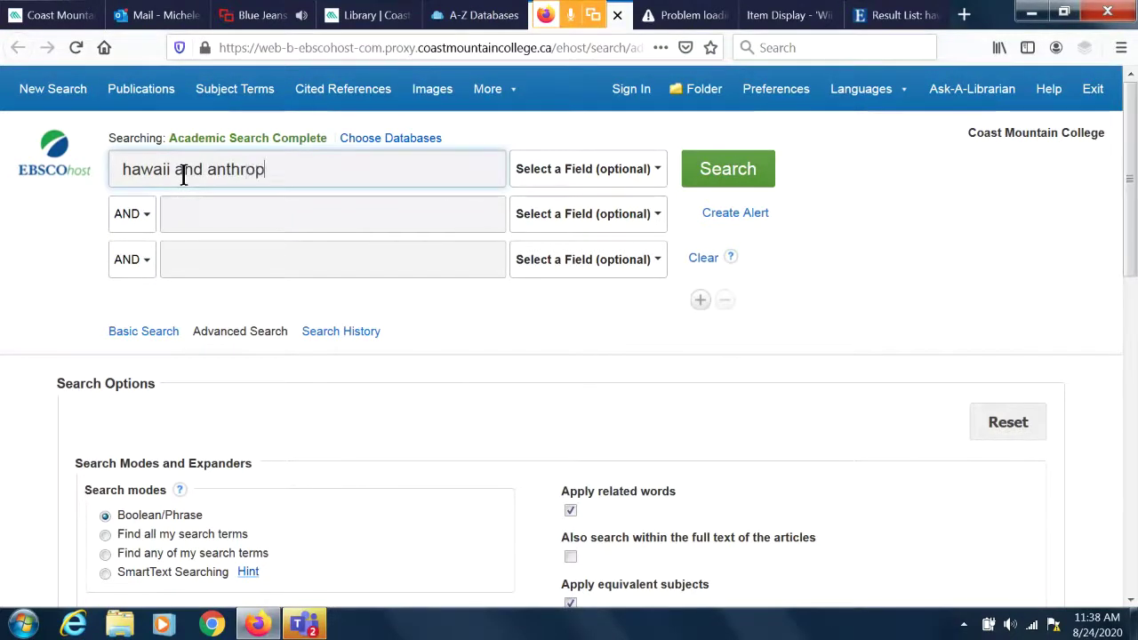
{"action": "type", "text": "opolgy"}
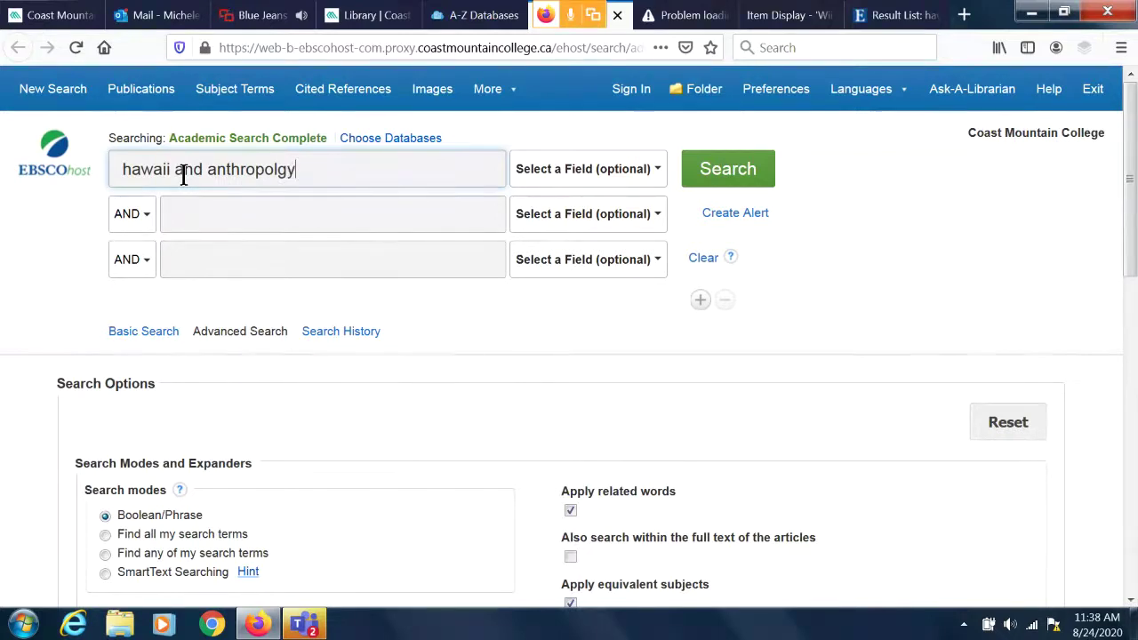
{"action": "left_click", "coordinate": [733, 174]}
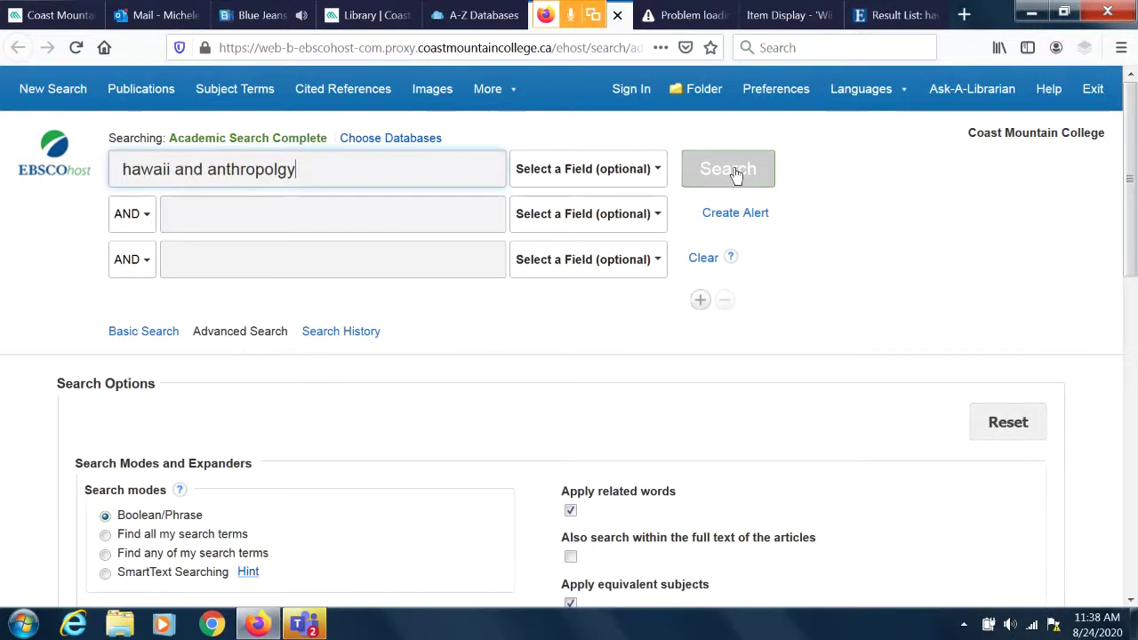
{"action": "left_click", "coordinate": [733, 174]}
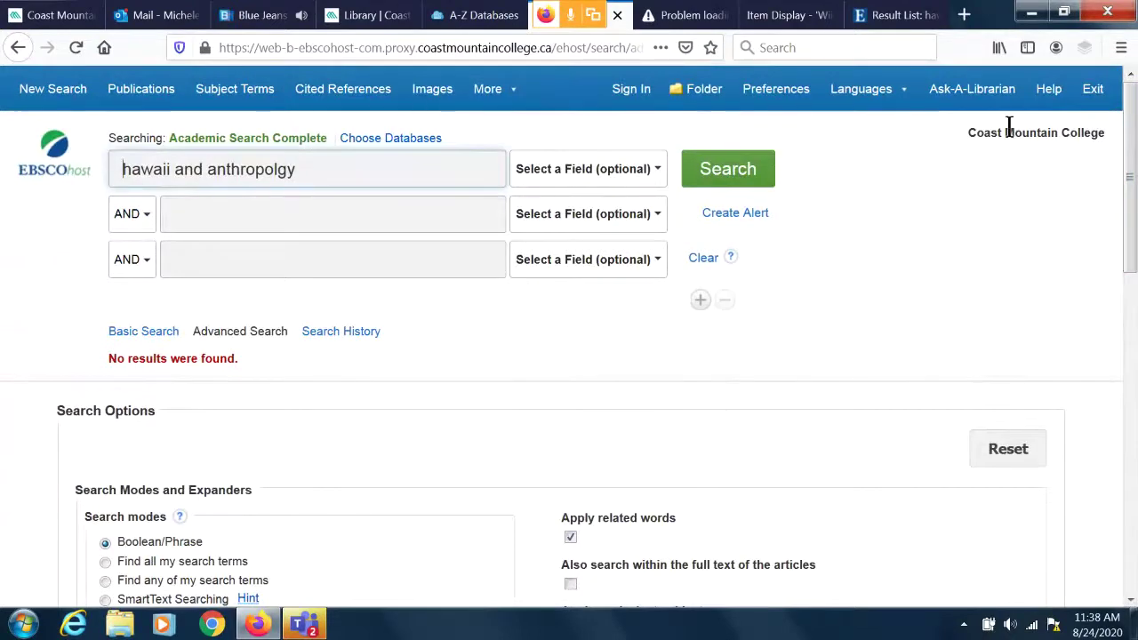
{"action": "left_click", "coordinate": [749, 178]}
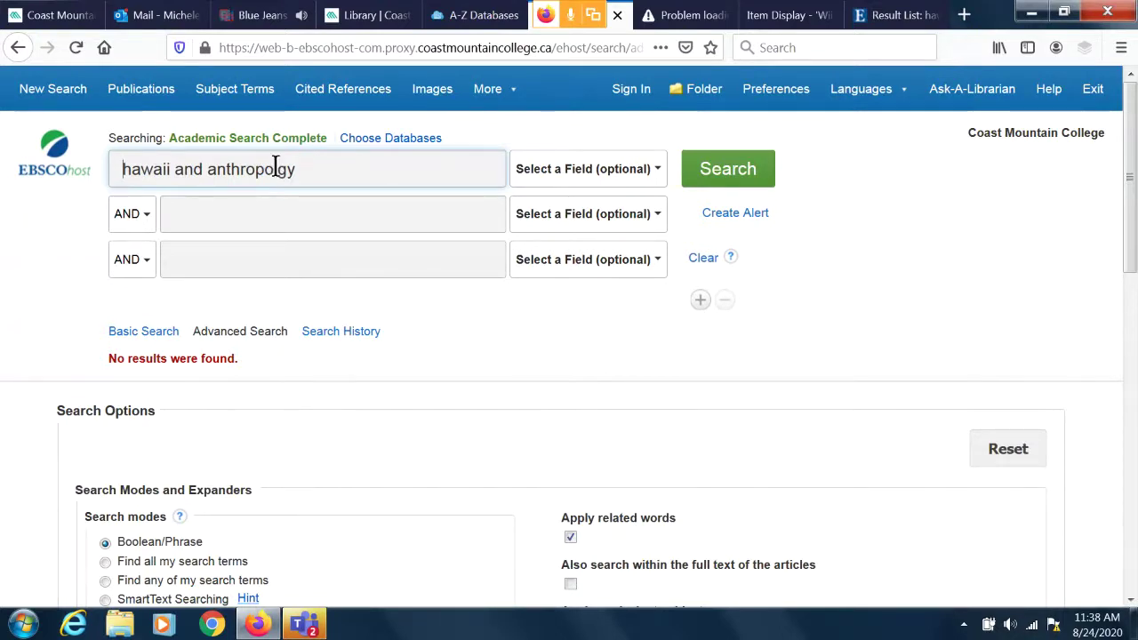
Correct the query to 'hawaii and anthropology' and rerun it for 446 results.
{"action": "left_click", "coordinate": [276, 168]}
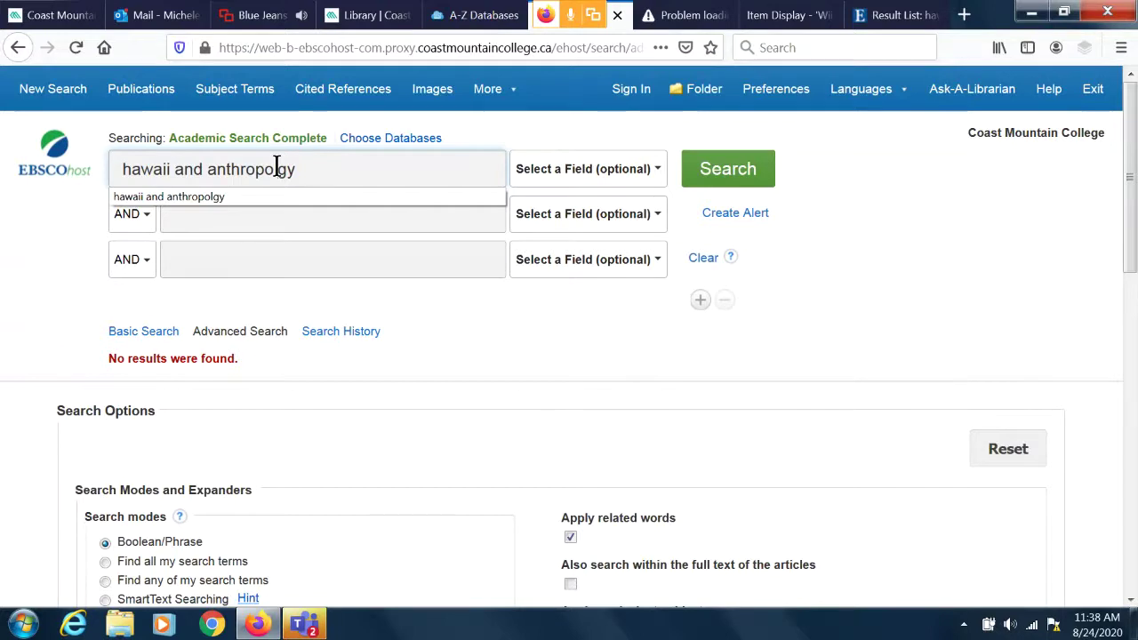
{"action": "type", "text": "o"}
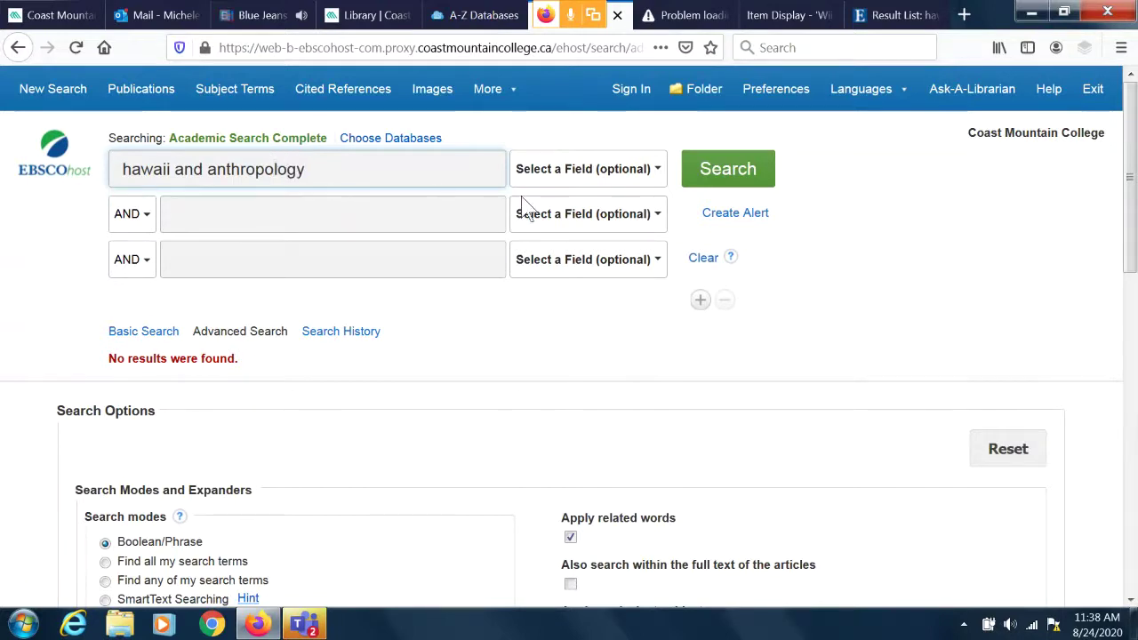
{"action": "left_click", "coordinate": [711, 168]}
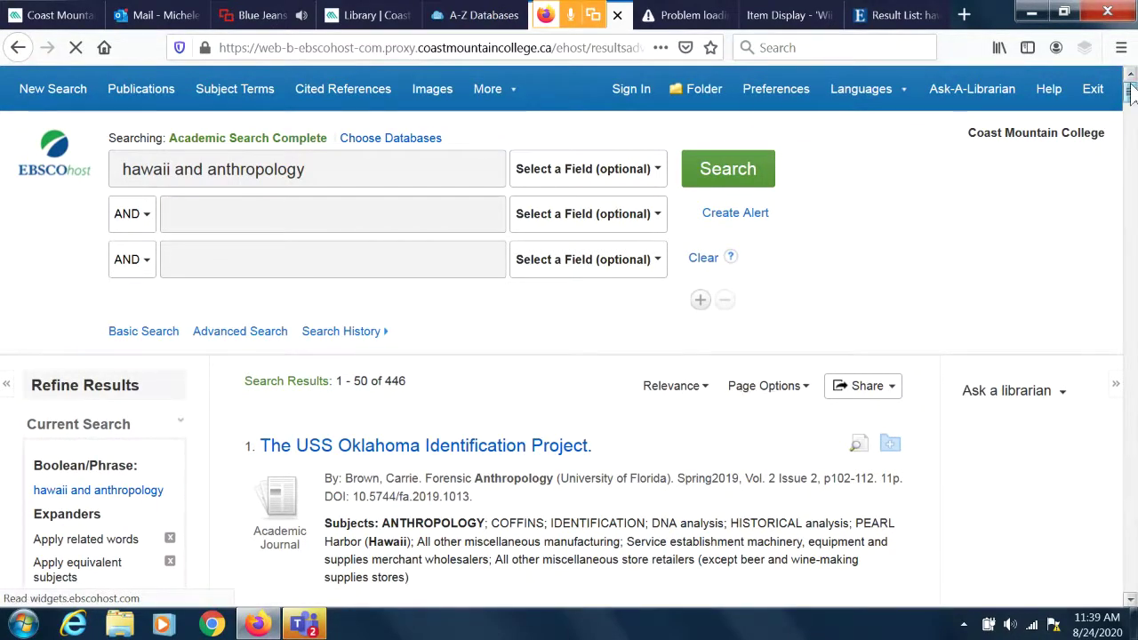
Scroll the results and open result 6, 'The Tectonics of Power: the Hawaiian Iconoclasm and its Aftermath'.
{"action": "left_click_drag", "start_coordinate": [1131, 94], "coordinate": [1130, 107]}
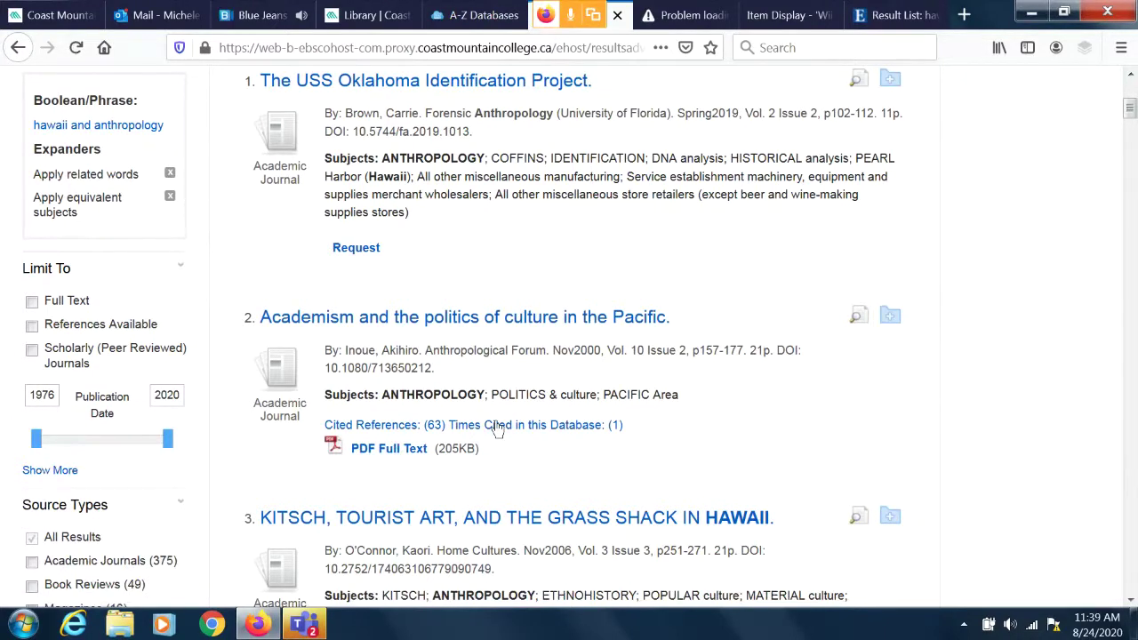
{"action": "scroll", "coordinate": [498, 429], "scroll_direction": "down", "scroll_amount": 3}
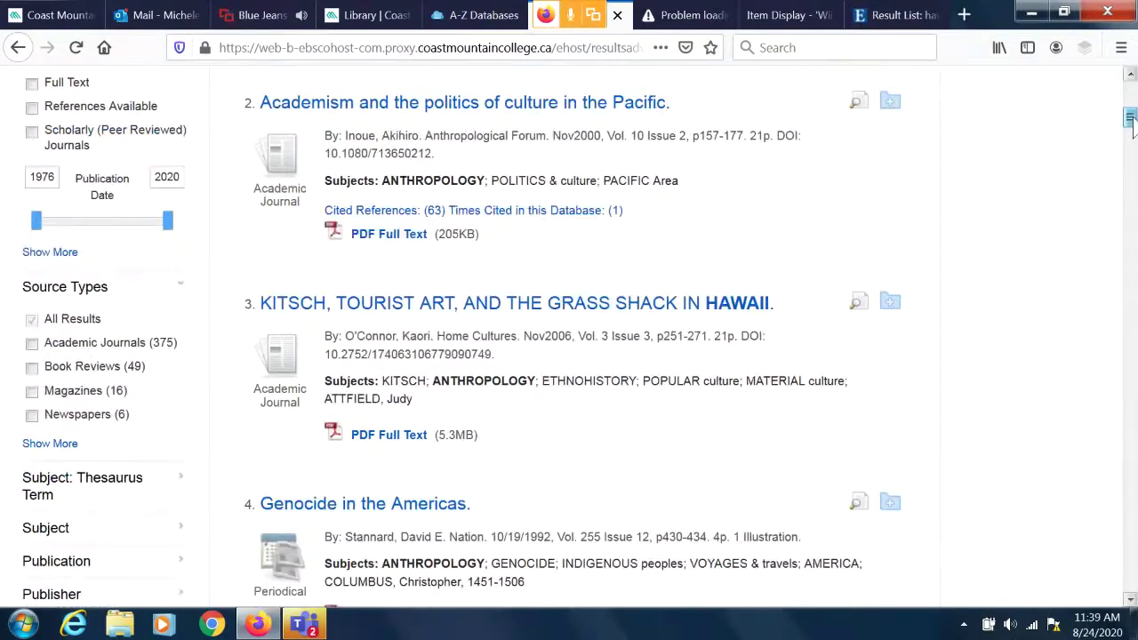
{"action": "scroll", "coordinate": [1130, 129], "scroll_direction": "down", "scroll_amount": 2}
{"action": "left_click_drag", "start_coordinate": [1132, 132], "coordinate": [1130, 144]}
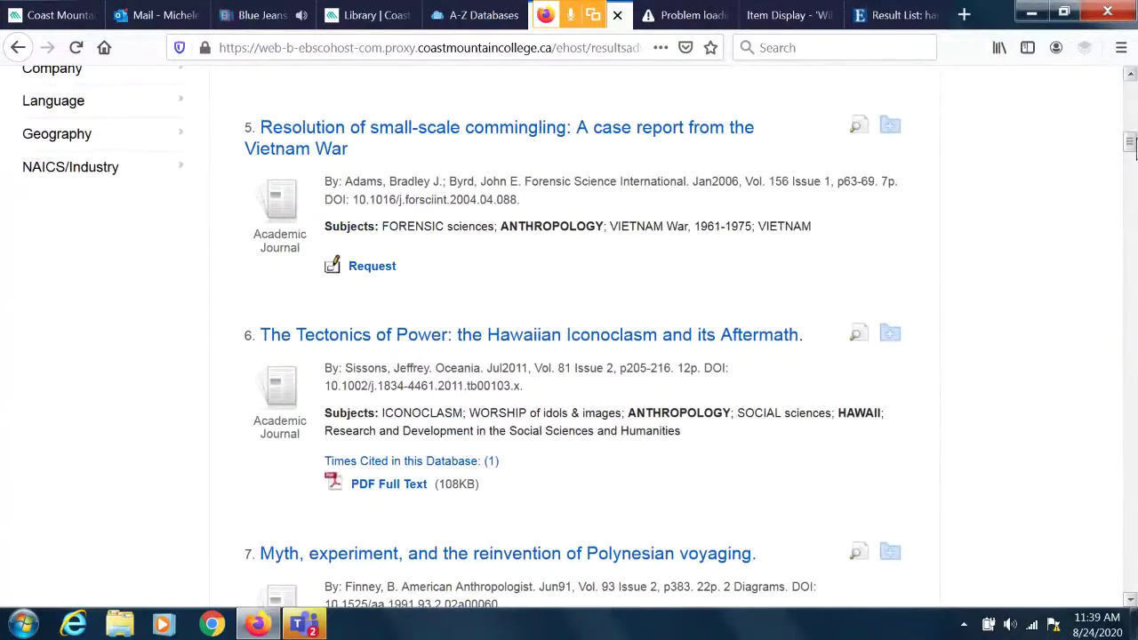
{"action": "left_click", "coordinate": [545, 342]}
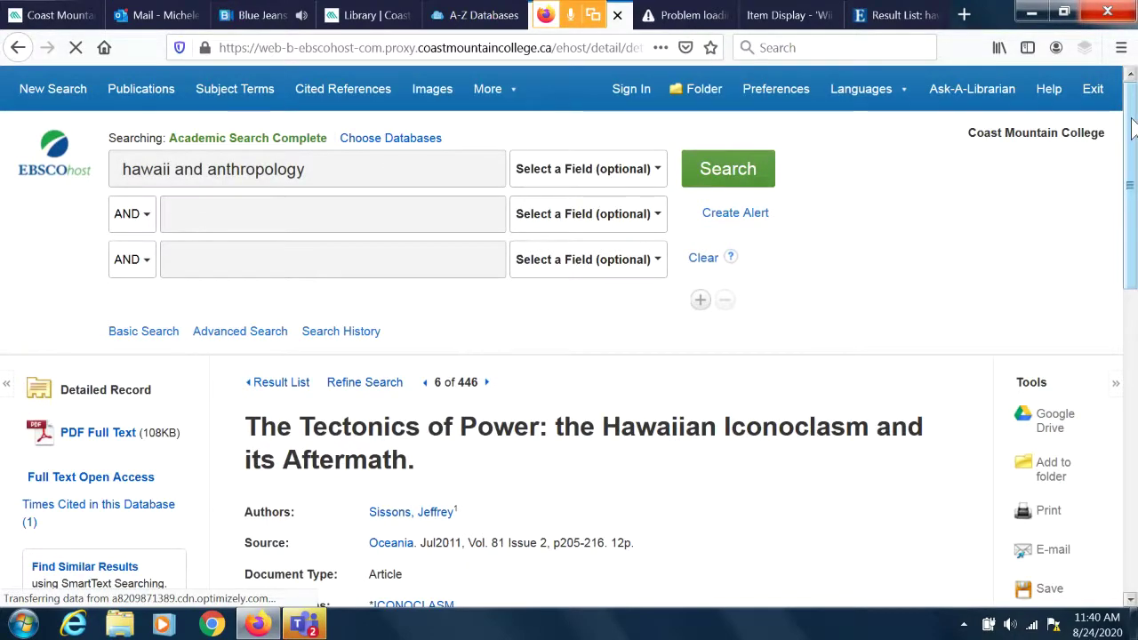
Read the Tectonics of Power record's subject terms and abstract, then return to its top.
{"action": "left_click_drag", "start_coordinate": [1132, 113], "coordinate": [1132, 240]}
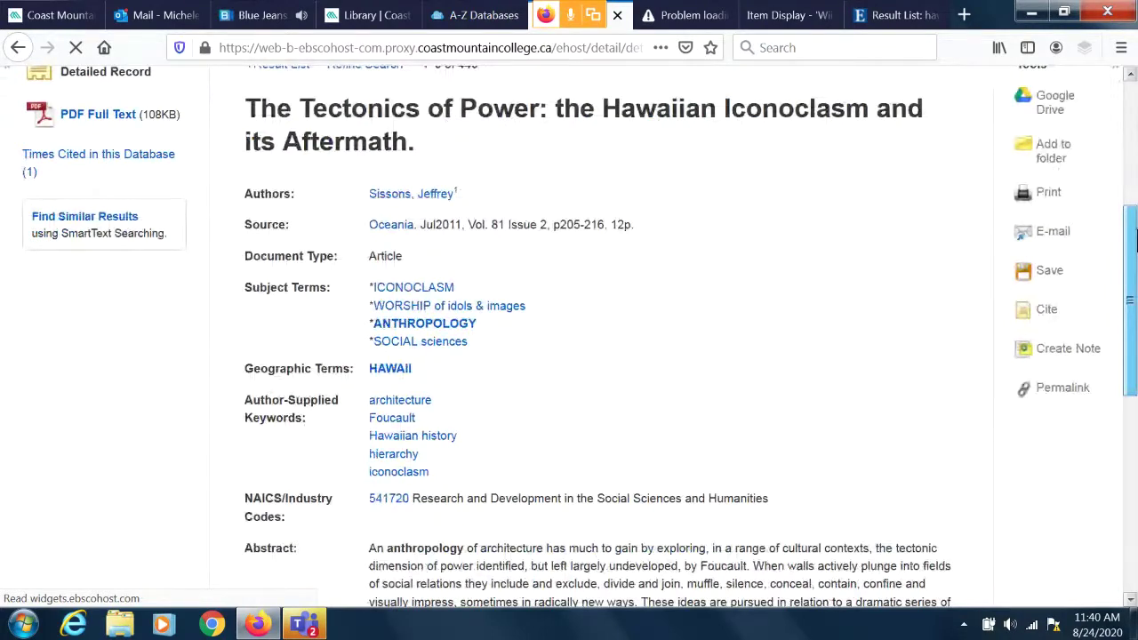
{"action": "left_click_drag", "start_coordinate": [1132, 240], "coordinate": [1133, 320]}
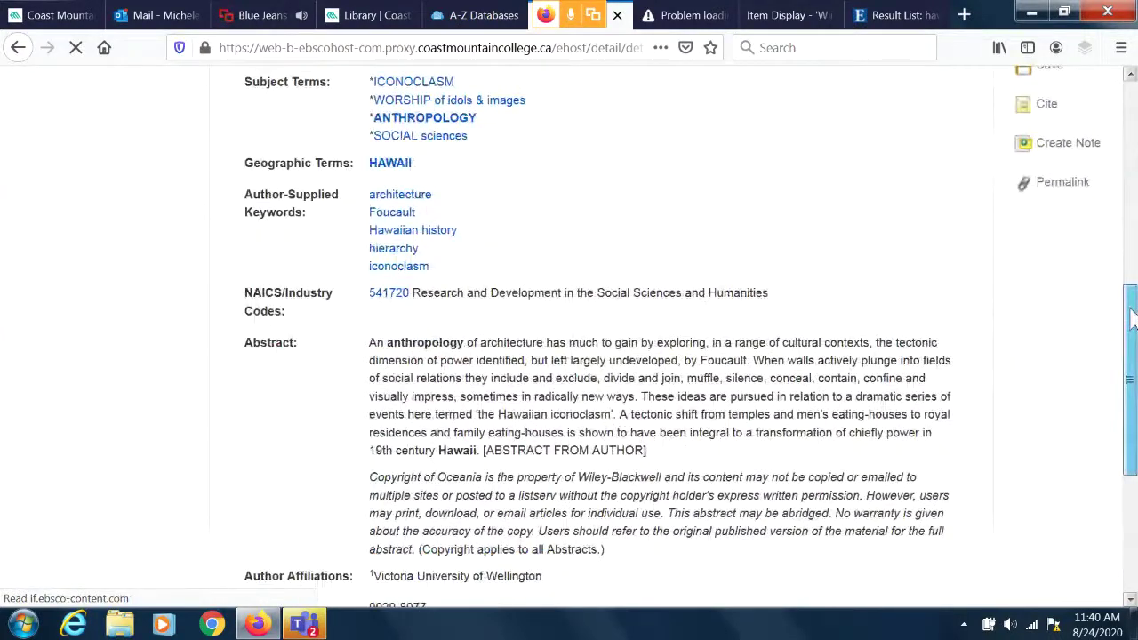
{"action": "scroll", "coordinate": [409, 300], "scroll_direction": "up", "scroll_amount": 3}
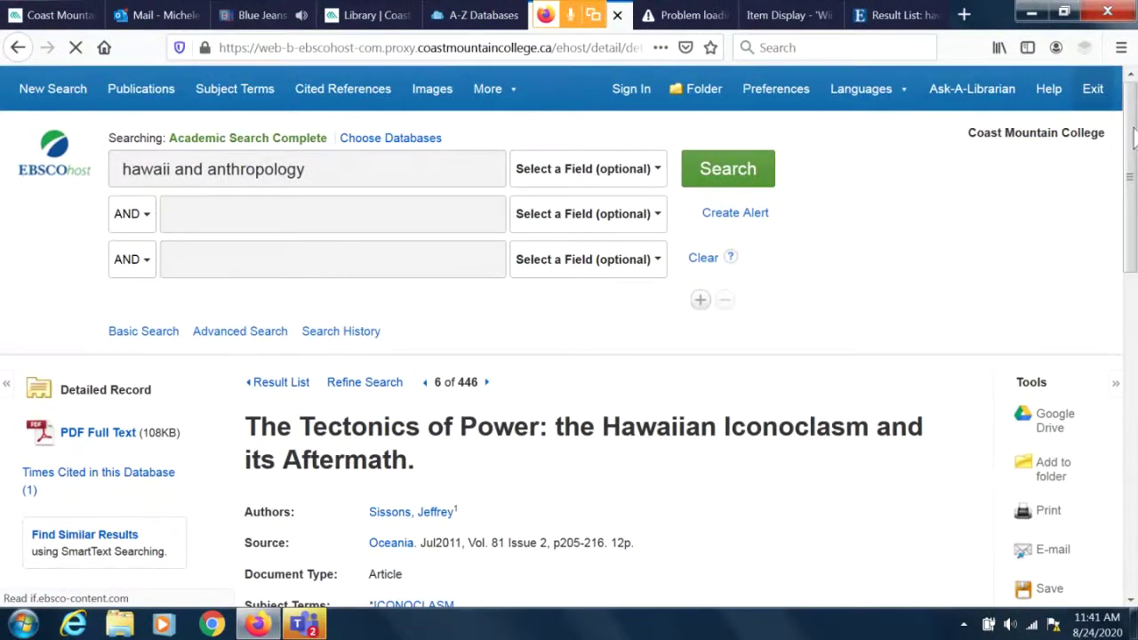
{"action": "scroll", "coordinate": [1134, 138], "scroll_direction": "down", "scroll_amount": 3}
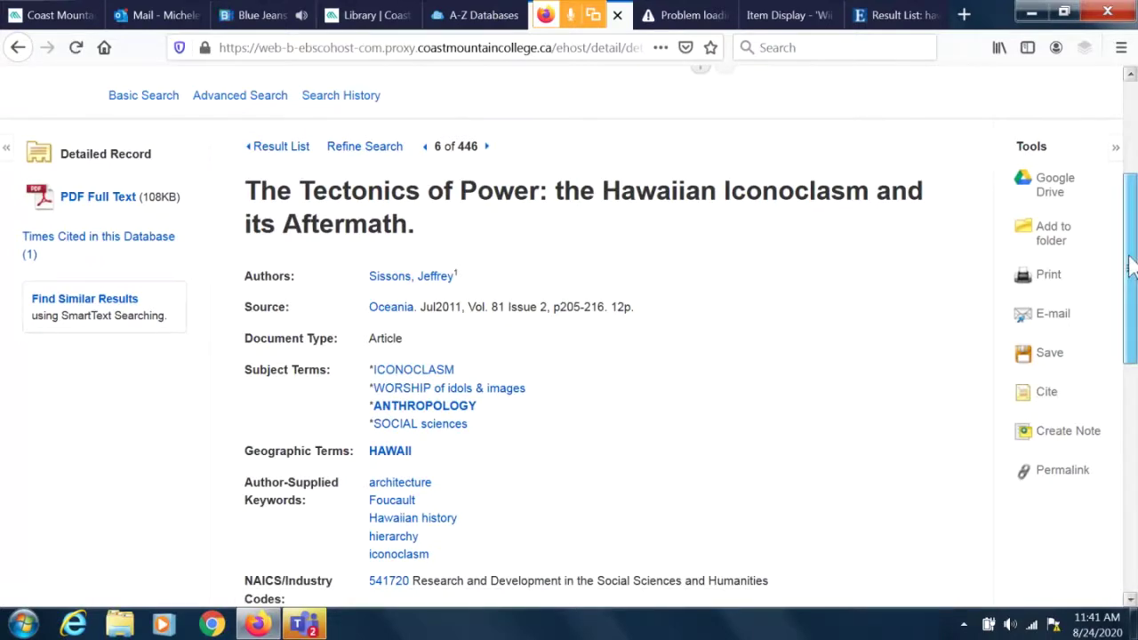
{"action": "left_click_drag", "start_coordinate": [1129, 267], "coordinate": [1129, 120]}
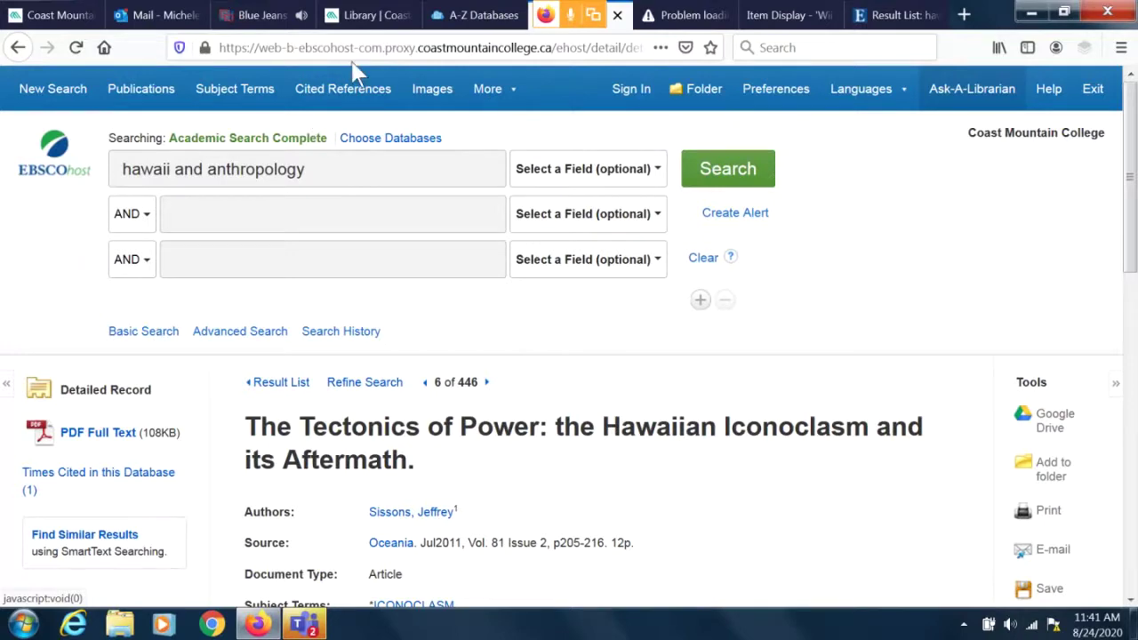
Go back through the A-Z Databases tab to the Library | Coast Mountain College tab.
{"action": "left_click", "coordinate": [477, 18]}
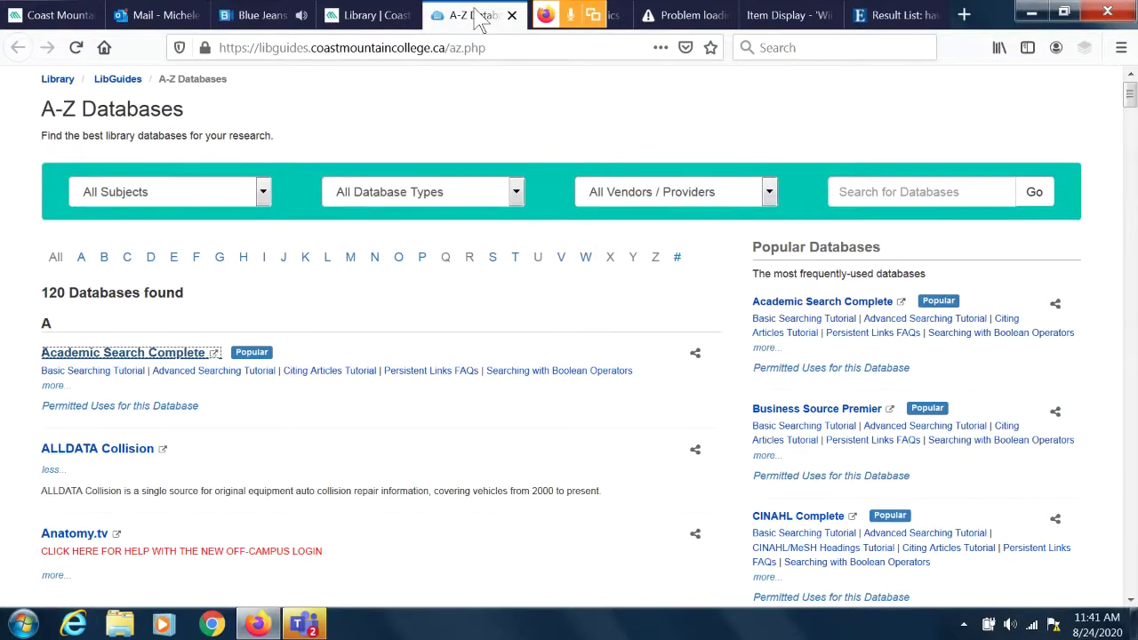
{"action": "left_click", "coordinate": [385, 18]}
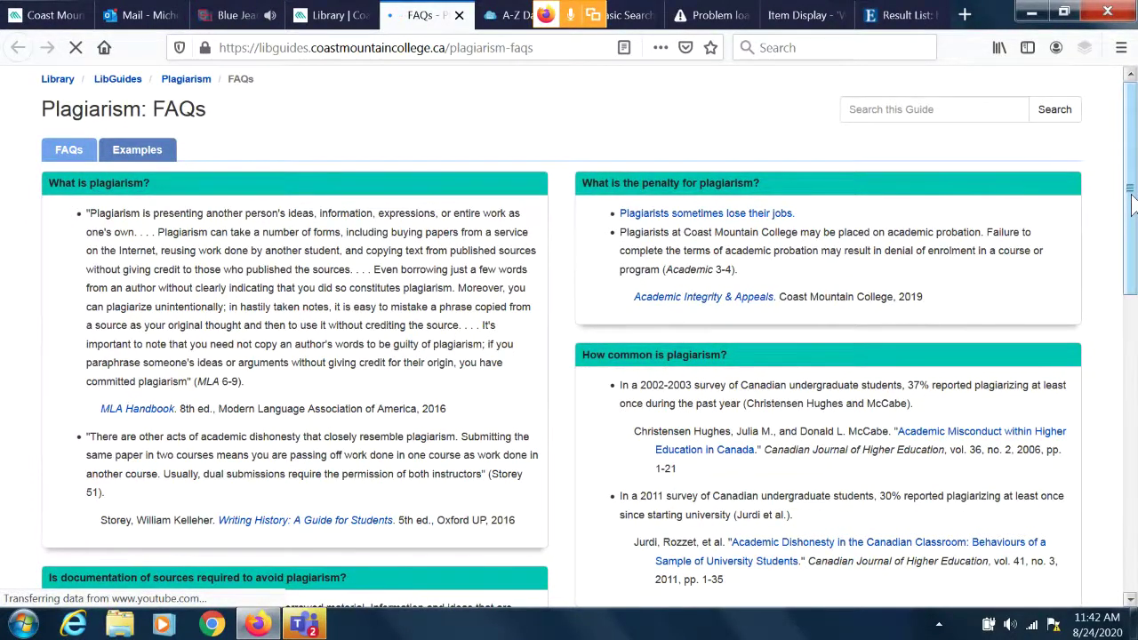
Read the Plagiarism: FAQs guide down to paraphrasing and the Plagiarism video, then return to the top.
{"action": "left_click_drag", "start_coordinate": [1132, 205], "coordinate": [1132, 229]}
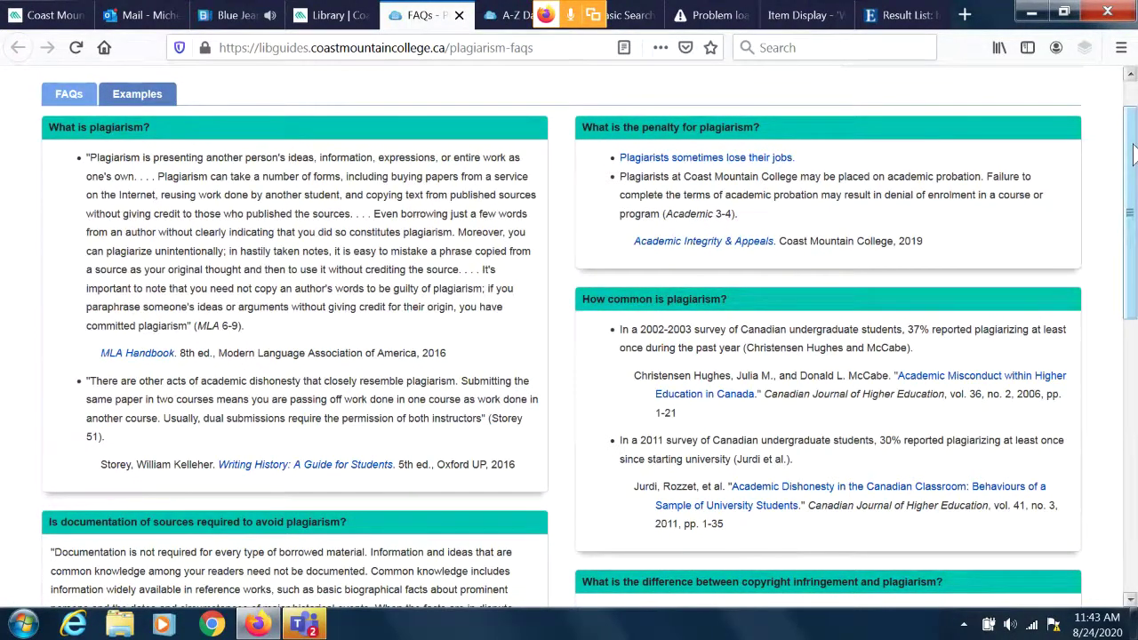
{"action": "left_click_drag", "start_coordinate": [1133, 154], "coordinate": [1132, 402]}
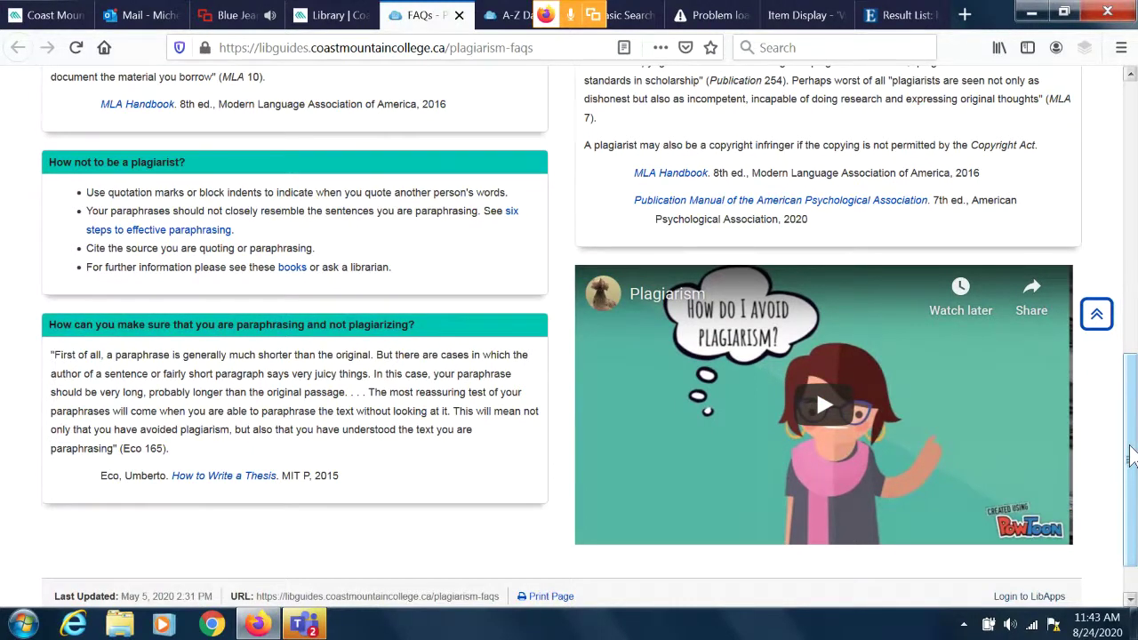
{"action": "scroll", "coordinate": [1131, 455], "scroll_direction": "down", "scroll_amount": 1}
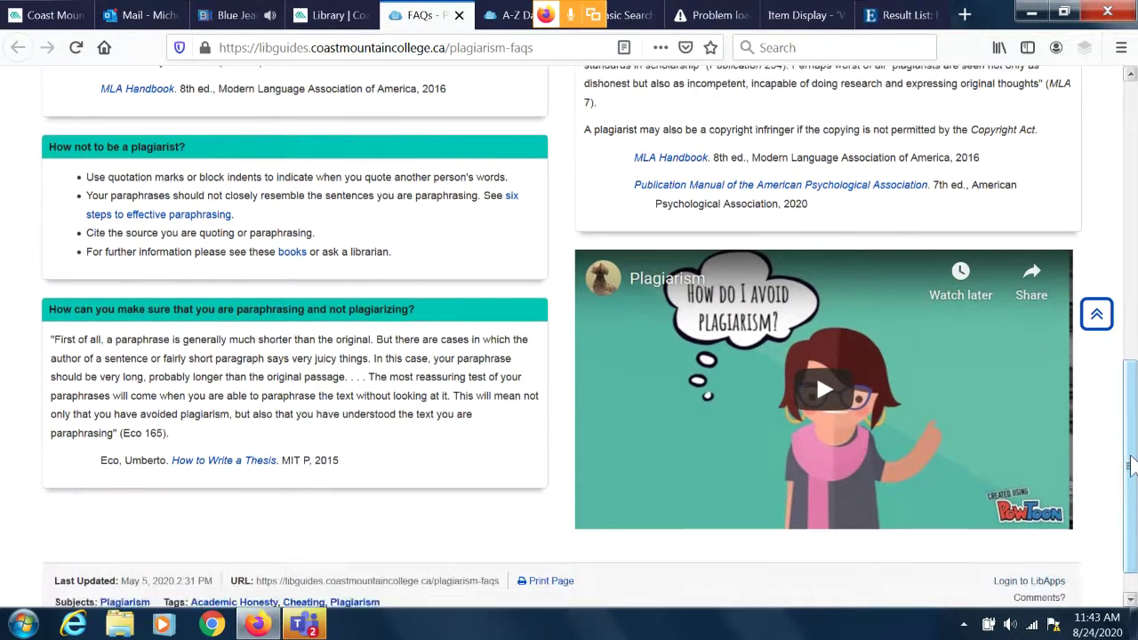
{"action": "scroll", "coordinate": [1131, 455], "scroll_direction": "up", "scroll_amount": 1}
{"action": "left_click_drag", "start_coordinate": [1133, 455], "coordinate": [1131, 322]}
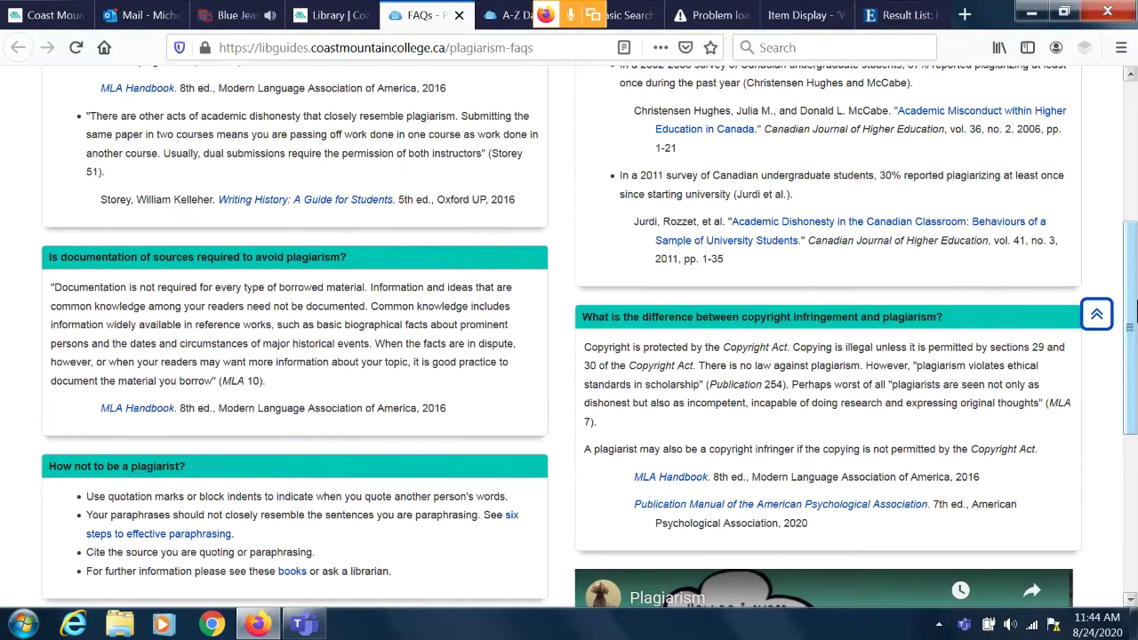
{"action": "scroll", "coordinate": [1134, 306], "scroll_direction": "down", "scroll_amount": 3}
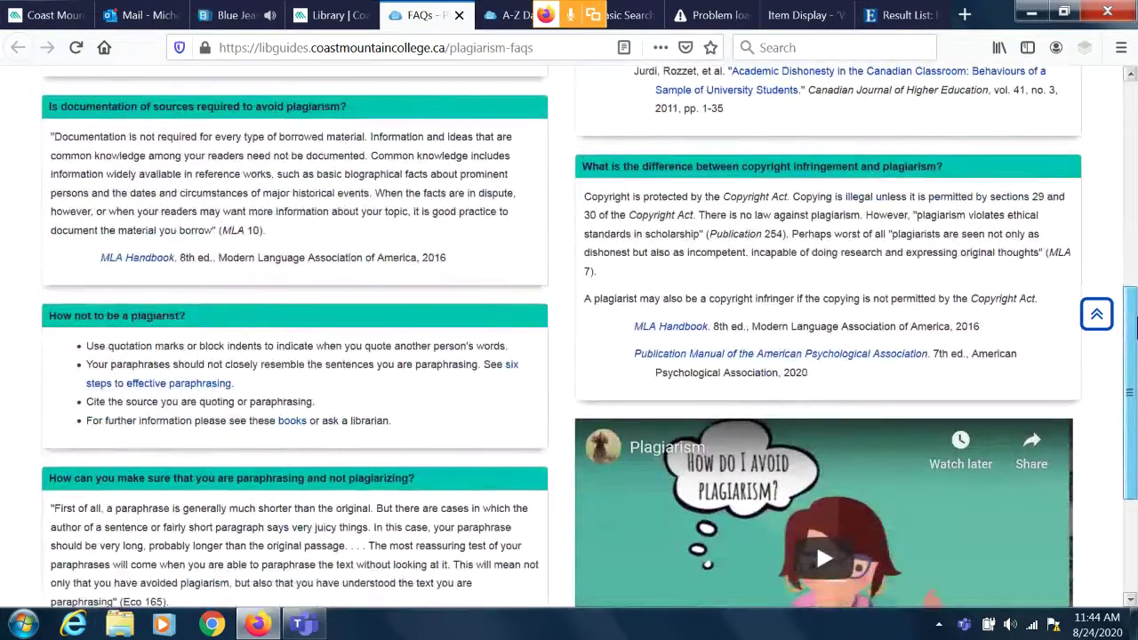
{"action": "scroll", "coordinate": [1135, 327], "scroll_direction": "down", "scroll_amount": 2}
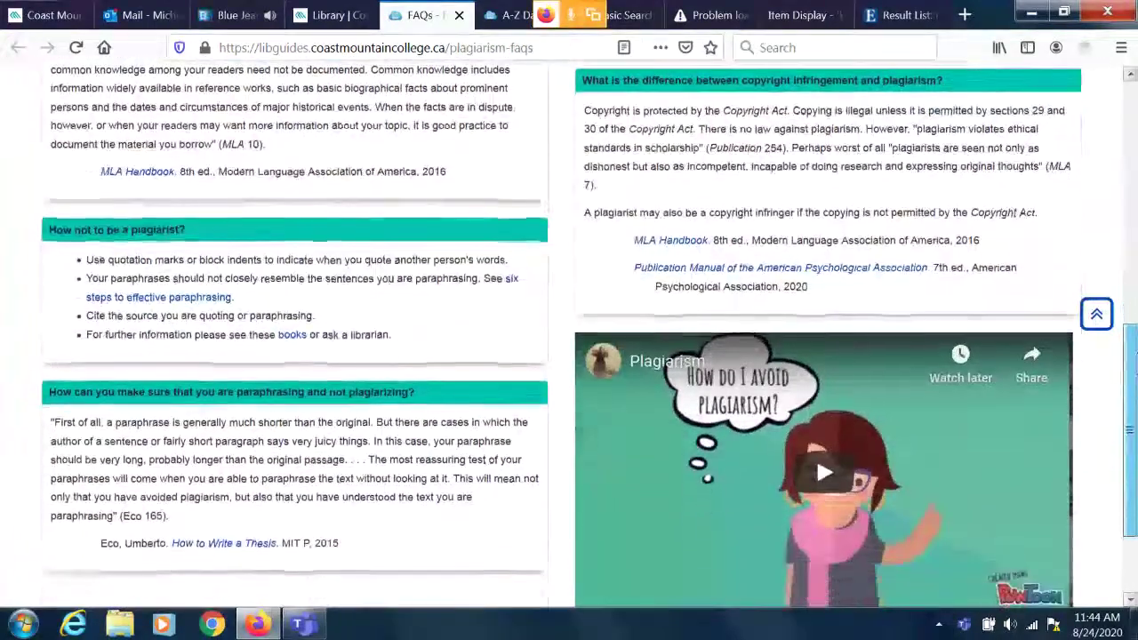
{"action": "scroll", "coordinate": [1134, 354], "scroll_direction": "down", "scroll_amount": 1}
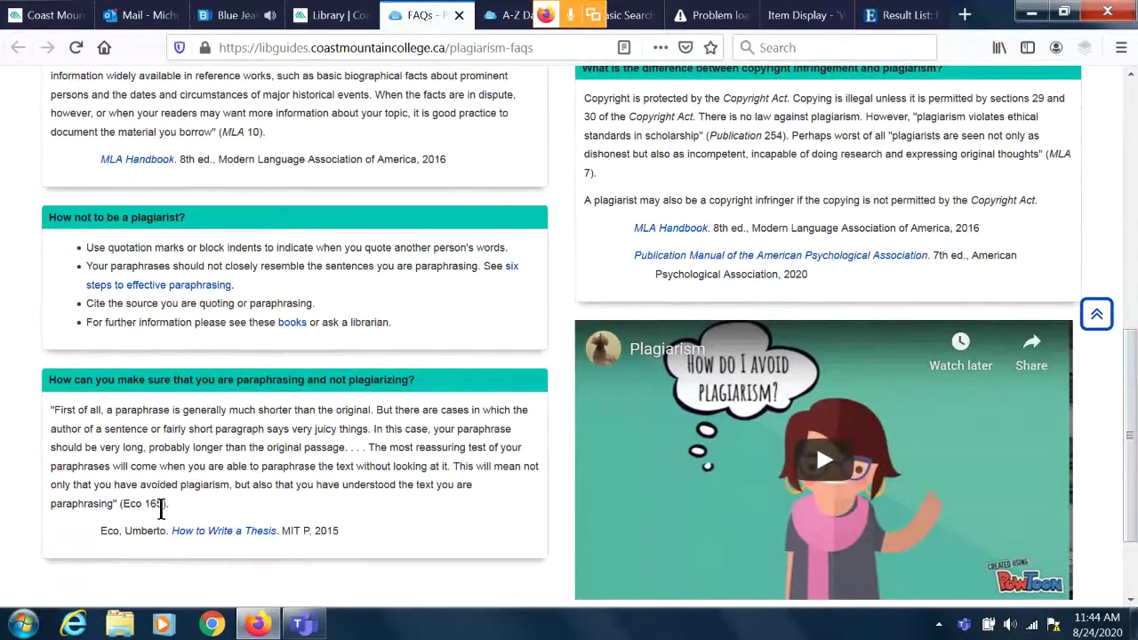
{"action": "left_click_drag", "start_coordinate": [1133, 358], "coordinate": [1133, 77]}
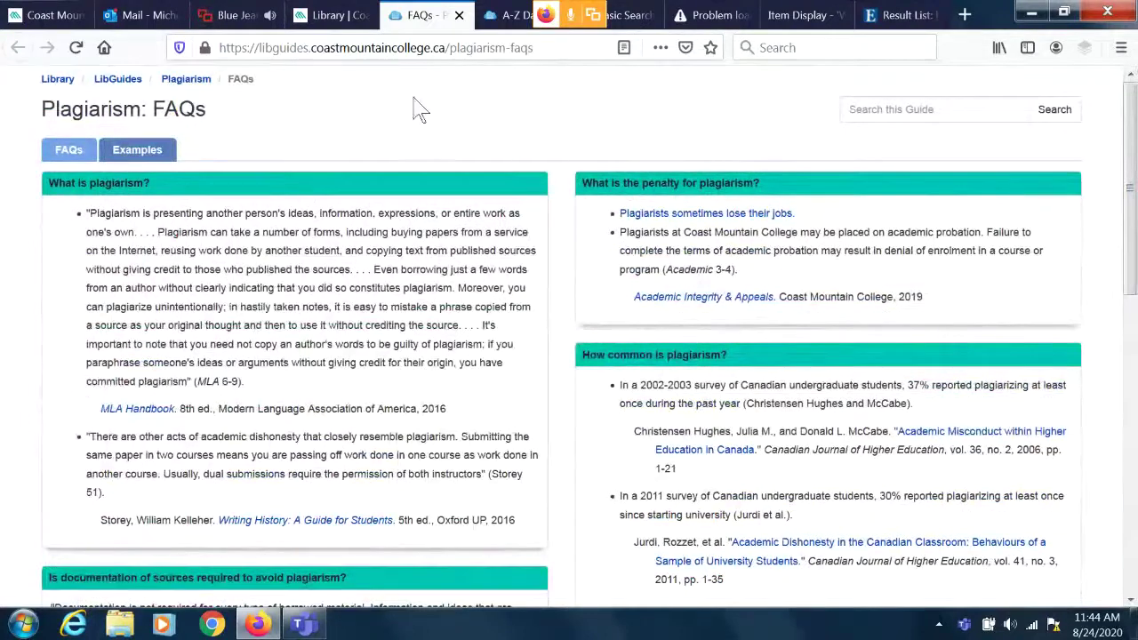
{"action": "left_click", "coordinate": [151, 151]}
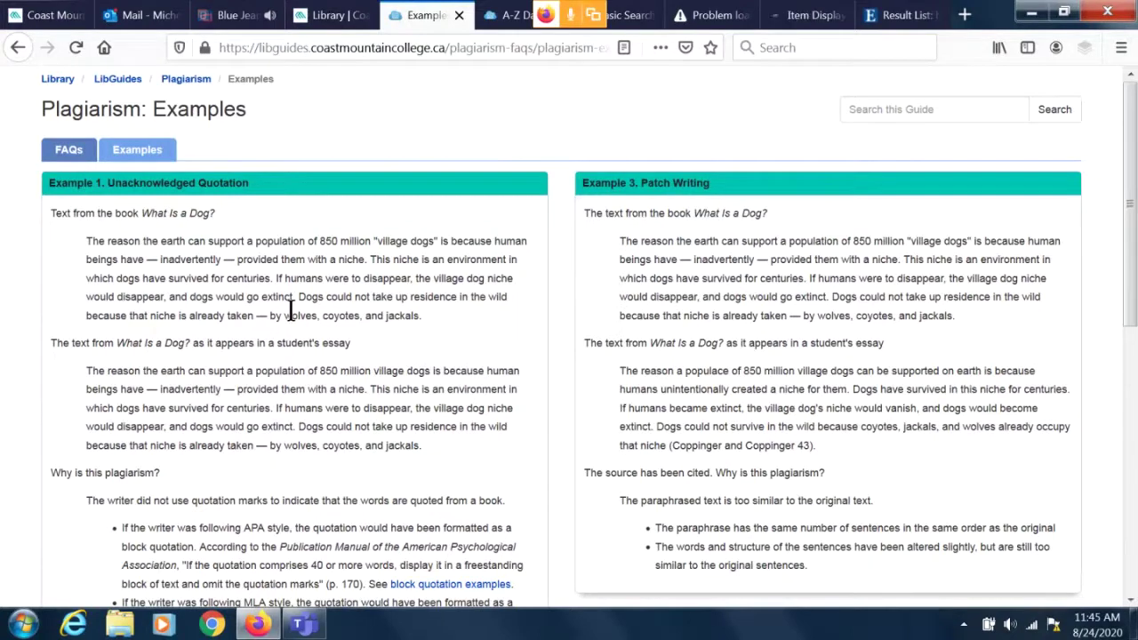
{"action": "left_click", "coordinate": [66, 150]}
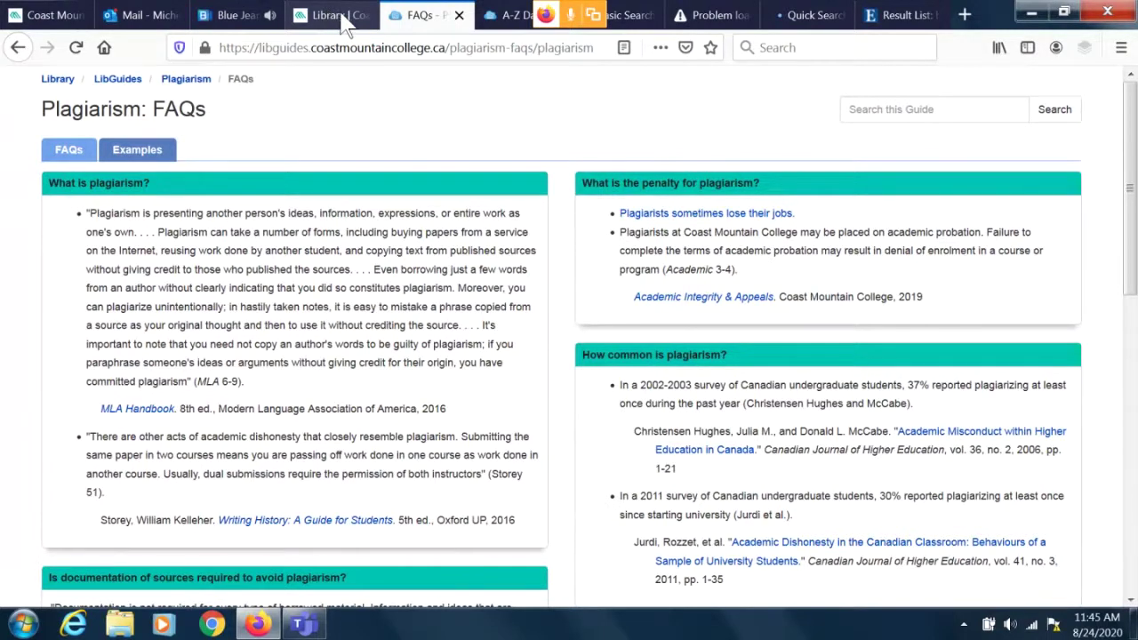
Switch to the college library page and view the four Citation Styles guides: APA 6th, APA 7th, Chicago and MLA.
{"action": "left_click", "coordinate": [345, 24]}
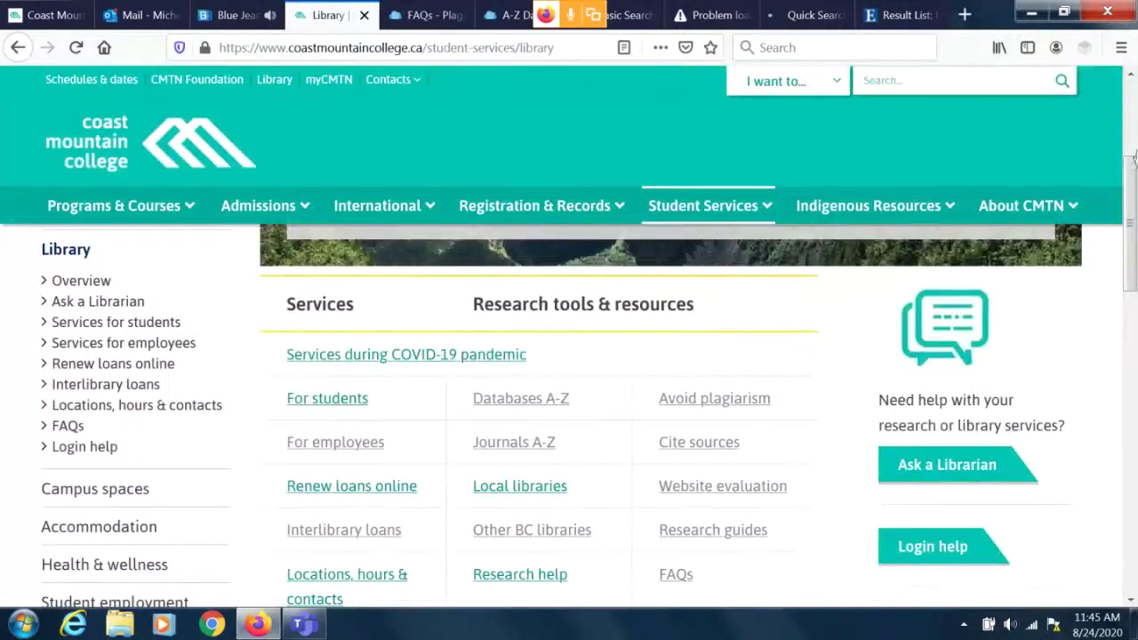
{"action": "scroll", "coordinate": [1131, 191], "scroll_direction": "up", "scroll_amount": 1}
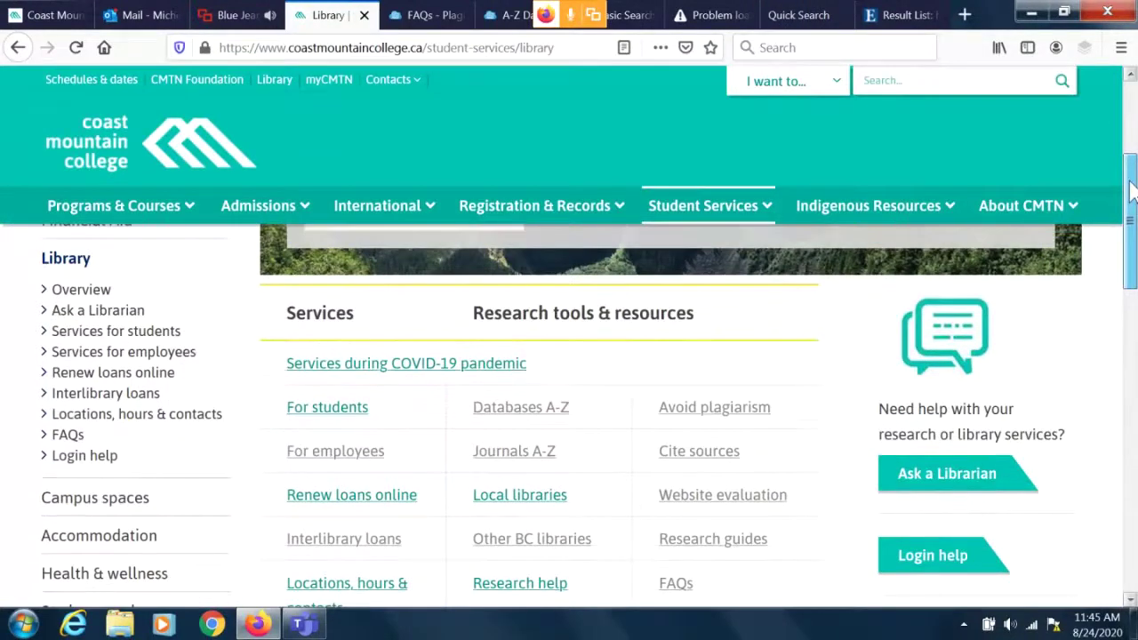
{"action": "scroll", "coordinate": [1131, 191], "scroll_direction": "down", "scroll_amount": 1}
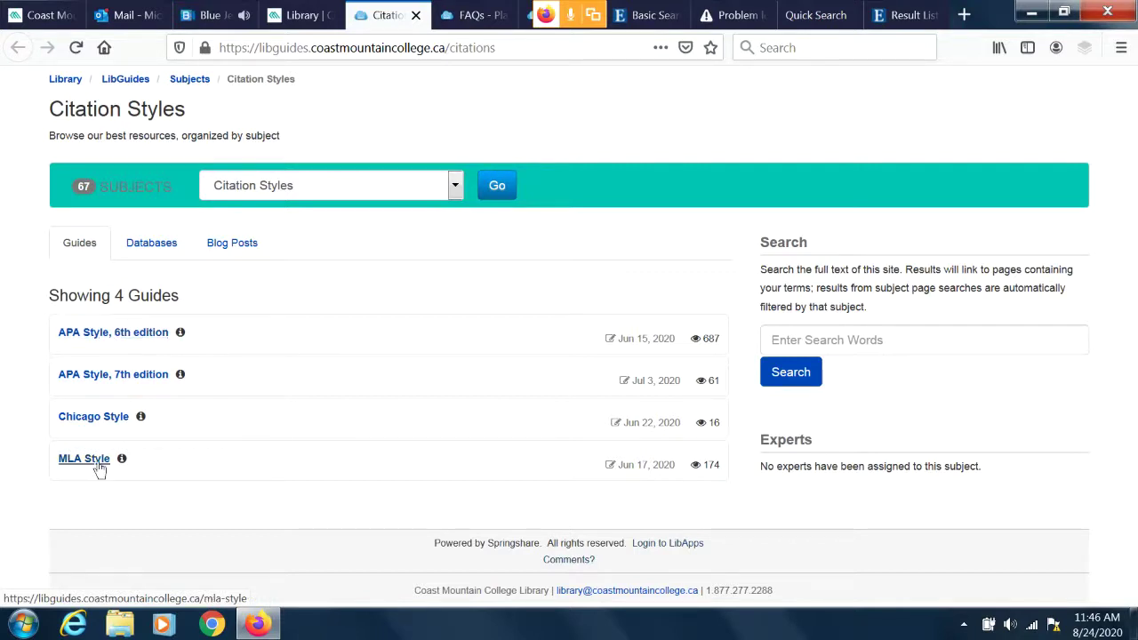
Open the APA Style, 6th edition guide and browse its sidebar sections.
{"action": "left_click", "coordinate": [116, 336]}
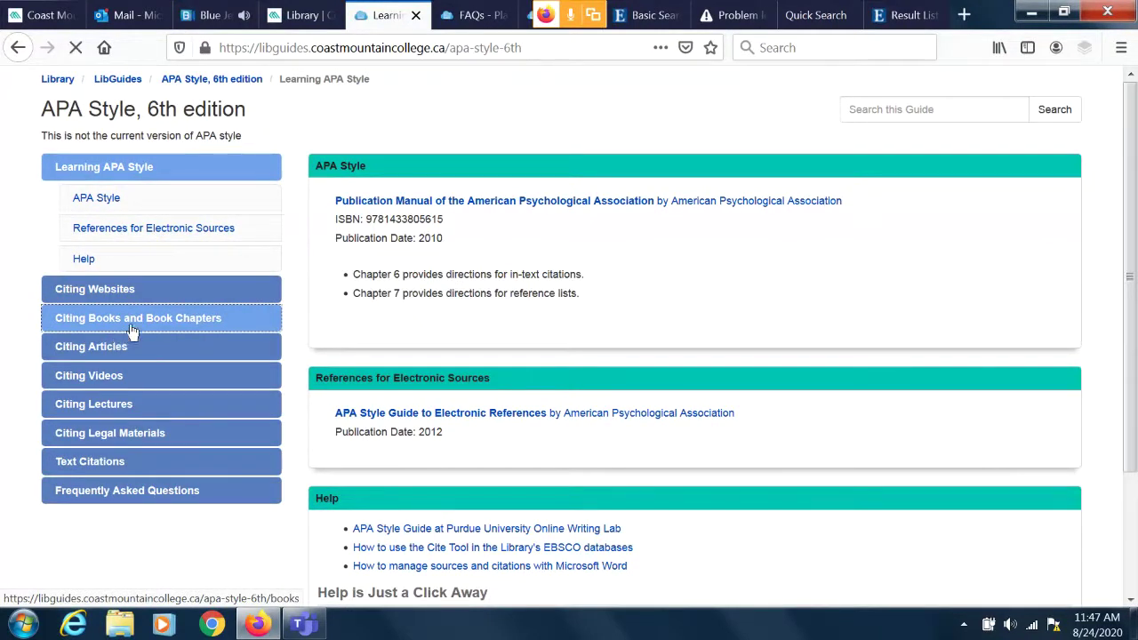
{"action": "left_click", "coordinate": [142, 290]}
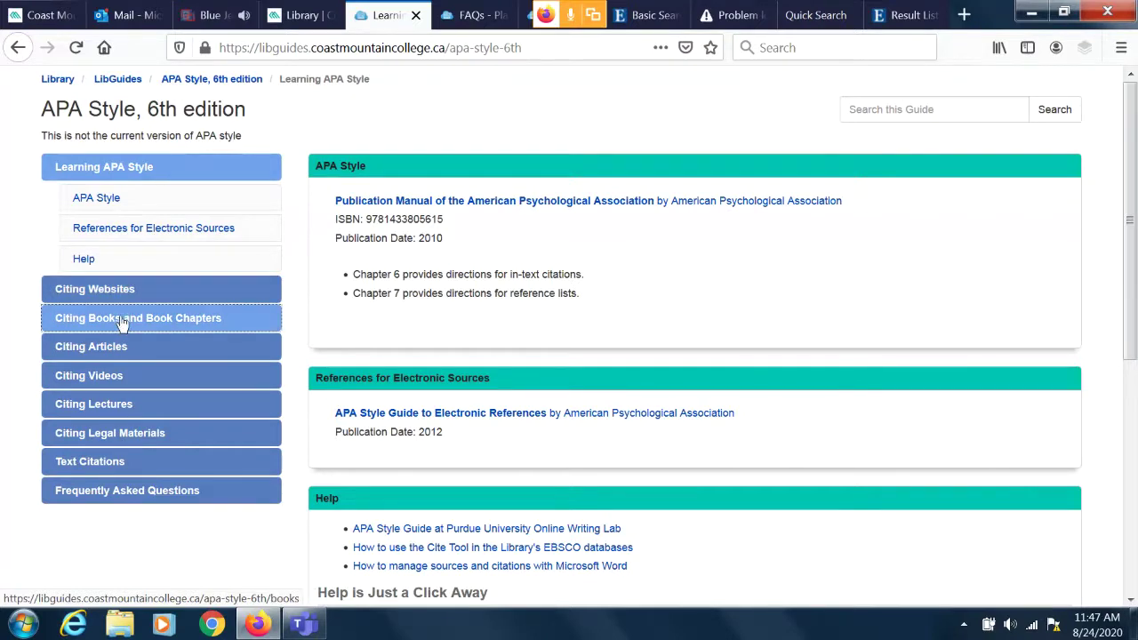
{"action": "left_click", "coordinate": [118, 348]}
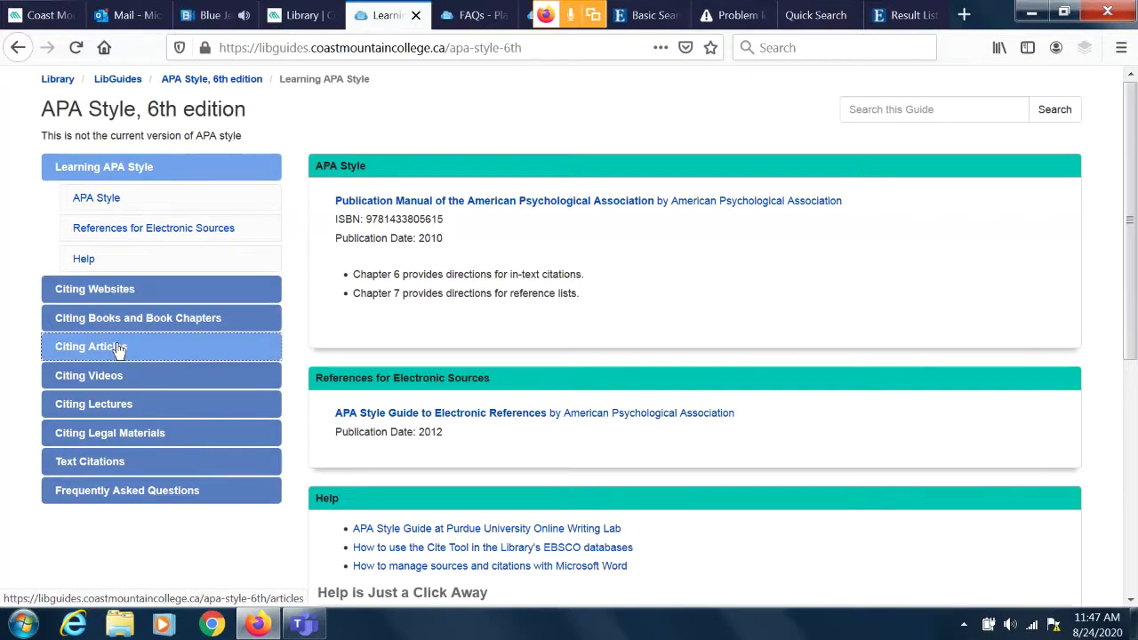
{"action": "left_click", "coordinate": [119, 378]}
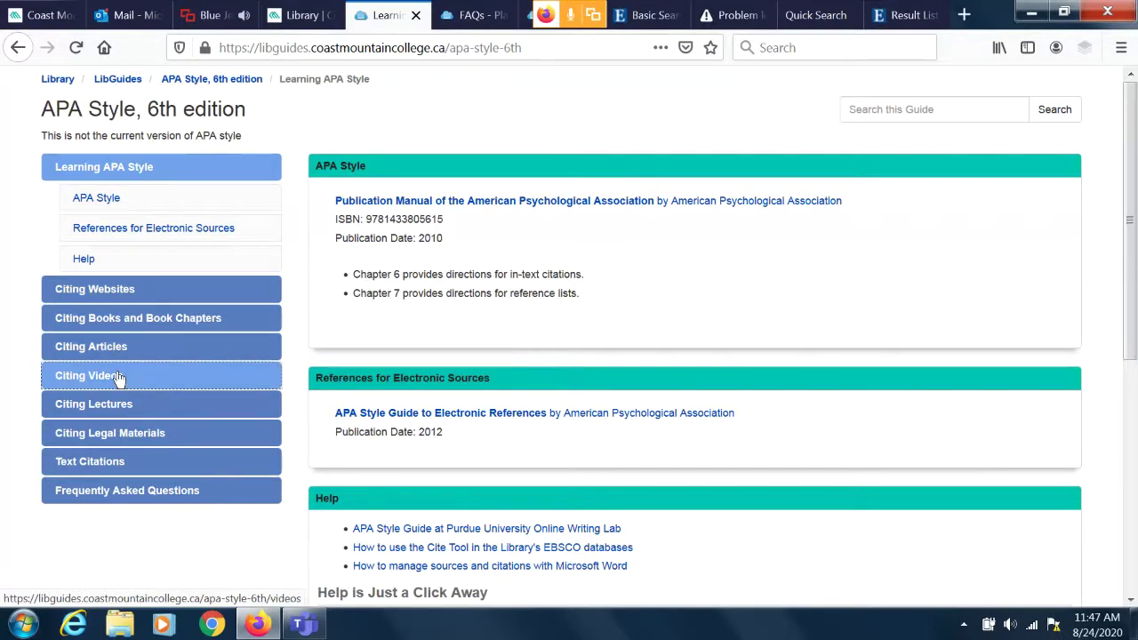
{"action": "left_click", "coordinate": [114, 407]}
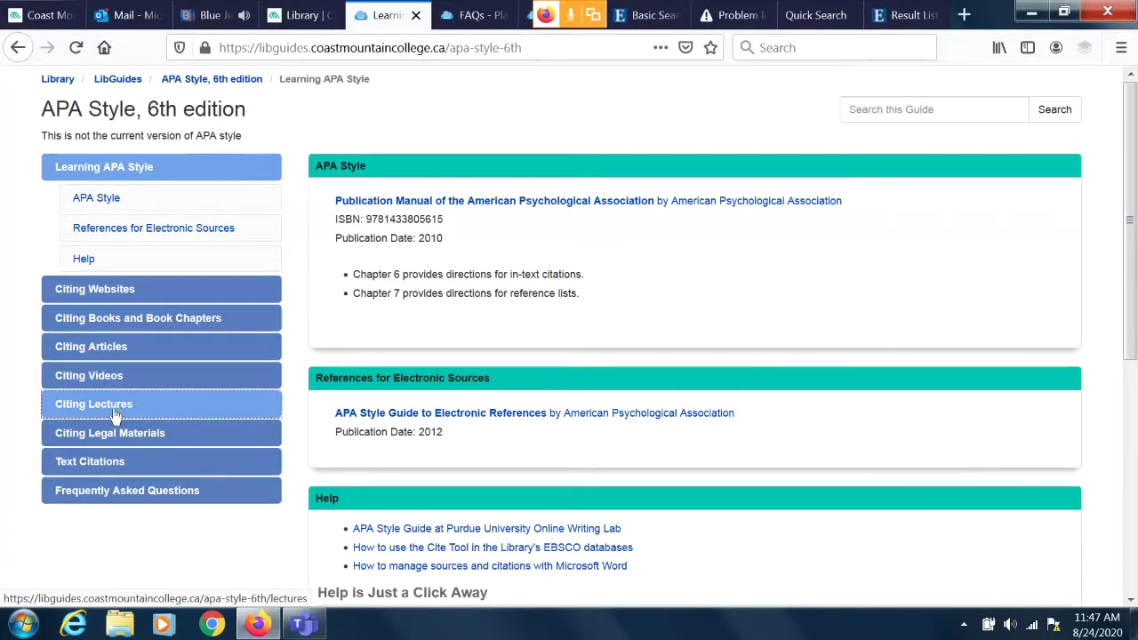
{"action": "left_click", "coordinate": [117, 433]}
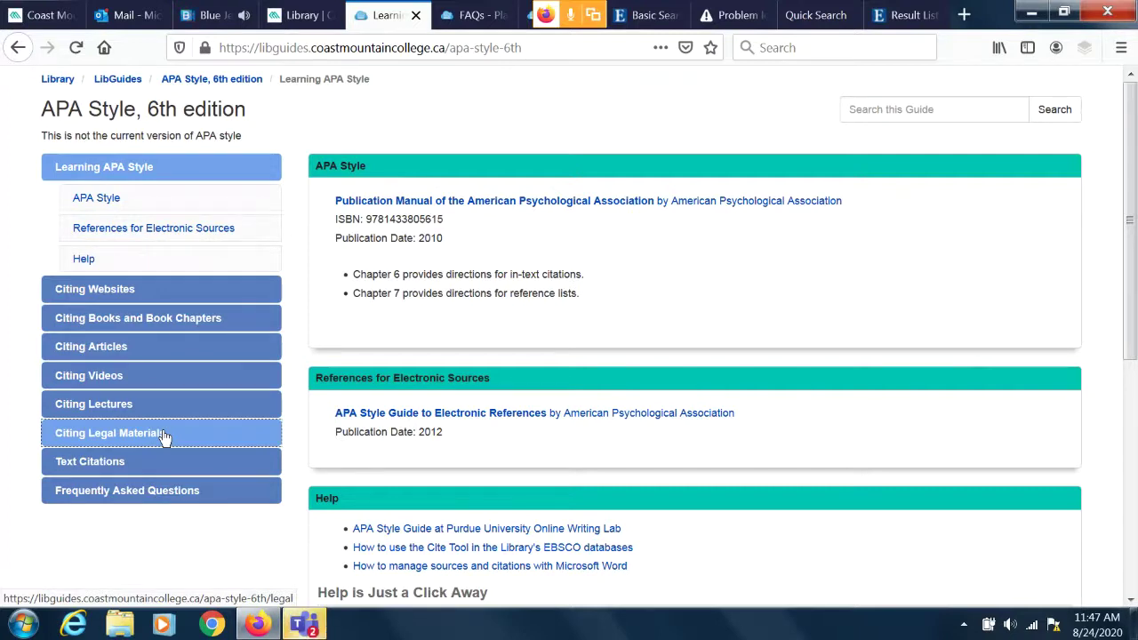
Open Citing Books and Book Chapters and review its print and online book reference formats.
{"action": "left_click", "coordinate": [147, 326]}
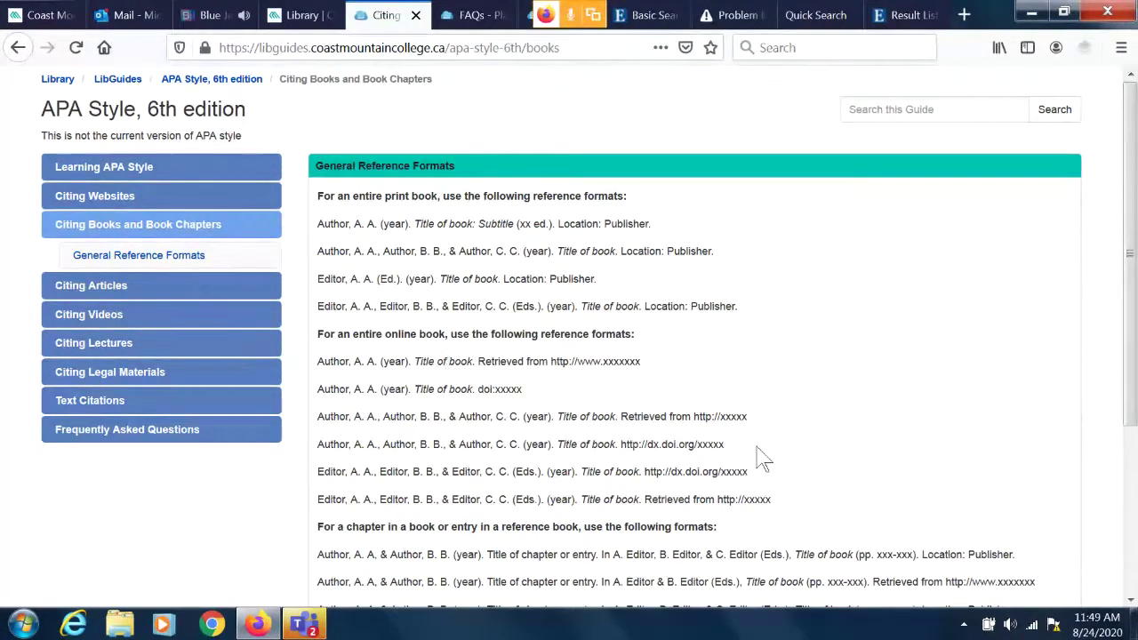
{"action": "left_click_drag", "start_coordinate": [1136, 324], "coordinate": [1136, 400]}
{"action": "scroll", "coordinate": [923, 416], "scroll_direction": "down", "scroll_amount": 1}
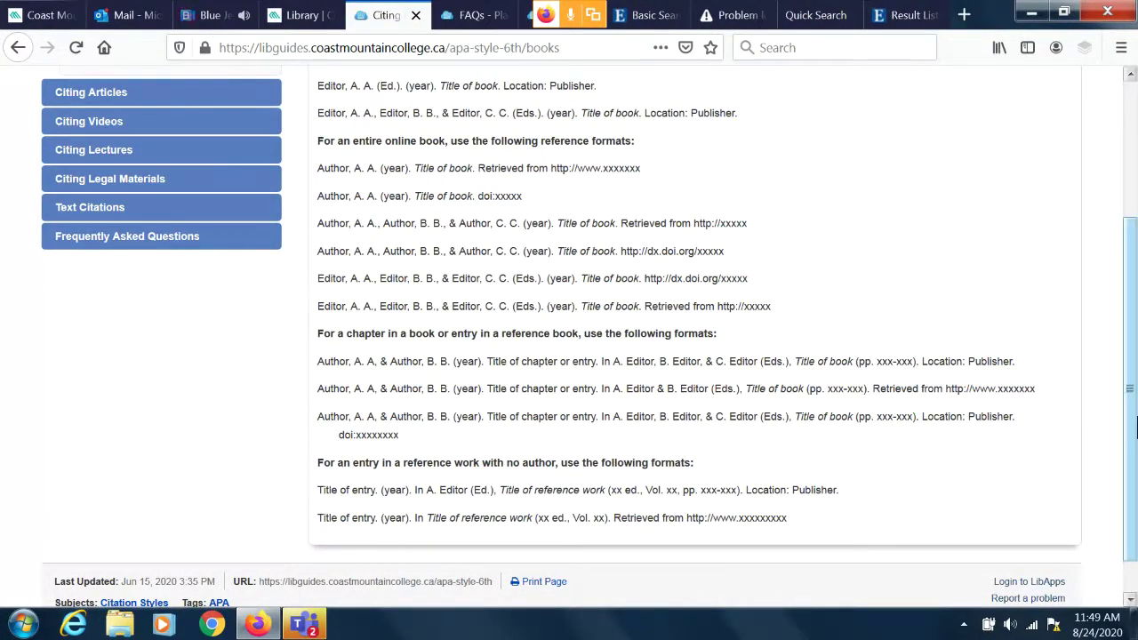
{"action": "scroll", "coordinate": [1137, 476], "scroll_direction": "down", "scroll_amount": 1}
{"action": "left_click_drag", "start_coordinate": [1137, 476], "coordinate": [1134, 275]}
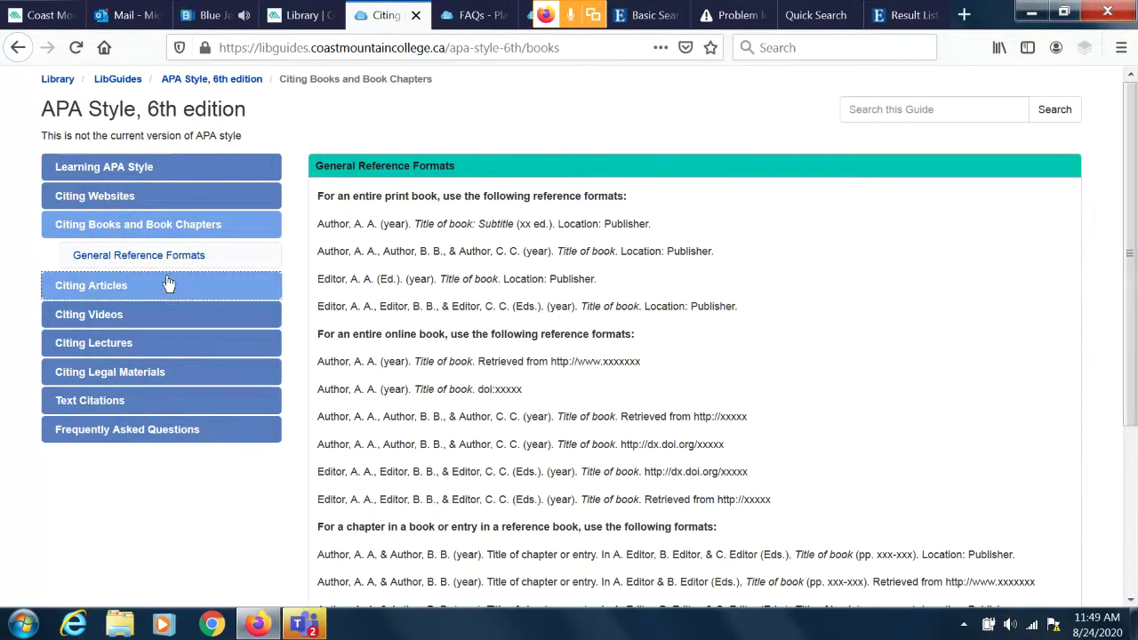
Look over the Citing Articles formats, then return to the Citing Books and Book Chapters page.
{"action": "left_click", "coordinate": [126, 284]}
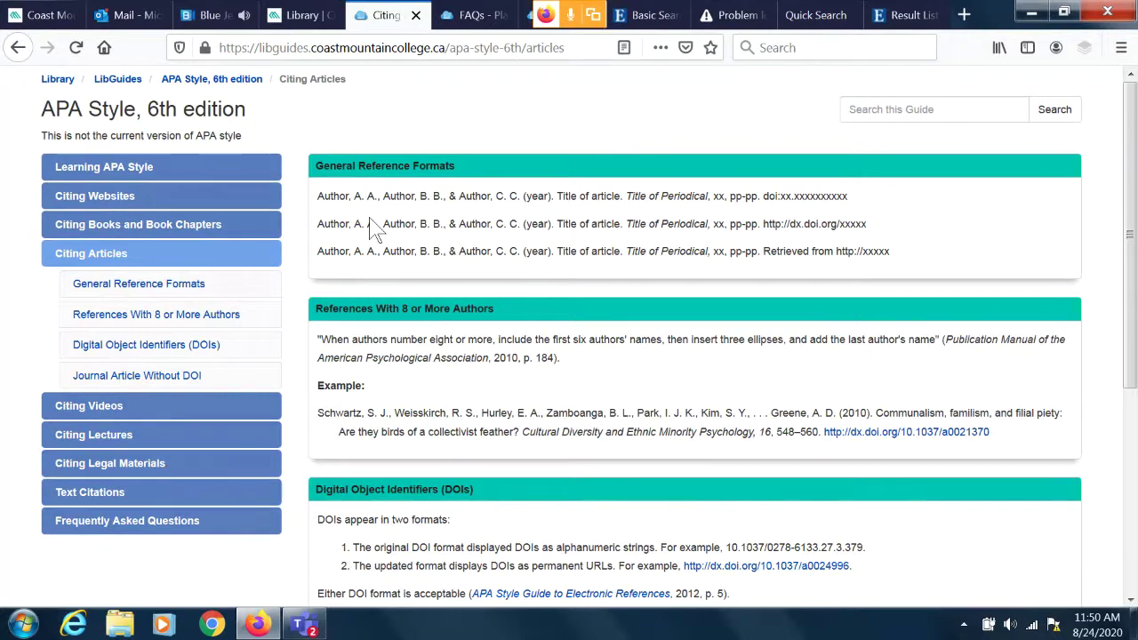
{"action": "left_click", "coordinate": [116, 203]}
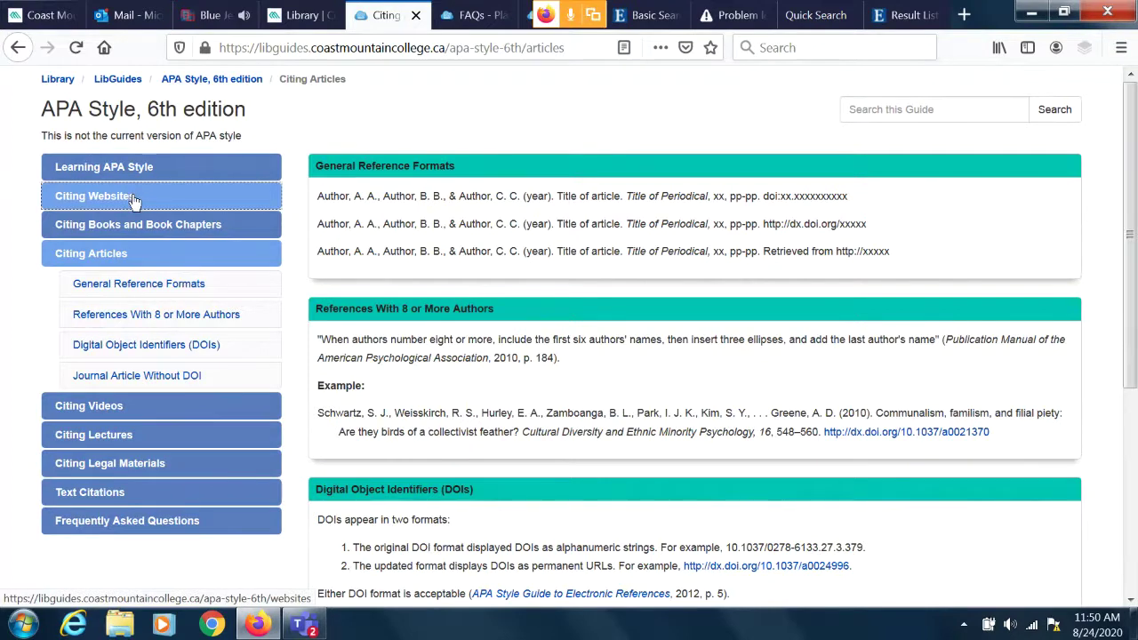
{"action": "left_click", "coordinate": [461, 240]}
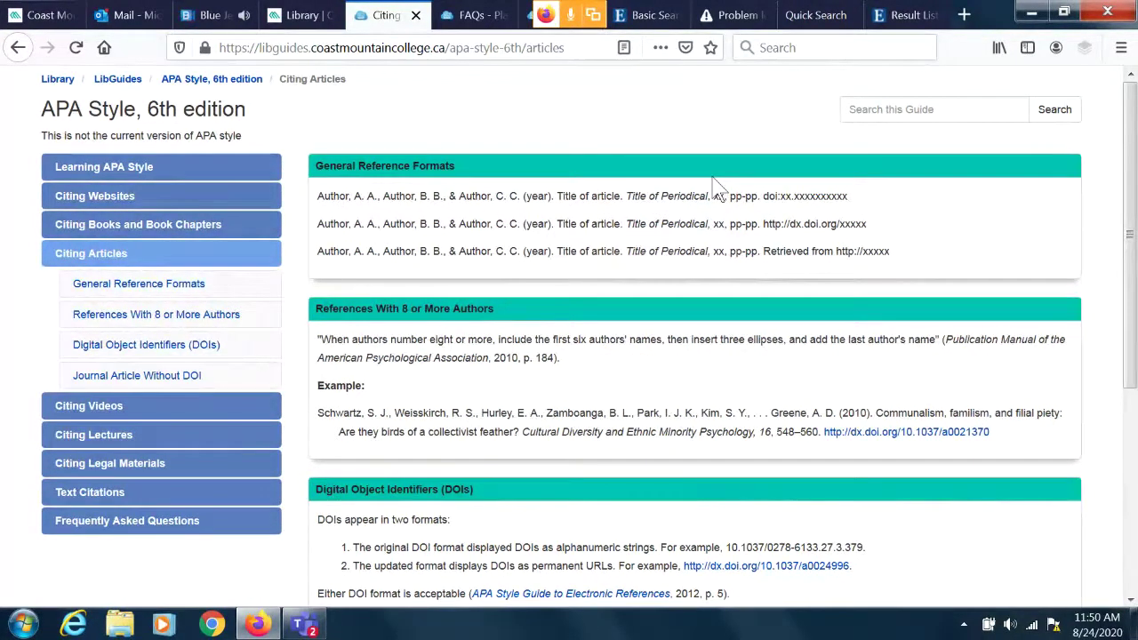
{"action": "left_click", "coordinate": [268, 194]}
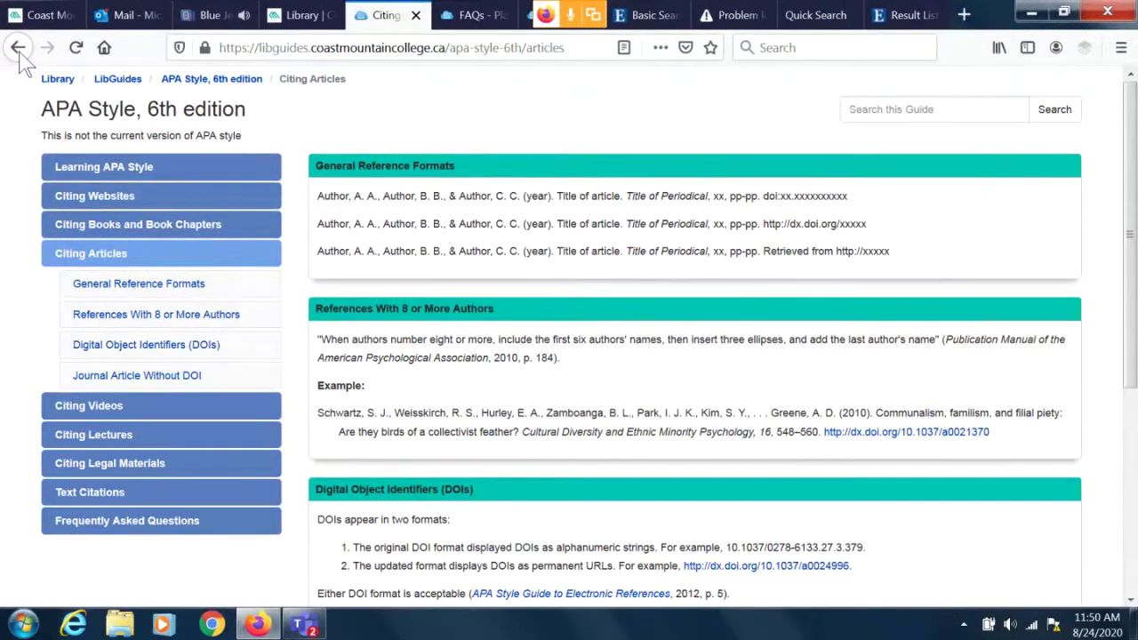
{"action": "left_click", "coordinate": [18, 48]}
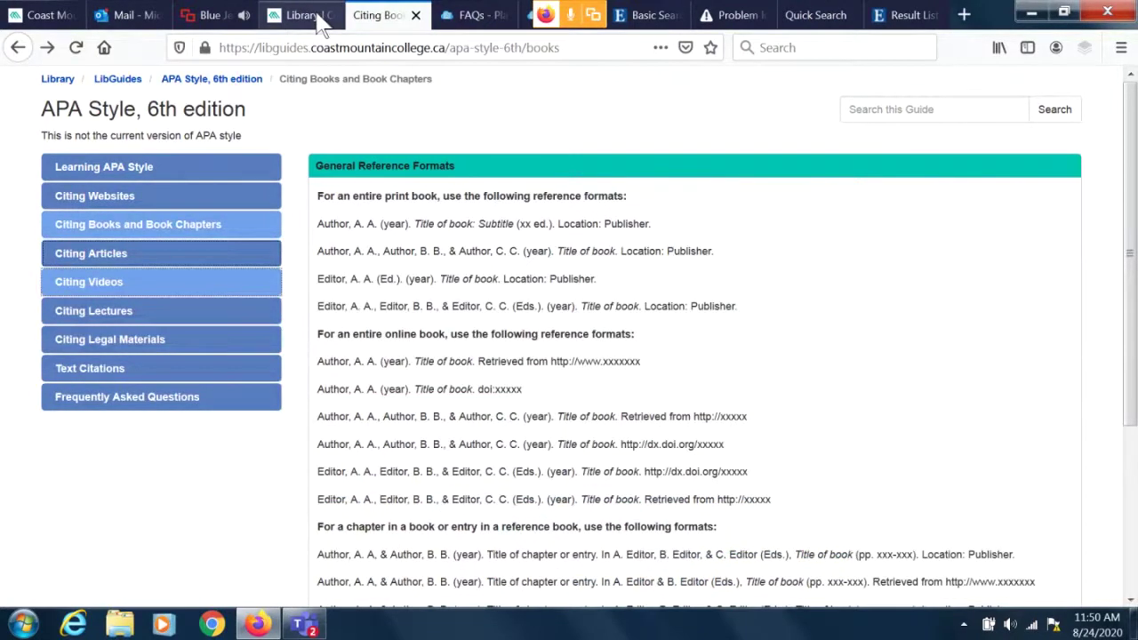
Open Text Citations and scroll through its Basic Styles, Paraphrasing and Direct Quotations sections.
{"action": "left_click", "coordinate": [90, 375]}
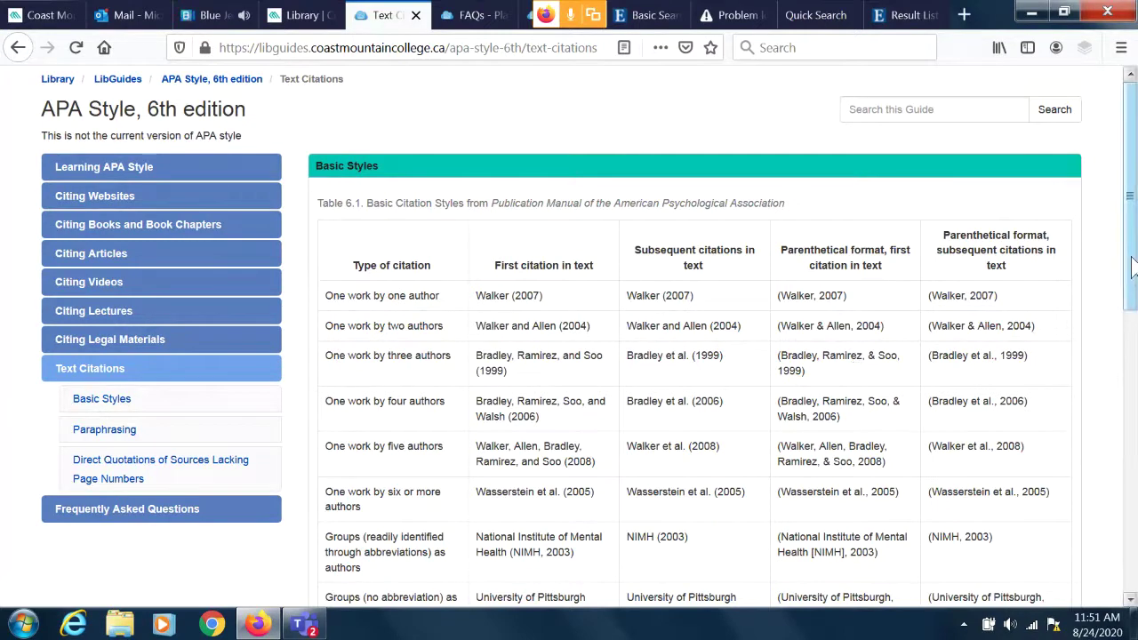
{"action": "left_click_drag", "start_coordinate": [1134, 266], "coordinate": [1136, 382]}
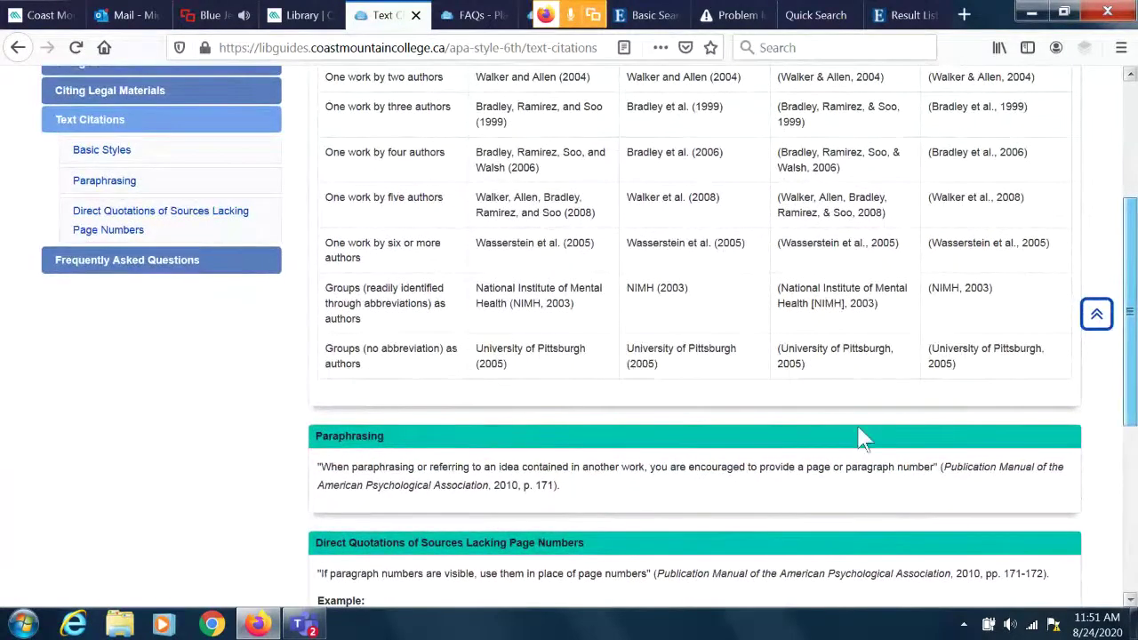
{"action": "scroll", "coordinate": [483, 552], "scroll_direction": "down", "scroll_amount": 1}
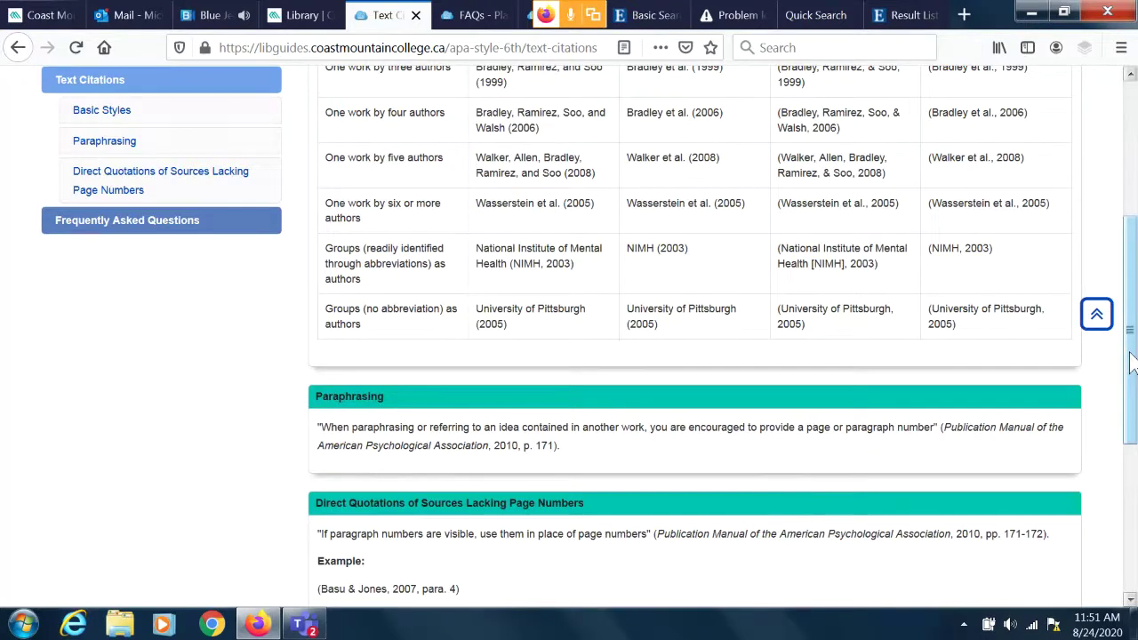
{"action": "left_click_drag", "start_coordinate": [1130, 366], "coordinate": [1130, 364]}
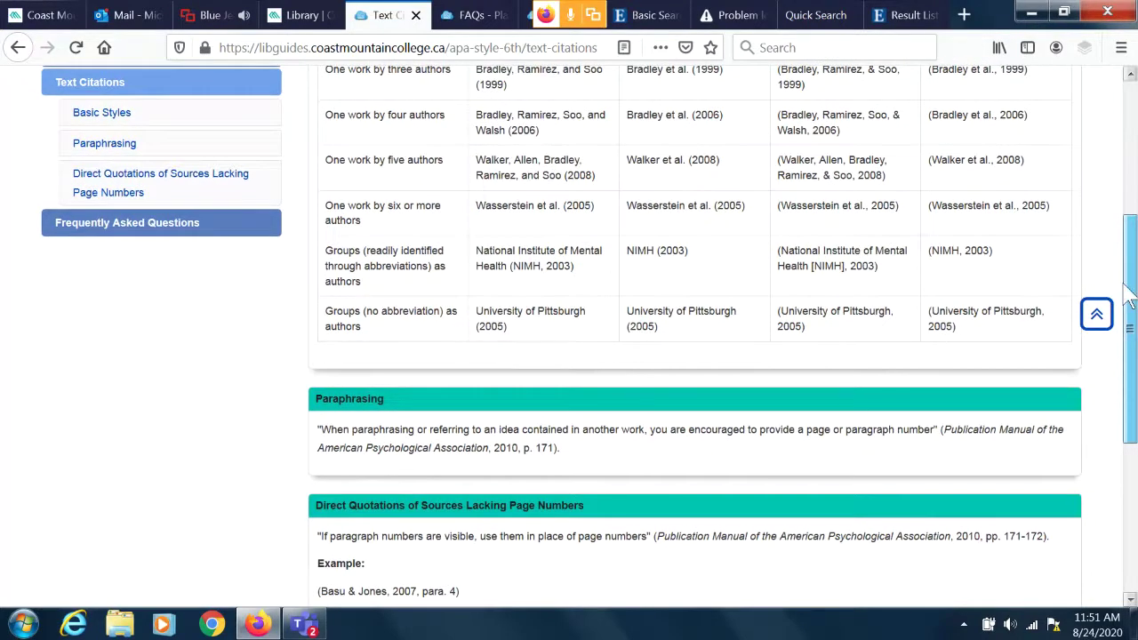
{"action": "scroll", "coordinate": [1130, 298], "scroll_direction": "up", "scroll_amount": 3}
{"action": "scroll", "coordinate": [1131, 267], "scroll_direction": "up", "scroll_amount": 2}
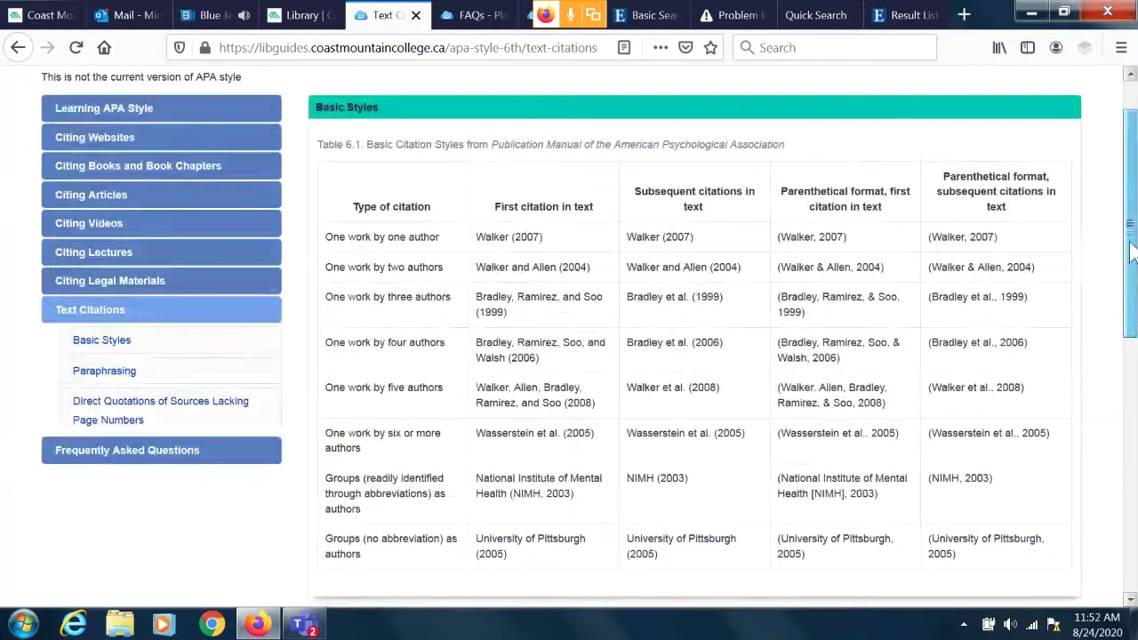
{"action": "scroll", "coordinate": [1131, 246], "scroll_direction": "up", "scroll_amount": 1}
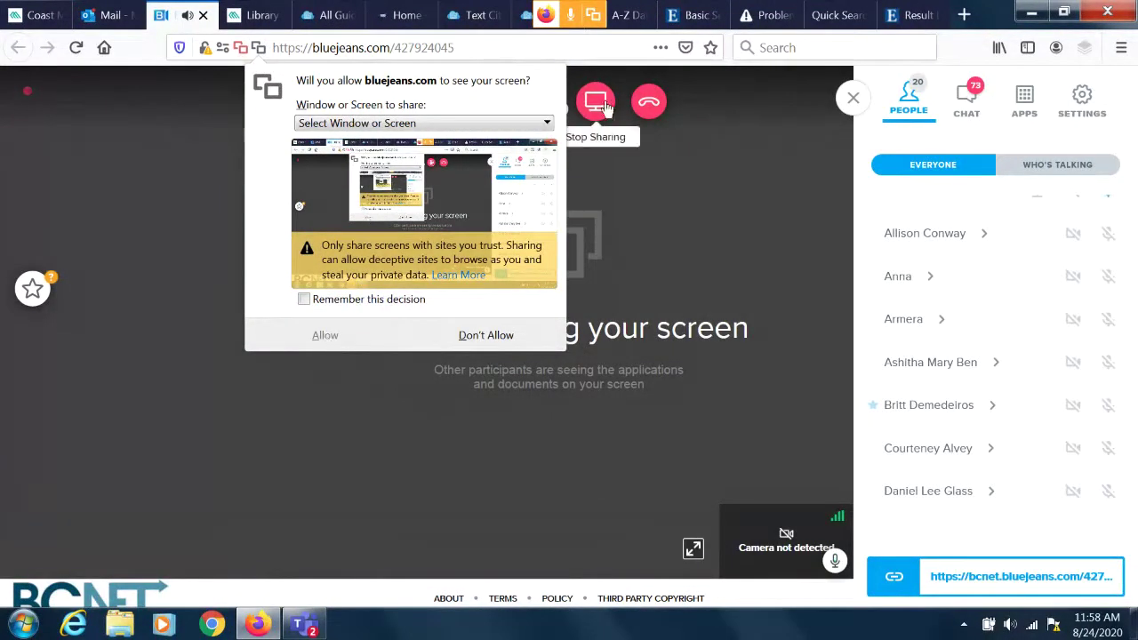
Share the entire screen with the BlueJeans meeting and return to the Library tab.
{"action": "left_click", "coordinate": [547, 123]}
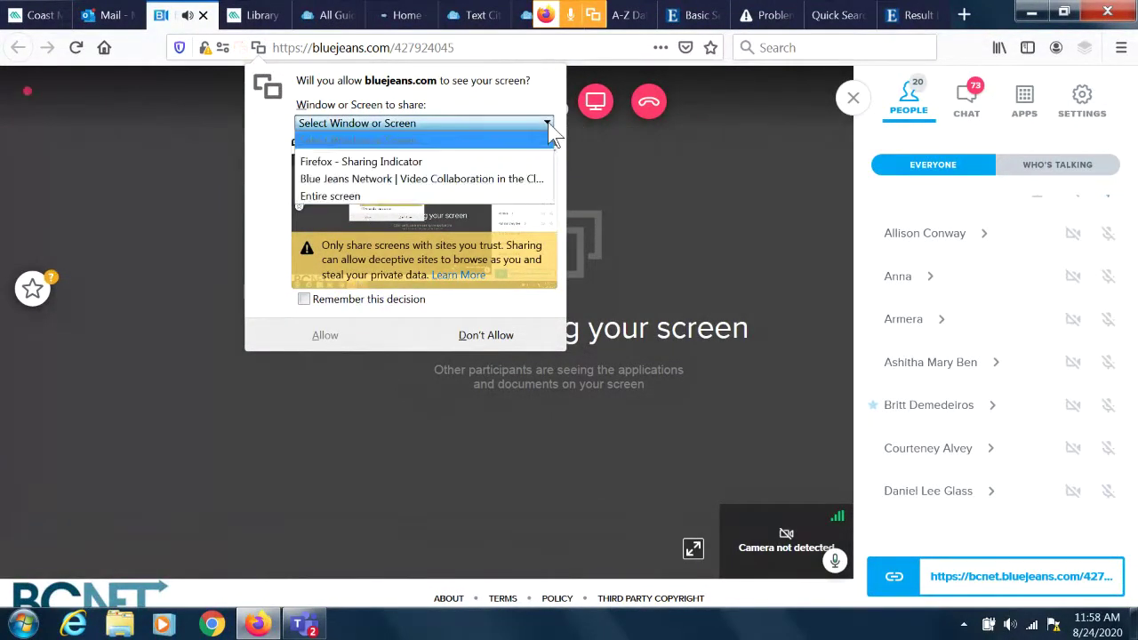
{"action": "left_click", "coordinate": [395, 197]}
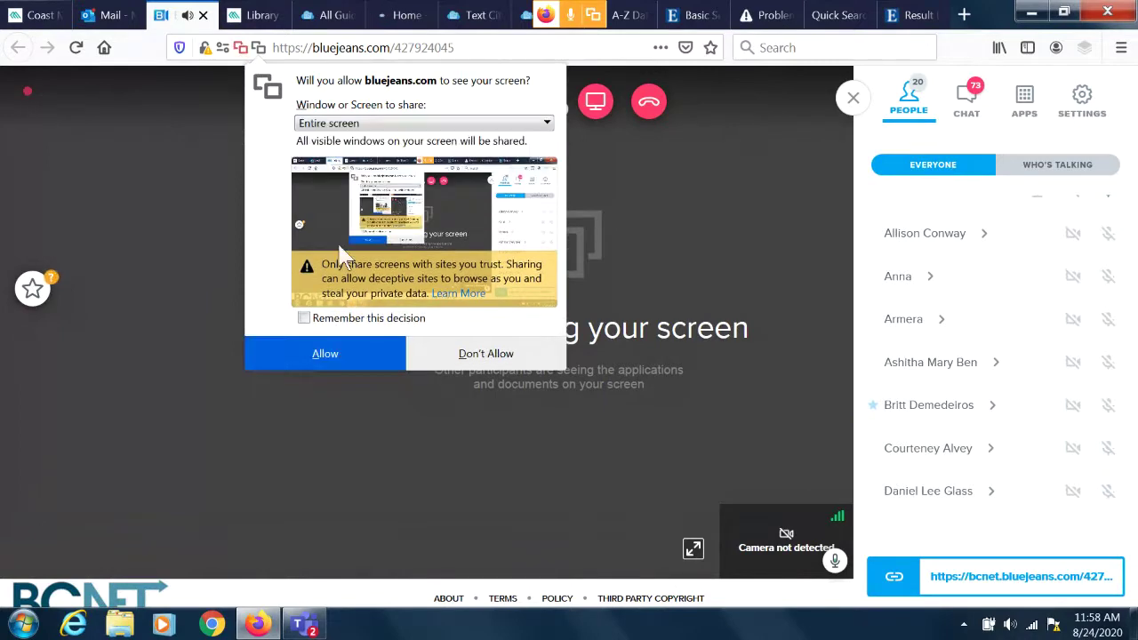
{"action": "left_click", "coordinate": [304, 346]}
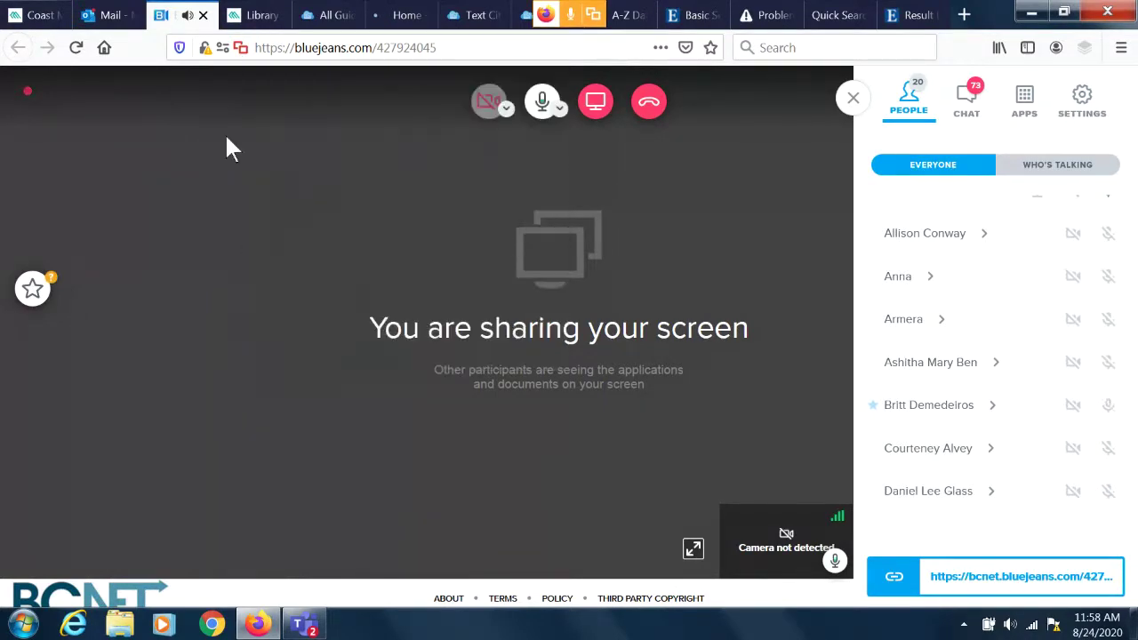
{"action": "left_click", "coordinate": [258, 16]}
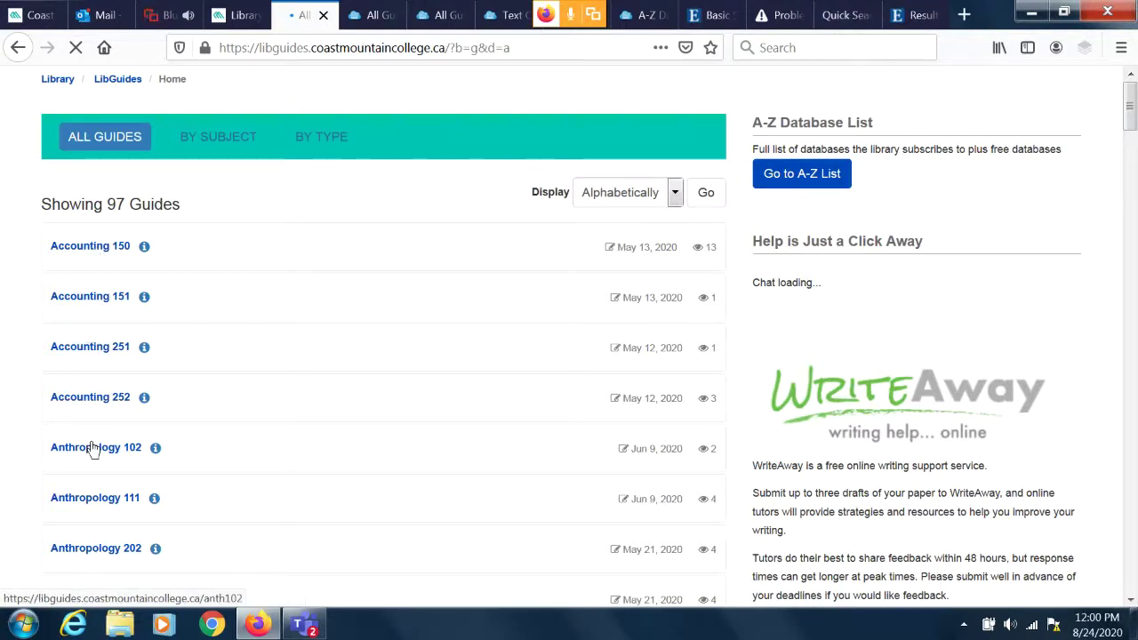
Open the Anthropology 102 guide and scroll through its ebooks, Recommended Journal and Recommended Books sections.
{"action": "left_click", "coordinate": [95, 448]}
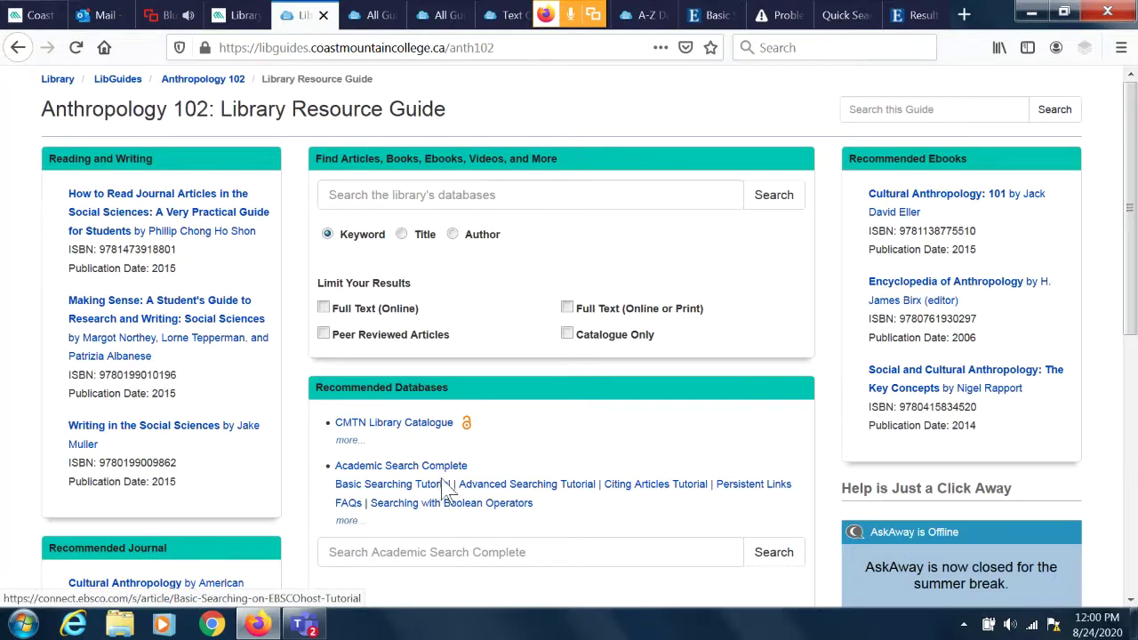
{"action": "mouse_move", "coordinate": [898, 193]}
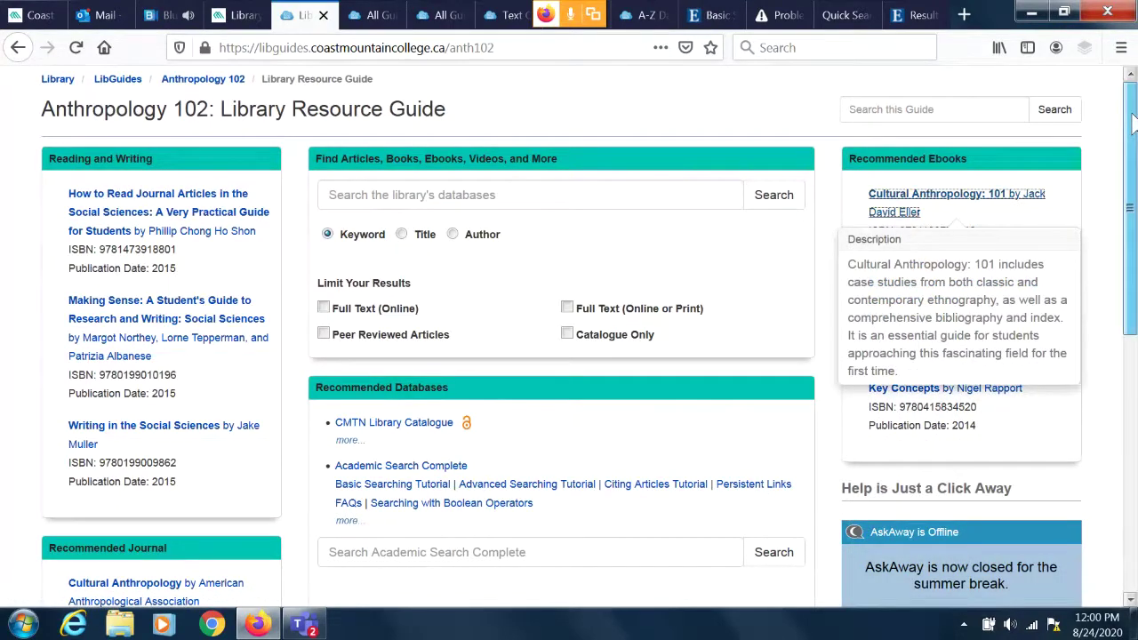
{"action": "scroll", "coordinate": [1134, 125], "scroll_direction": "down", "scroll_amount": 5}
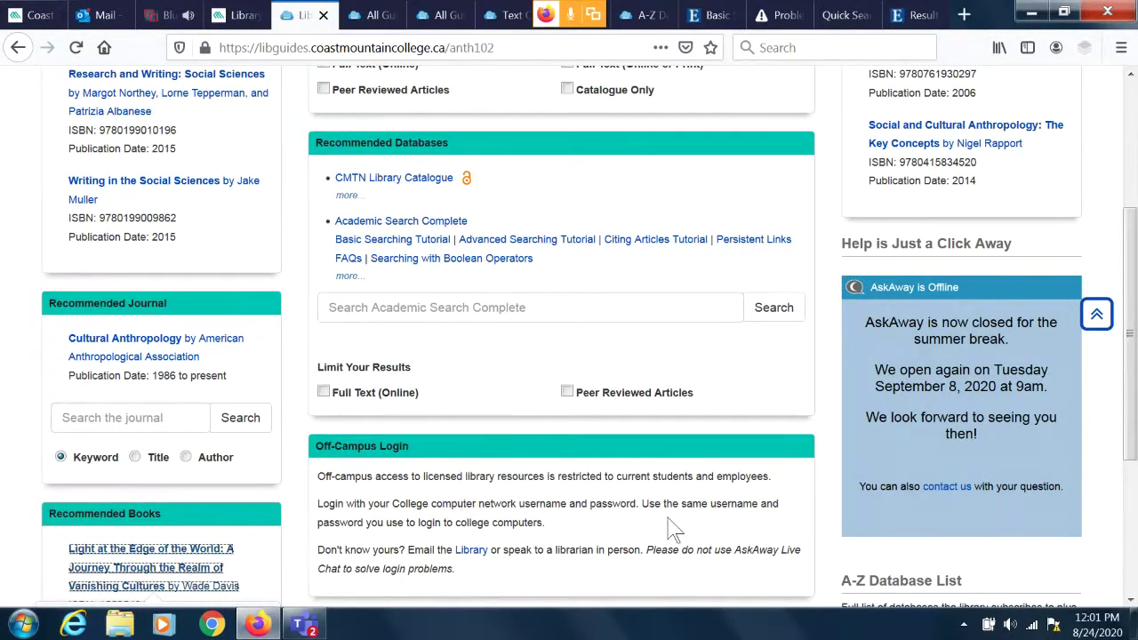
{"action": "left_click_drag", "start_coordinate": [1131, 357], "coordinate": [1131, 222]}
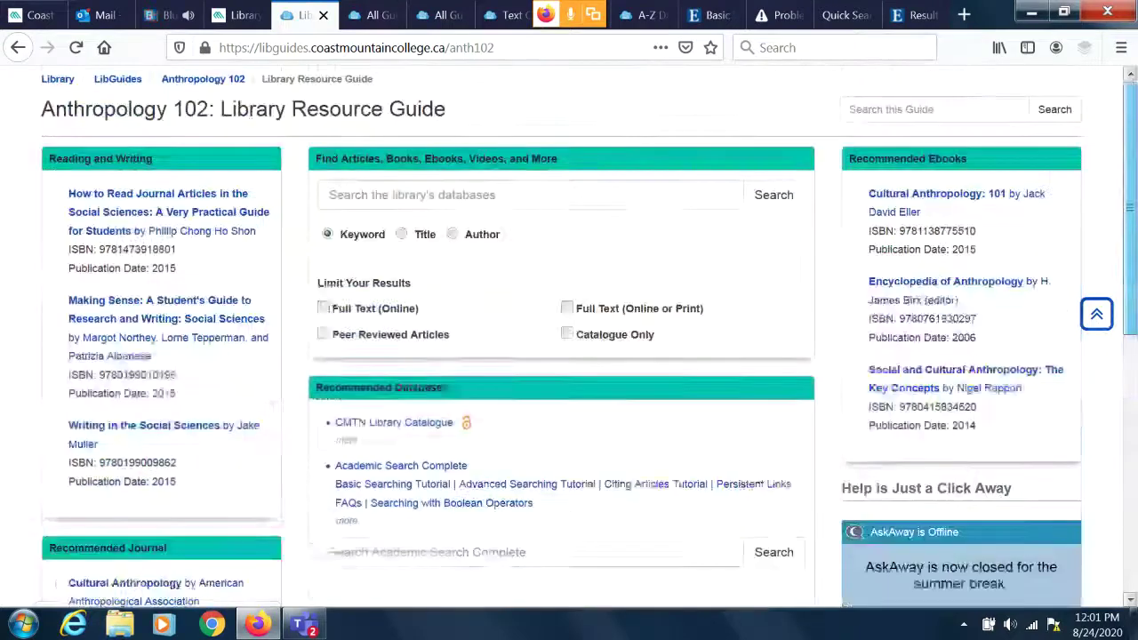